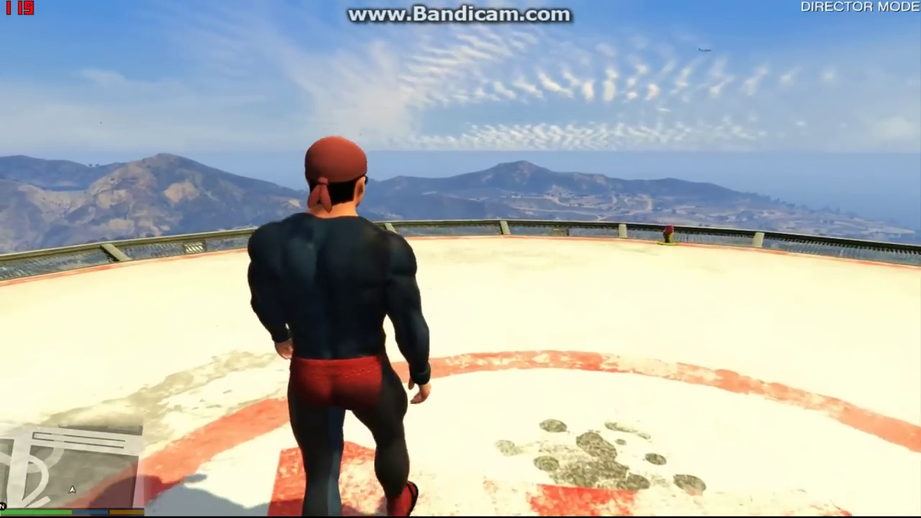
key("v")
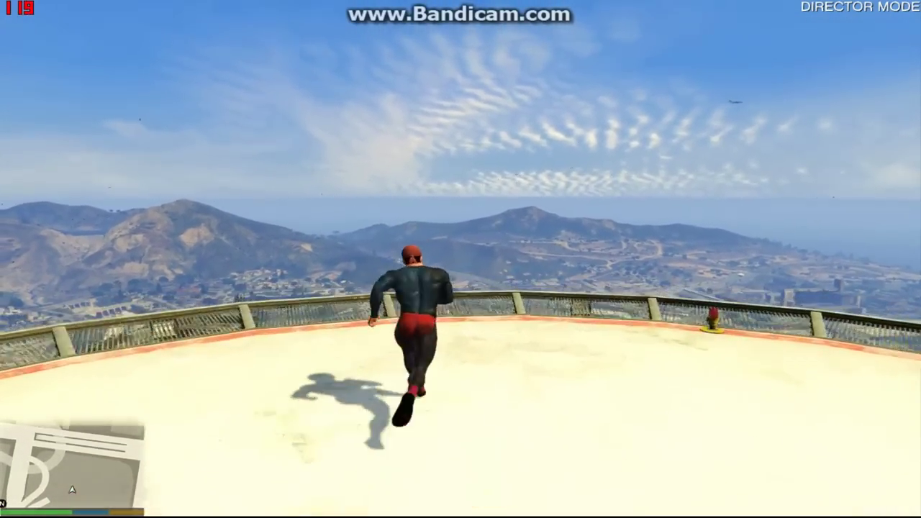
key("space")
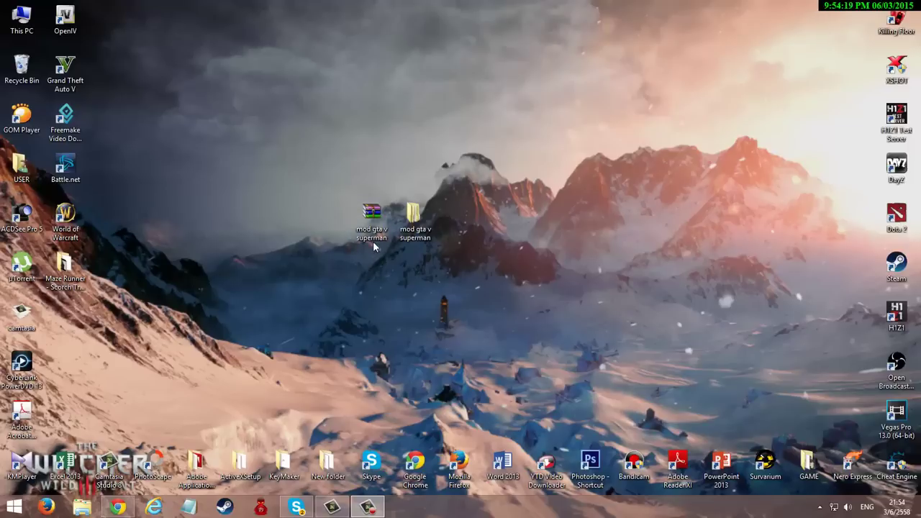
left_click_drag(302, 168, 458, 265)
left_click_drag(415, 228, 464, 130)
left_click(421, 200)
left_click_drag(401, 126, 504, 147)
left_click_drag(453, 140, 536, 165)
left_click_drag(496, 140, 496, 187)
left_click_drag(537, 141, 421, 179)
left_click_drag(498, 167, 415, 121)
left_click_drag(421, 170, 501, 118)
left_click_drag(420, 122, 547, 177)
left_click_drag(501, 121, 421, 172)
left_click(497, 178)
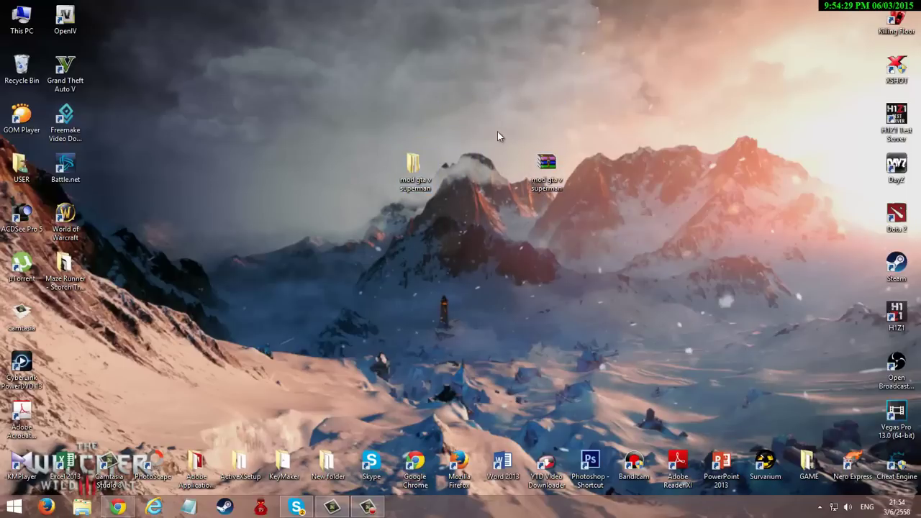
left_click_drag(546, 164, 461, 167)
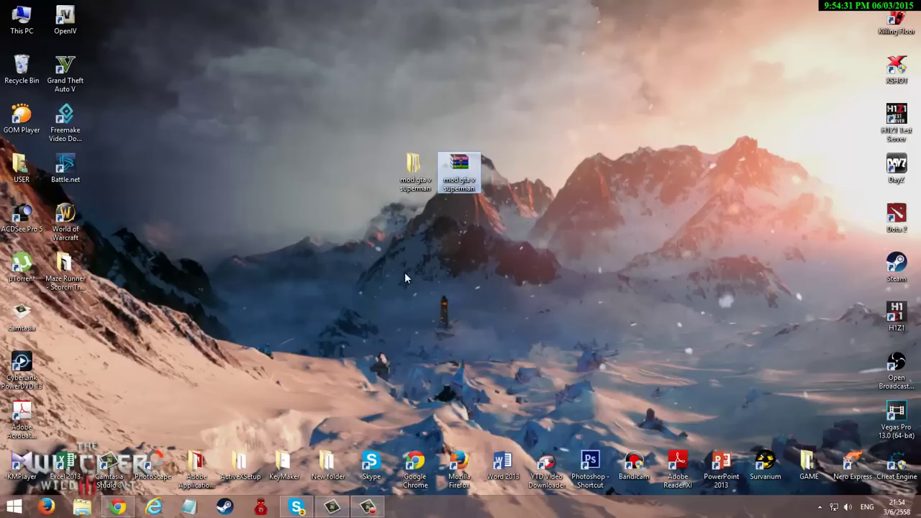
left_click_drag(348, 216, 563, 273)
left_click_drag(311, 94, 624, 391)
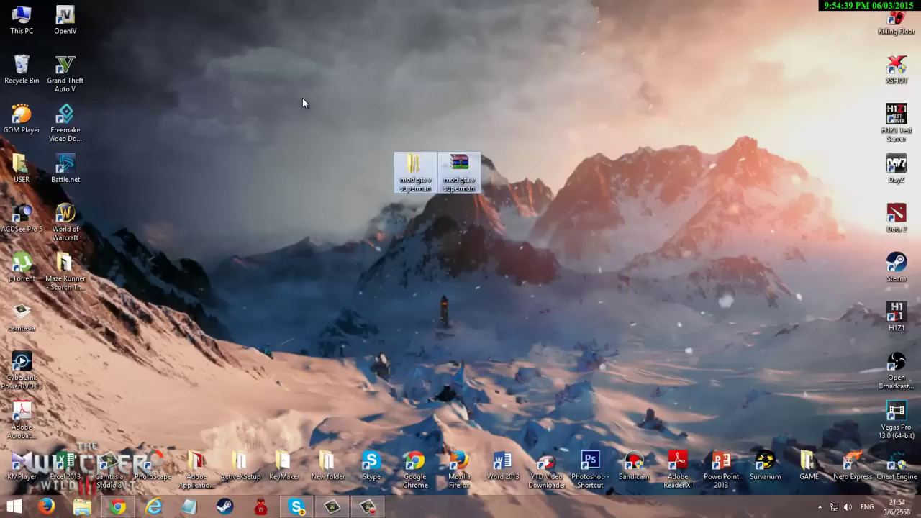
left_click_drag(312, 98, 513, 194)
left_click(514, 197)
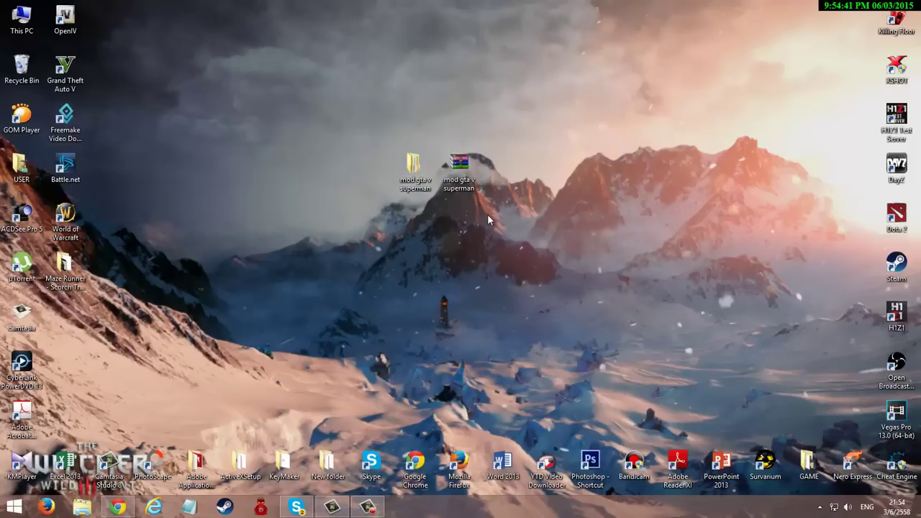
left_click_drag(468, 215, 339, 128)
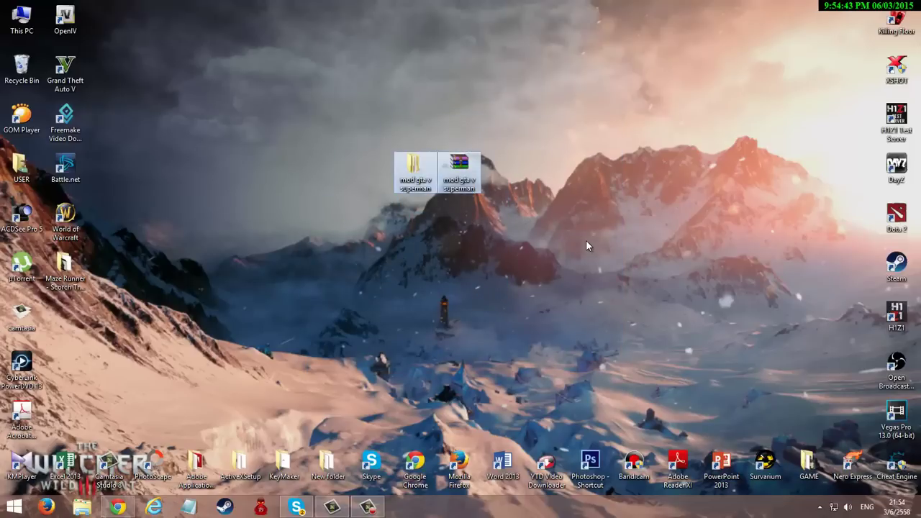
left_click(586, 241)
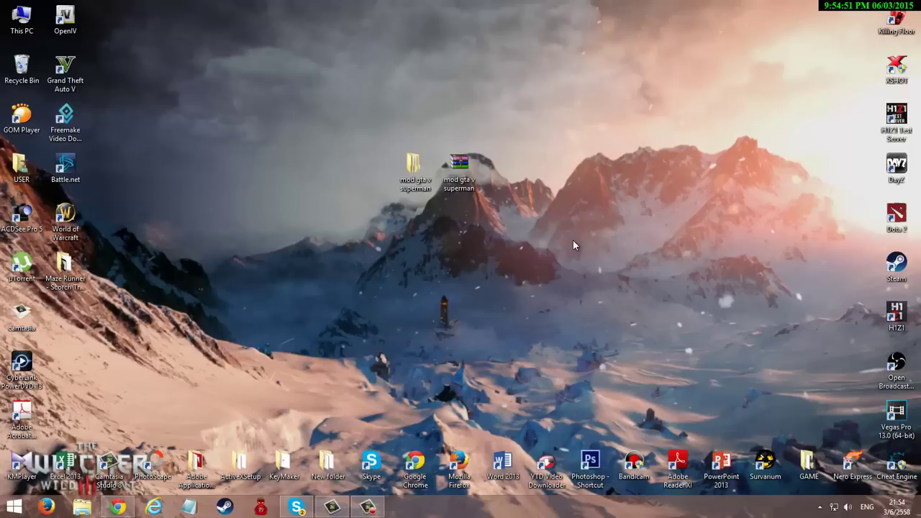
left_click_drag(472, 226, 340, 154)
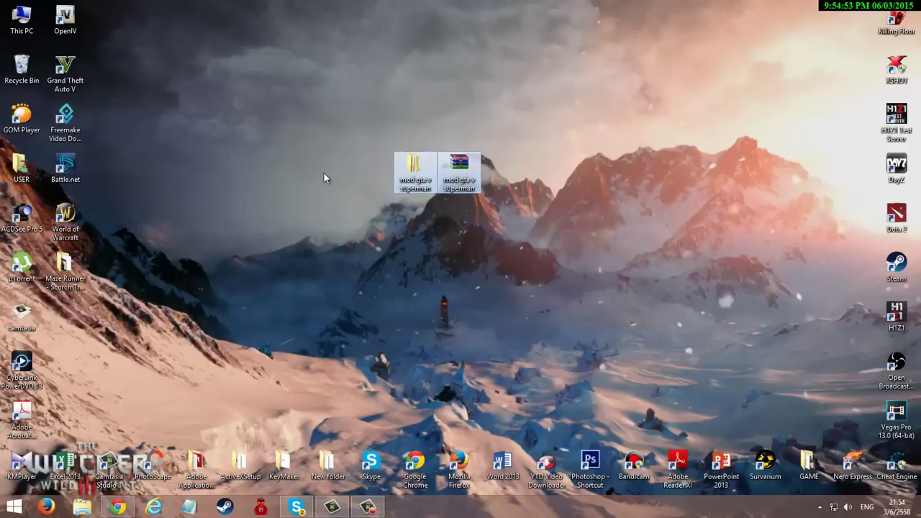
left_click(324, 173)
mouse_move(472, 180)
left_mouse_down()
mouse_move(499, 206)
mouse_move(465, 187)
left_mouse_up()
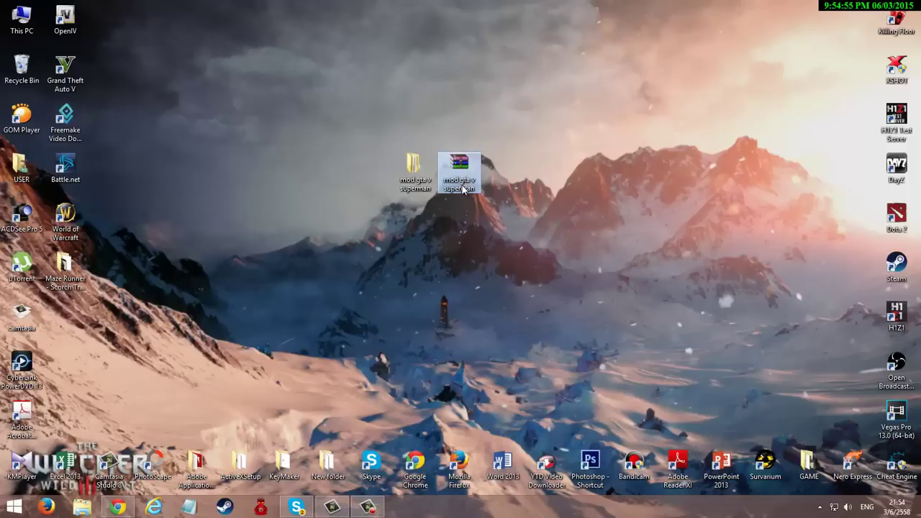
left_click(394, 153)
left_click_drag(395, 153, 550, 205)
left_click_drag(574, 243, 486, 270)
left_click(460, 201)
left_click_drag(454, 180, 466, 162)
left_click(430, 197)
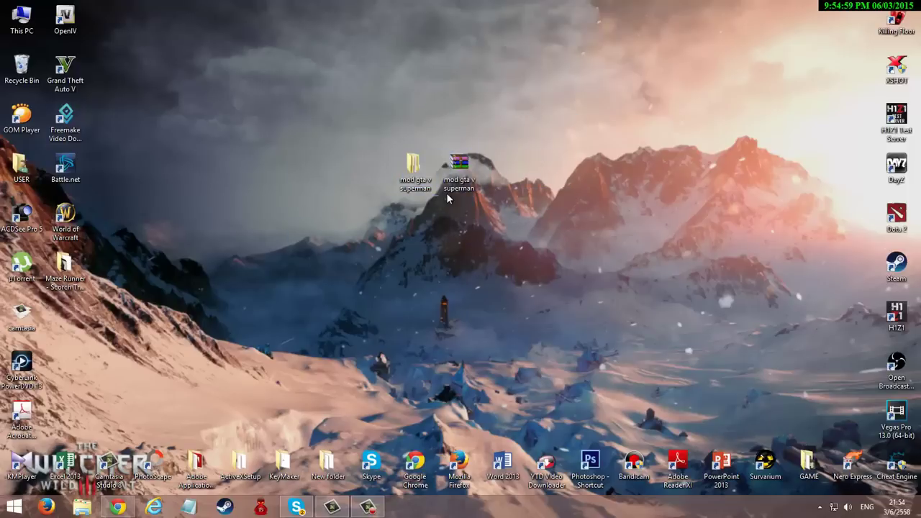
left_click_drag(484, 229, 409, 168)
left_click(529, 234)
Switch to Chrome to view the MediaFire download page for mod gta v superman.rar and select its web address
left_click(119, 507)
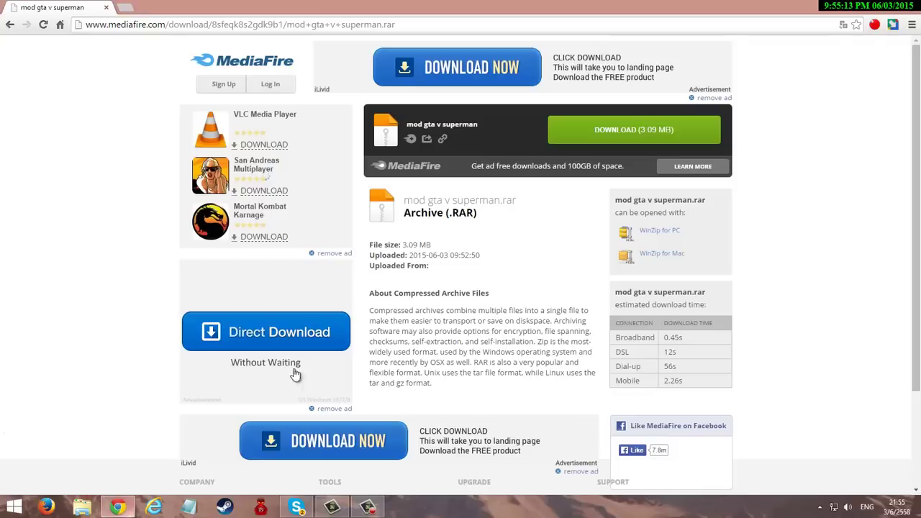
left_click(248, 24)
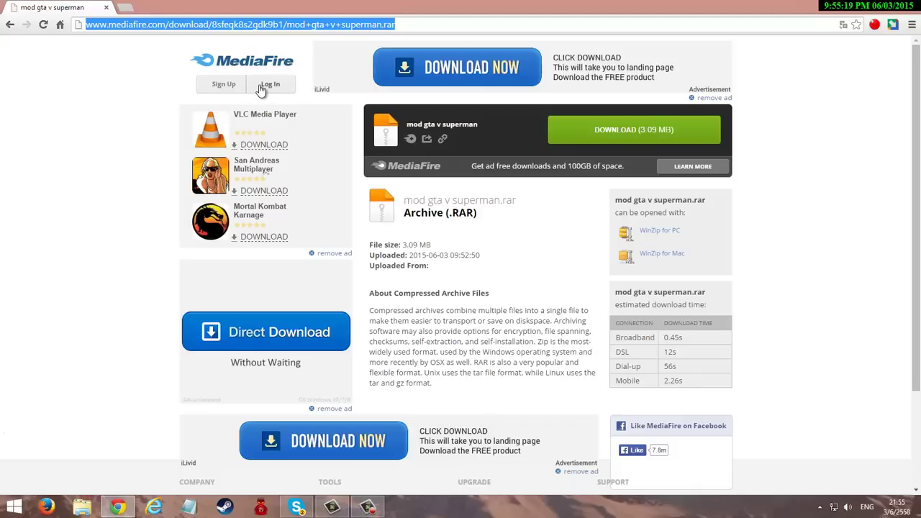
left_click(870, 6)
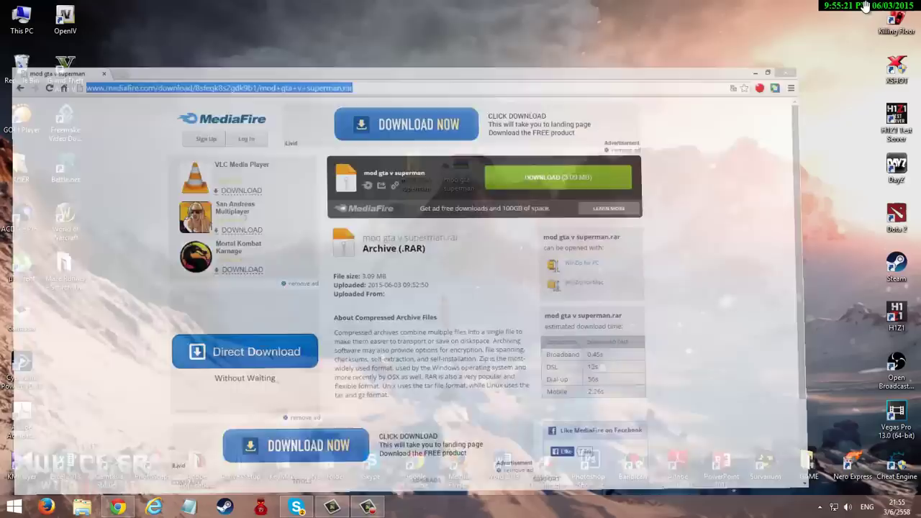
left_click_drag(545, 95, 380, 168)
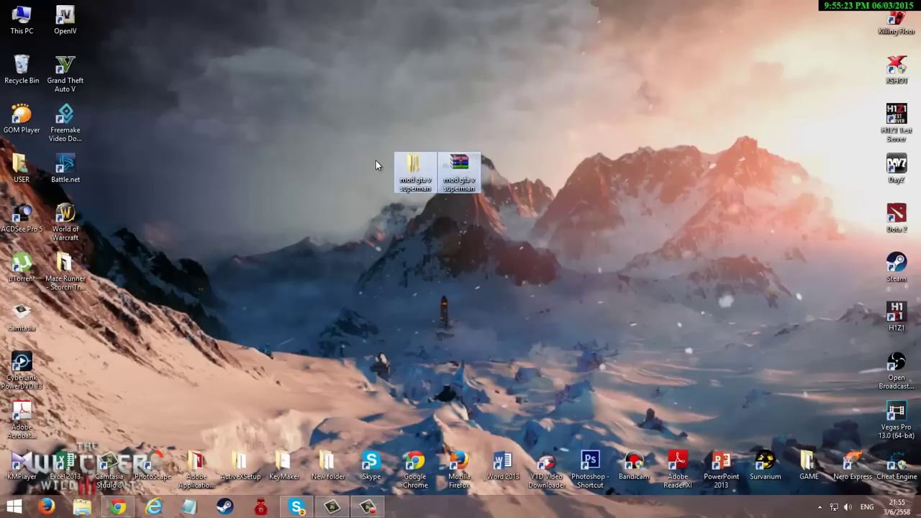
left_click_drag(534, 243, 381, 109)
left_click_drag(578, 263, 226, 120)
left_click_drag(181, 77, 533, 239)
left_click_drag(510, 227, 390, 163)
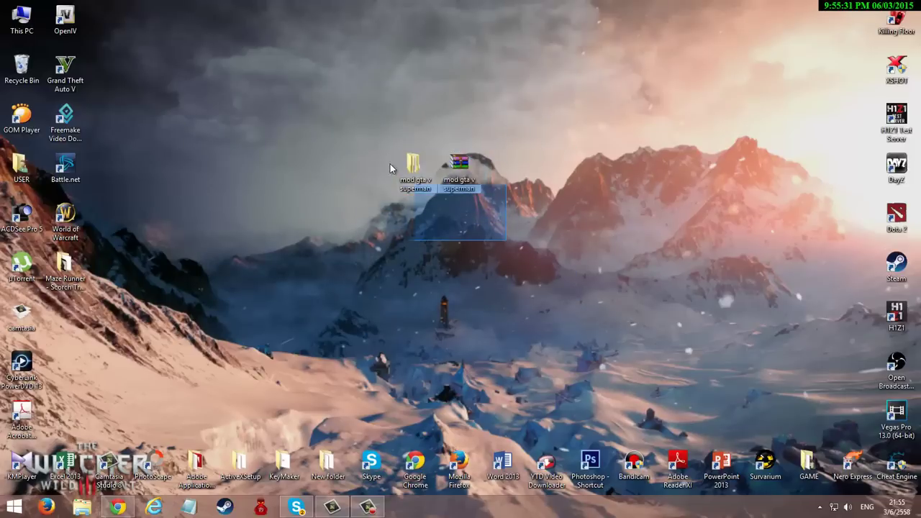
left_click_drag(357, 137, 551, 255)
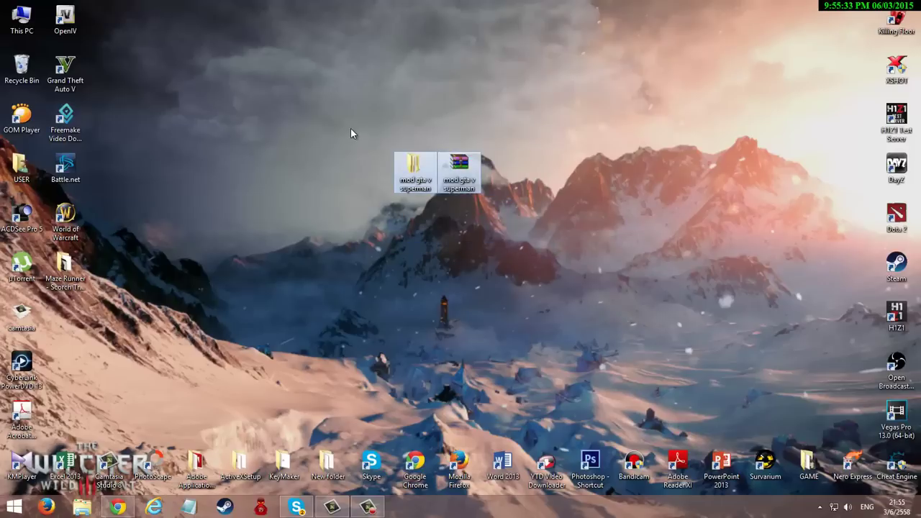
left_click_drag(350, 133, 465, 204)
left_click(472, 237)
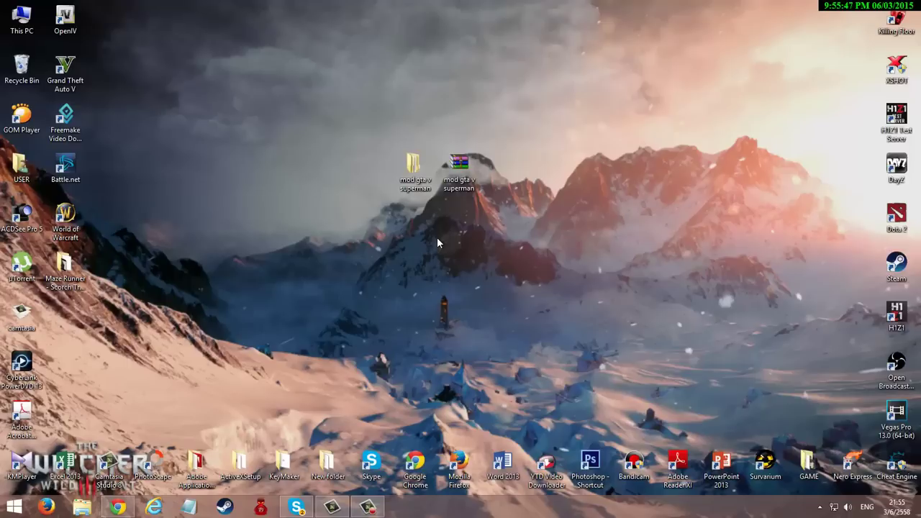
left_click_drag(372, 161, 616, 227)
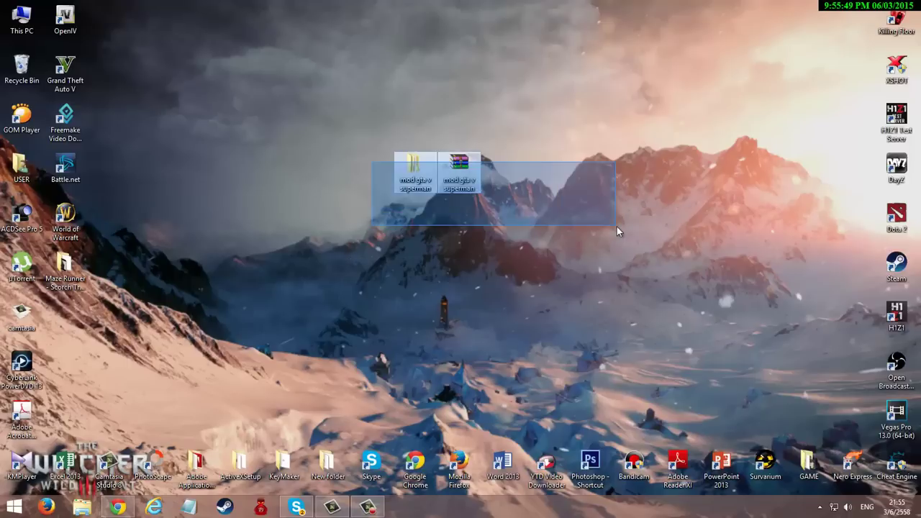
left_click_drag(504, 222, 467, 226)
left_click(434, 208)
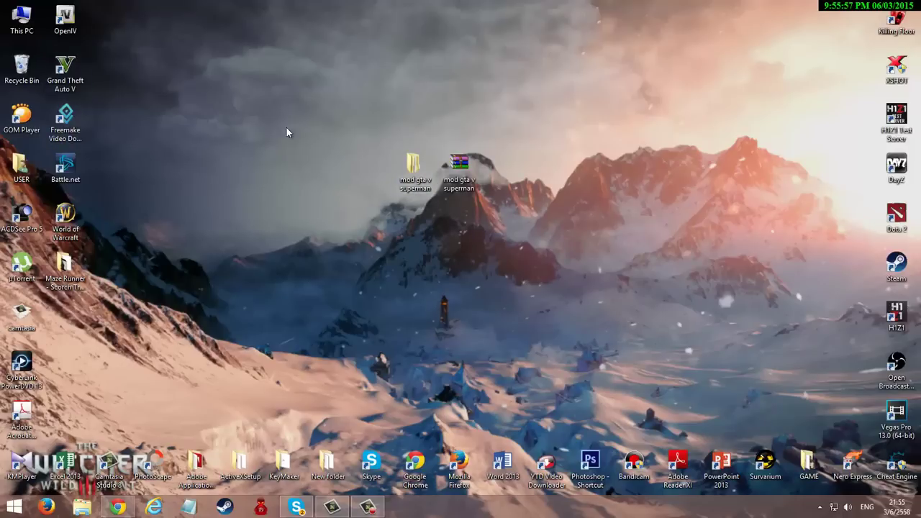
left_click_drag(459, 172, 515, 189)
left_click_drag(446, 98, 563, 206)
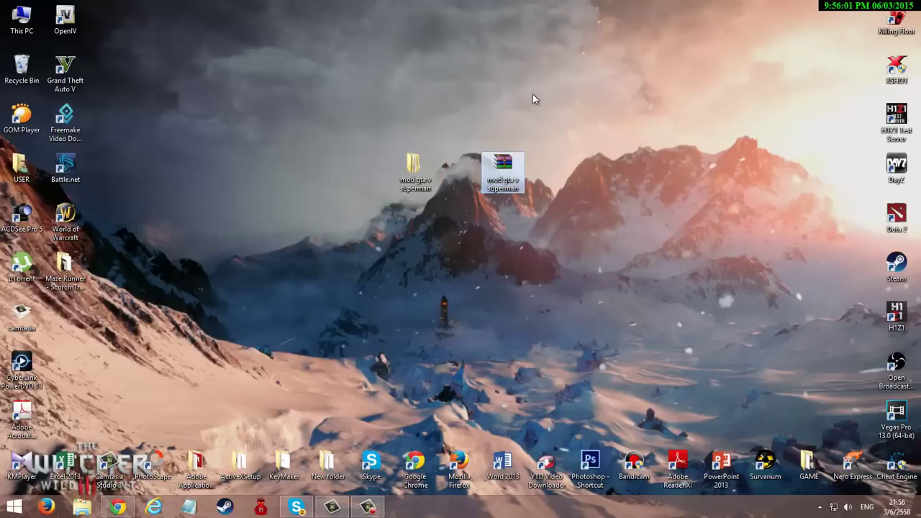
left_click_drag(532, 98, 241, 286)
left_click_drag(259, 129, 541, 274)
left_click_drag(578, 230, 340, 175)
left_click(439, 262)
left_click_drag(544, 235, 373, 147)
left_click(461, 245)
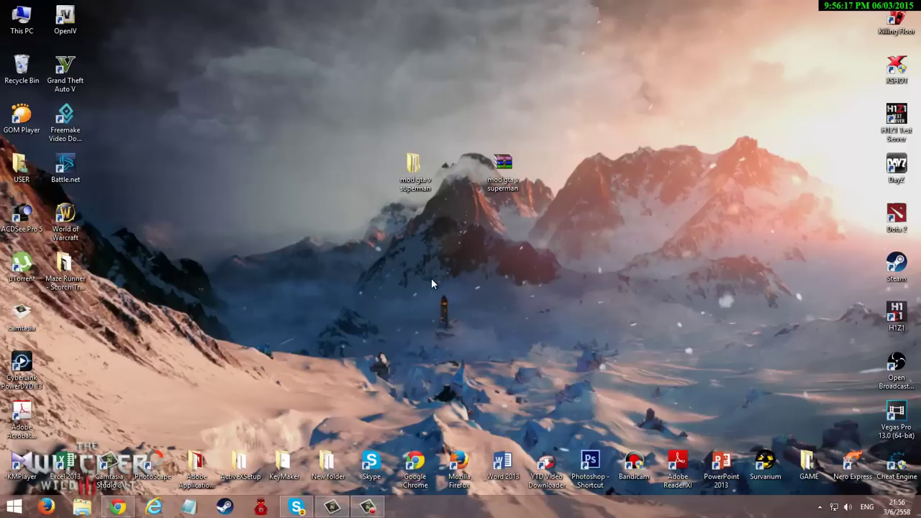
left_click_drag(472, 108, 566, 214)
left_click_drag(467, 141, 360, 217)
left_click_drag(472, 177, 547, 138)
left_click(515, 243)
left_click_drag(500, 242, 300, 136)
left_click_drag(293, 85, 517, 218)
left_click(486, 266)
left_click_drag(502, 167, 241, 216)
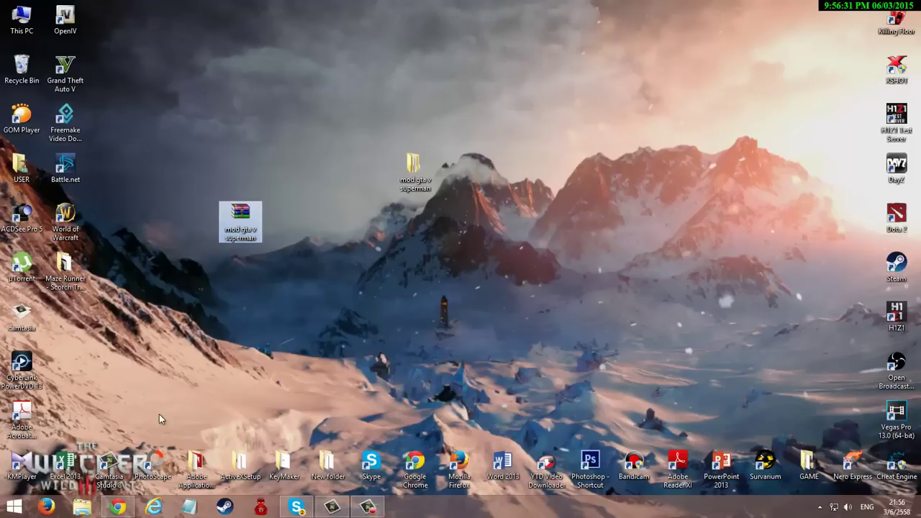
left_click(117, 508)
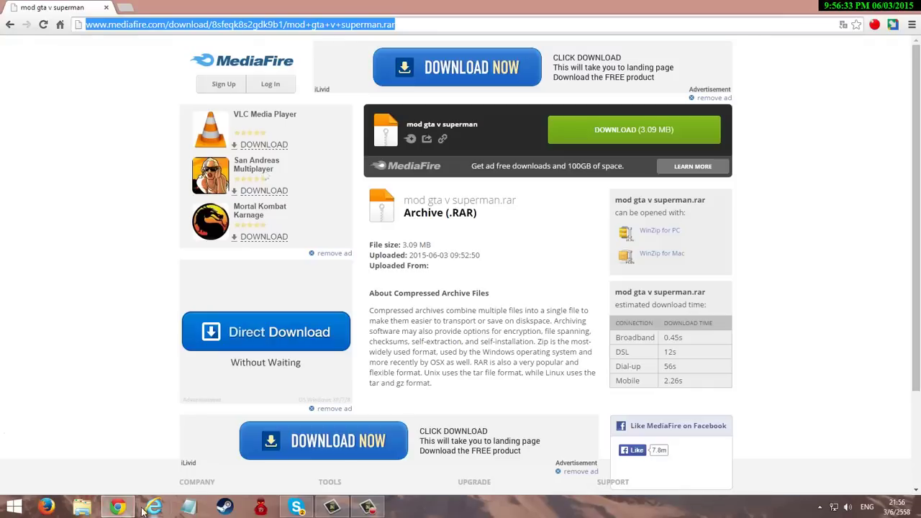
left_click(126, 508)
Extract the mod gta v superman archive on the desktop into a folder named mod gta v superman
left_click_drag(243, 226, 303, 210)
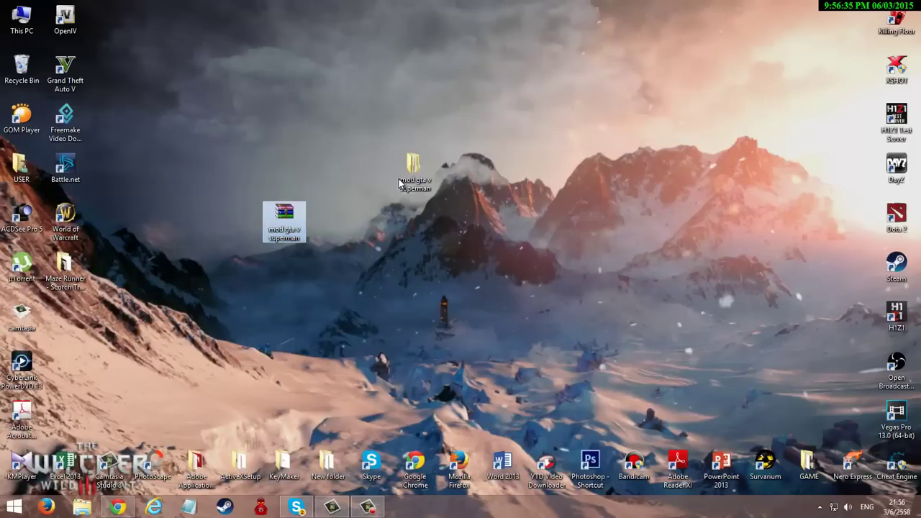
left_click_drag(399, 184, 443, 230)
left_click_drag(295, 232, 340, 238)
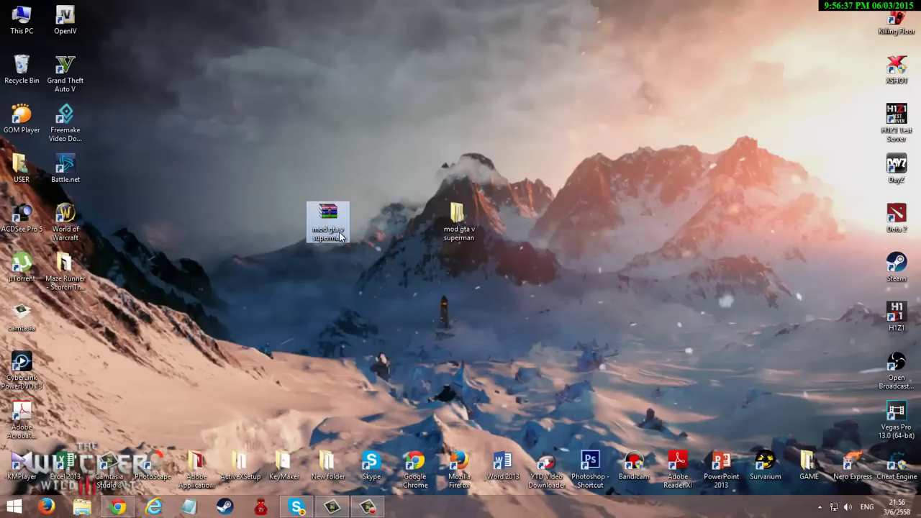
right_click(340, 227)
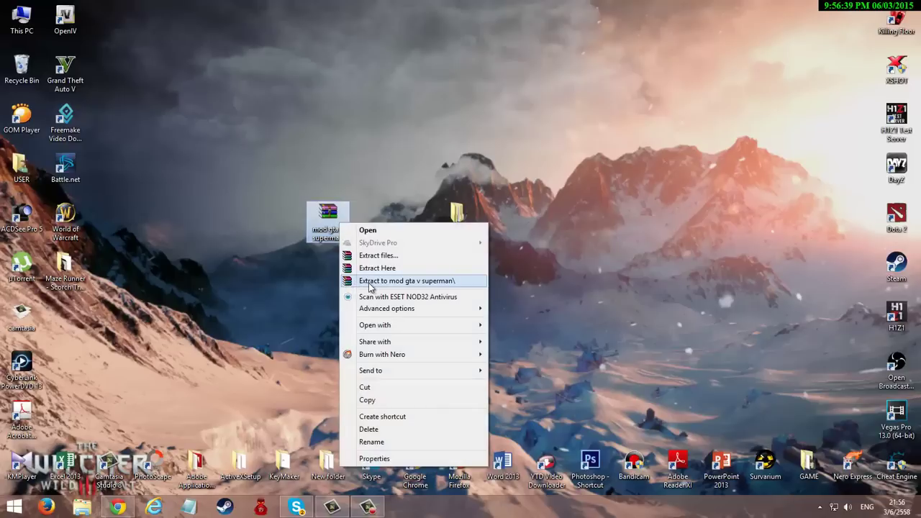
left_click(444, 281)
left_click_drag(495, 204, 451, 106)
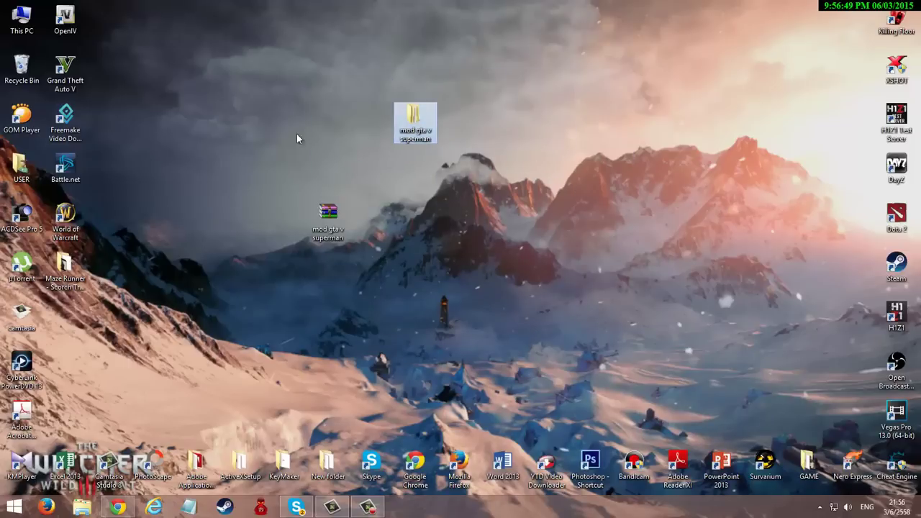
Open the mod gta v superman folder on the desktop and go into its 73fe3f-Superman Ped Model subfolder
double_click(416, 121)
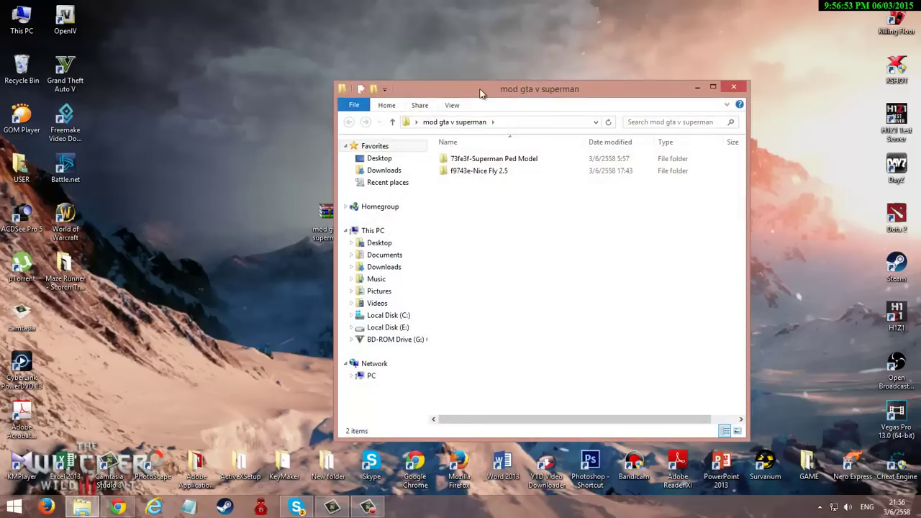
left_click_drag(479, 90, 513, 88)
left_click_drag(524, 200, 535, 154)
left_click(483, 210)
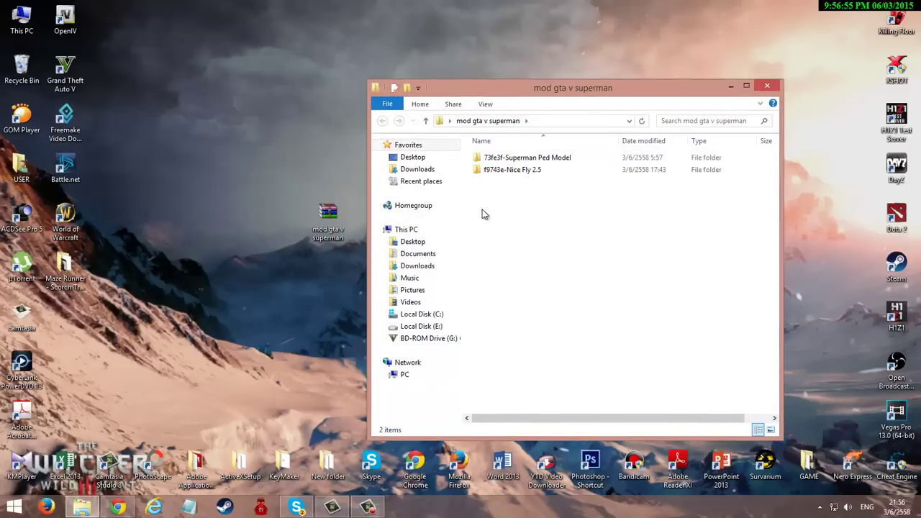
left_click(514, 160)
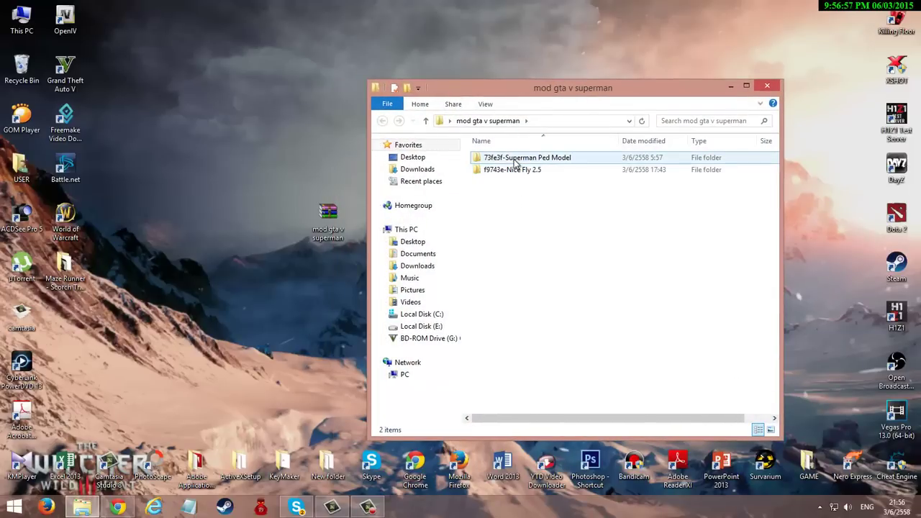
double_click(514, 160)
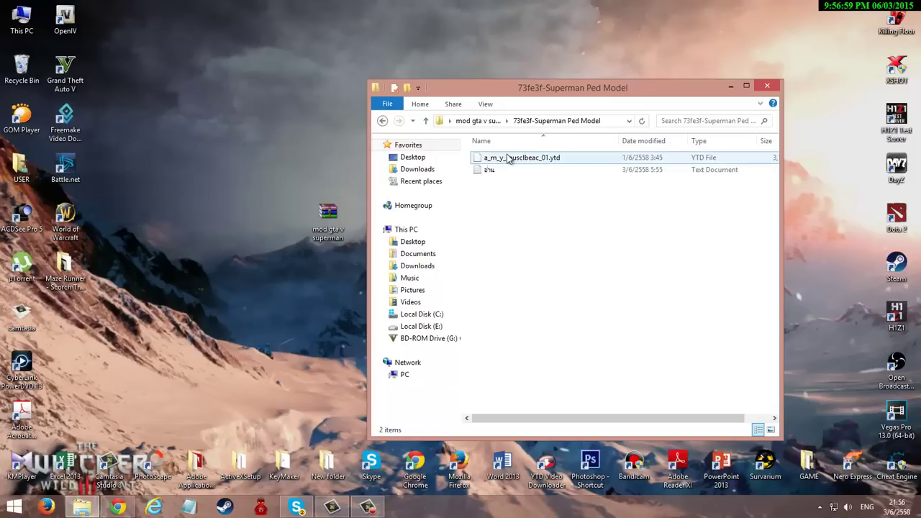
Open the อ่าน text document in the Superman Ped Model folder and read its installation instructions
left_click(505, 172)
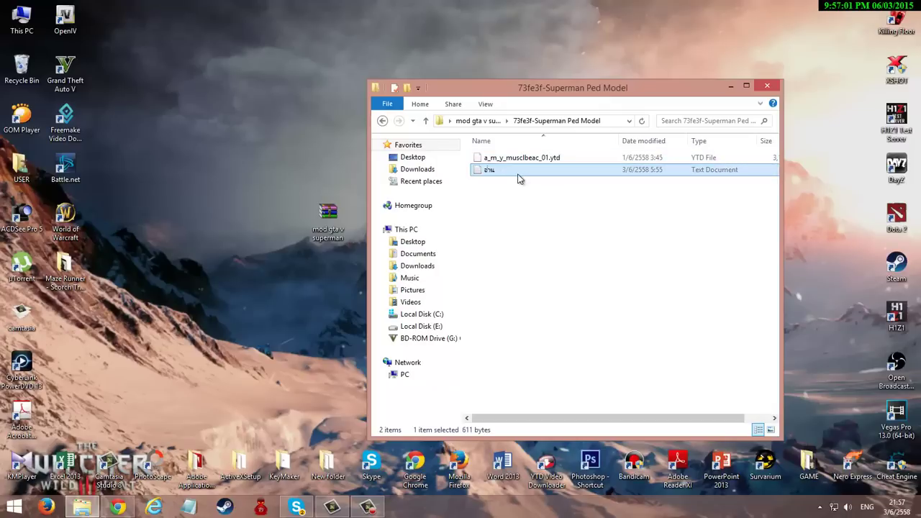
double_click(518, 174)
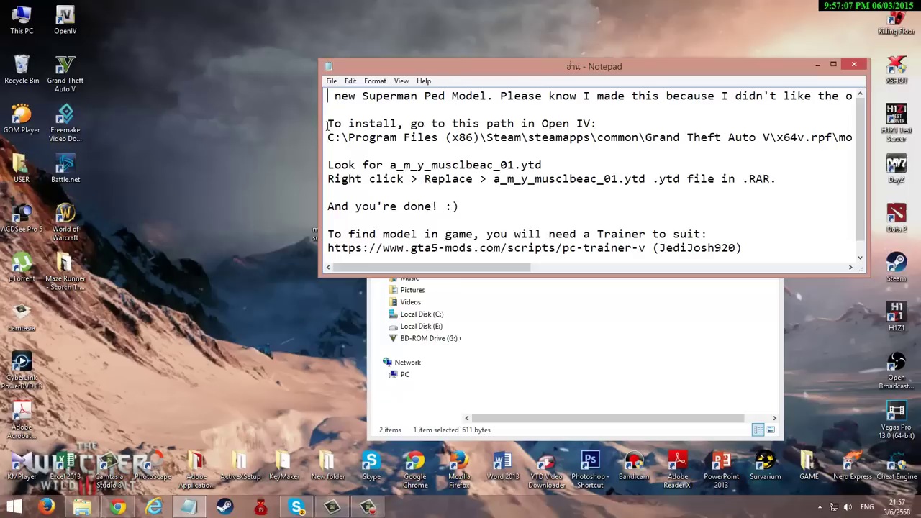
scroll(456, 181, "down", 1)
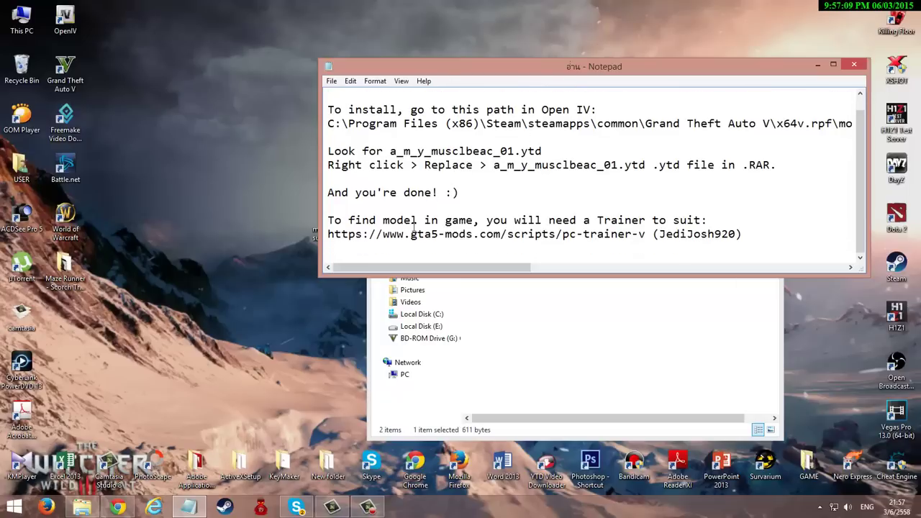
Highlight the trainer link in the อ่าน instructions and read the rest of the OpenIV install path
left_click_drag(334, 235, 654, 234)
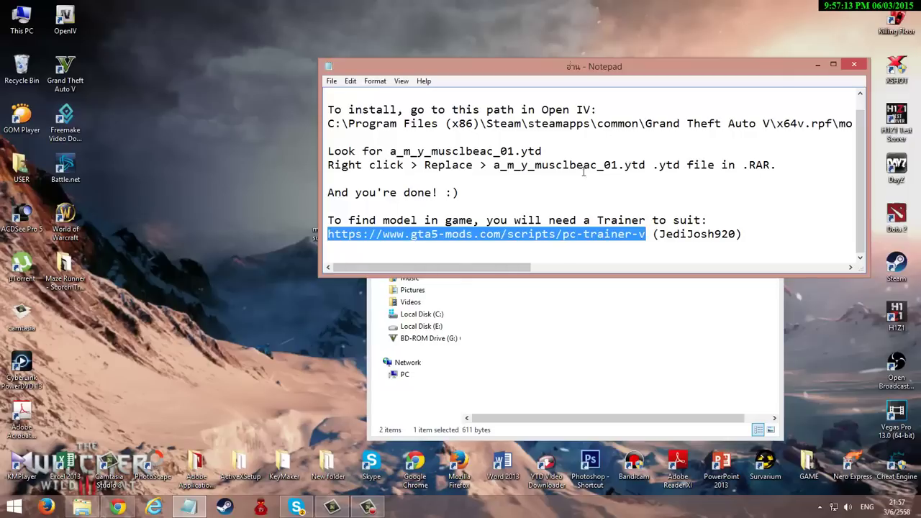
scroll(726, 153, "up", 1)
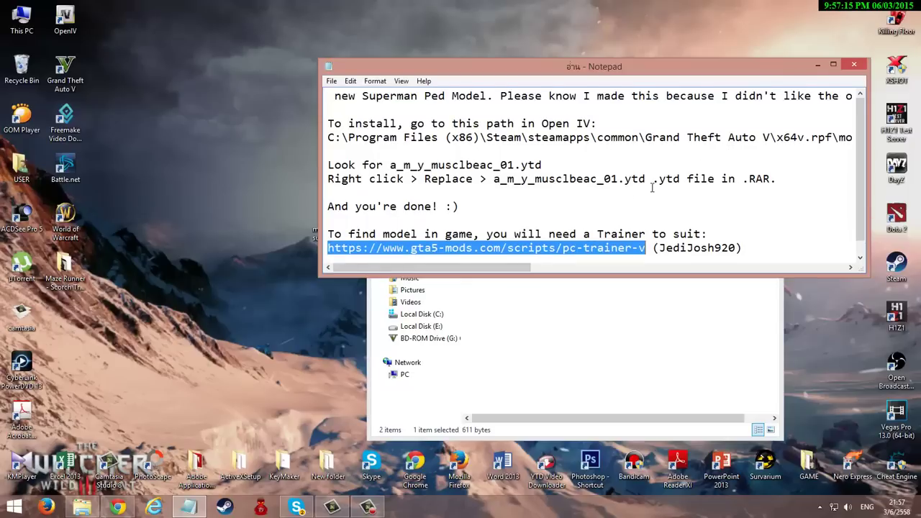
left_click_drag(522, 272, 631, 271)
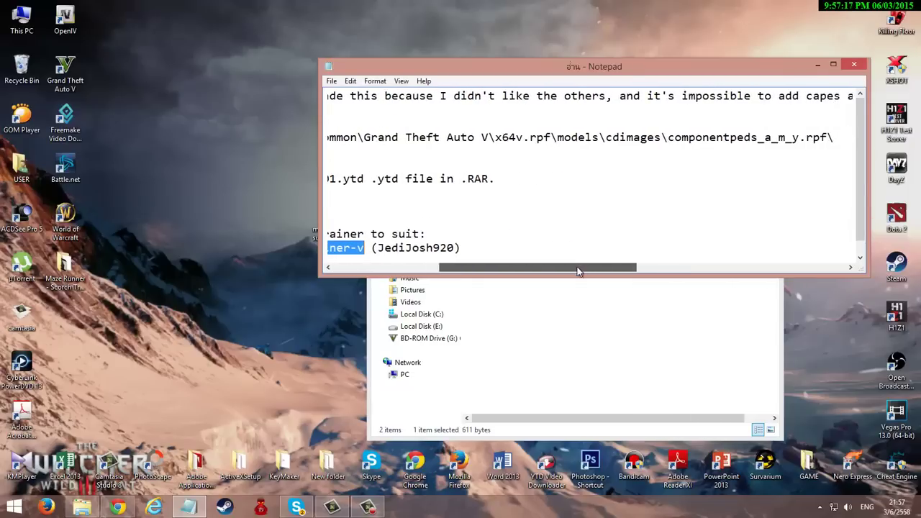
Bring the 73fe3f-Superman Ped Model folder to the front and select a_m_y_musclbeac_01.ytd in it
left_click(543, 277)
left_click_drag(508, 92, 462, 90)
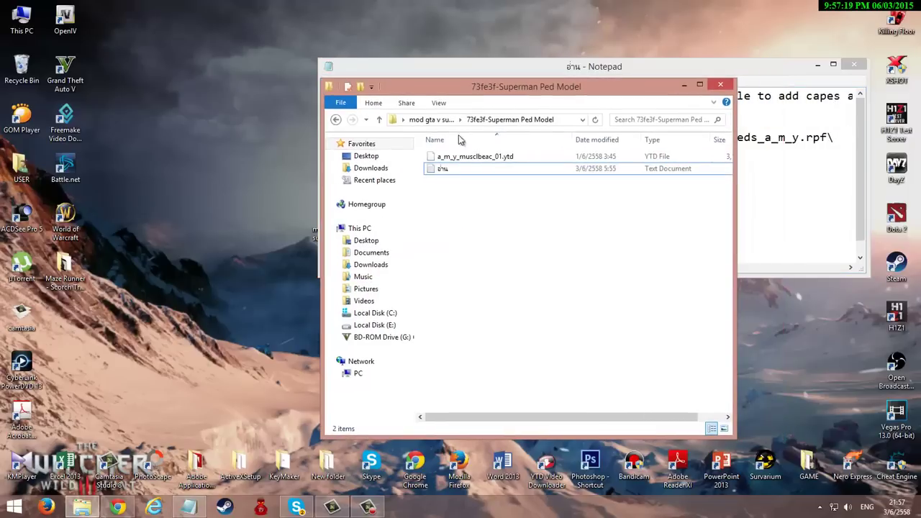
left_click(442, 158)
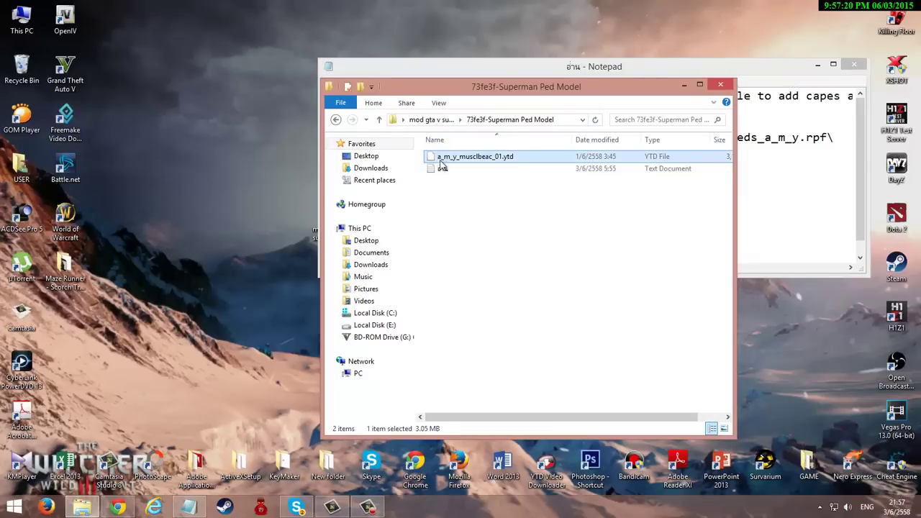
View the contents of the f9743e-Nice Fly 2.5 folder, then return to mod gta v superman and select 73fe3f-Superman Ped Model
left_click(335, 121)
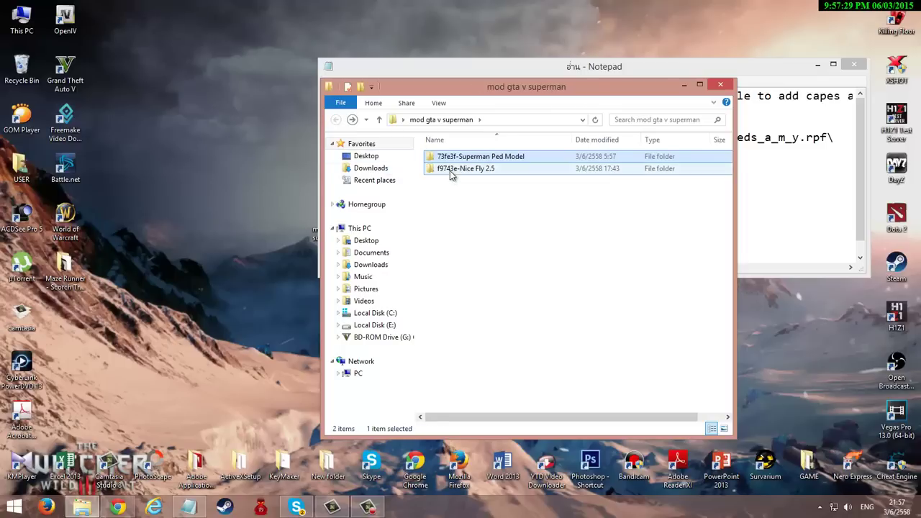
left_click(450, 172)
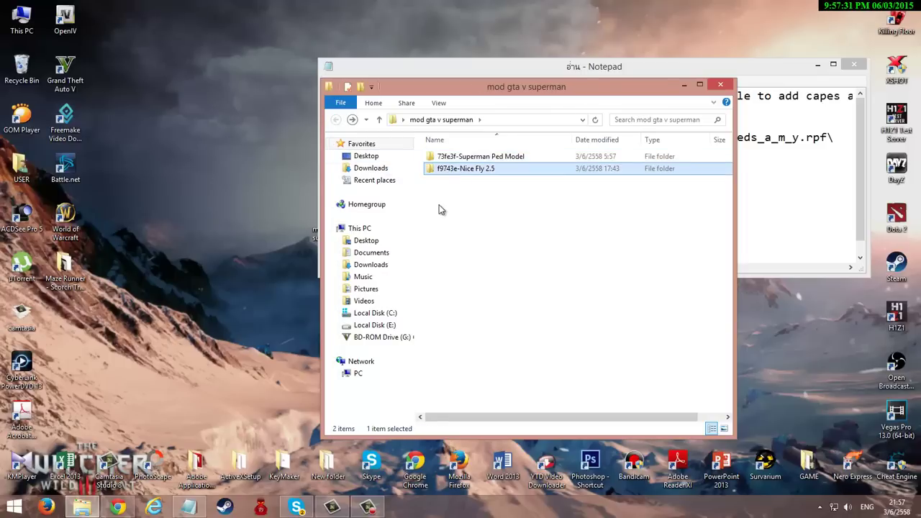
double_click(484, 173)
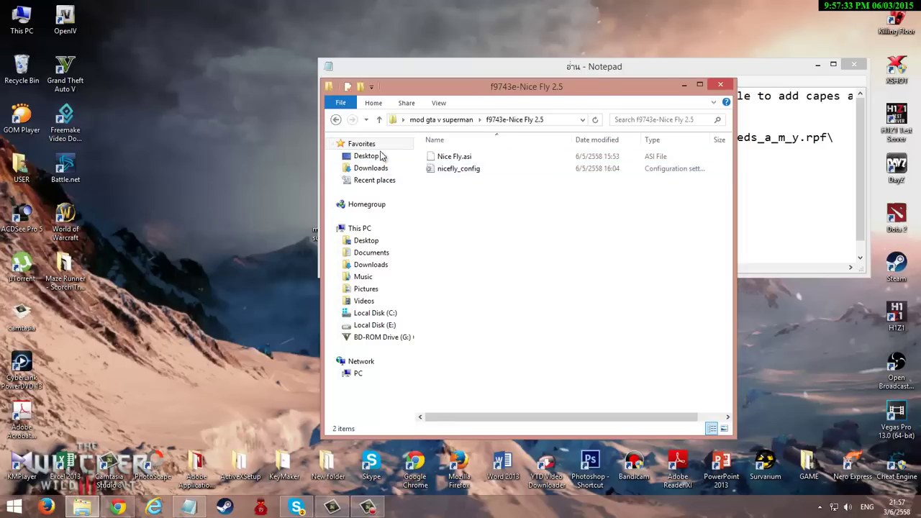
left_click(336, 121)
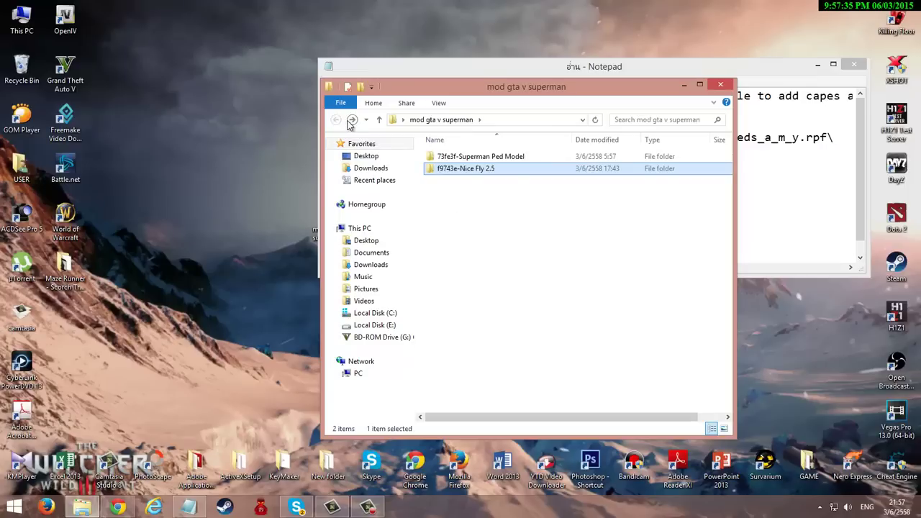
left_click(353, 120)
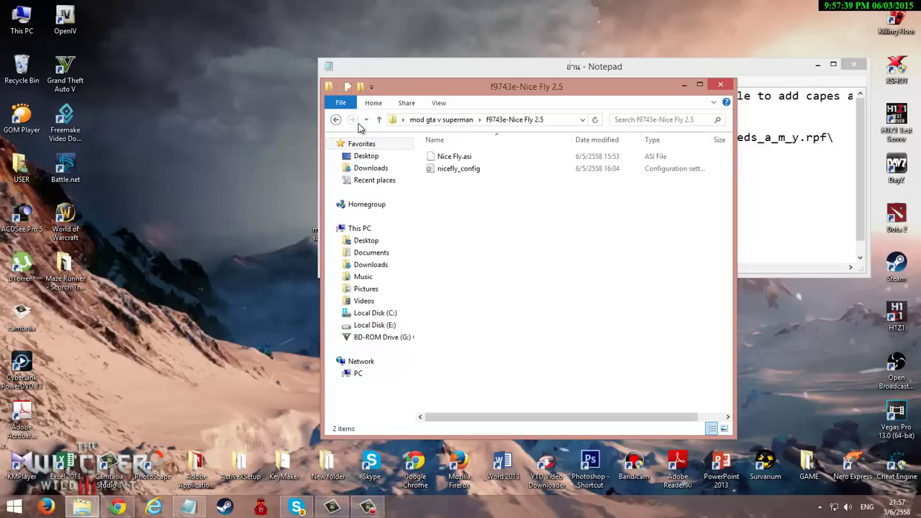
left_click(336, 120)
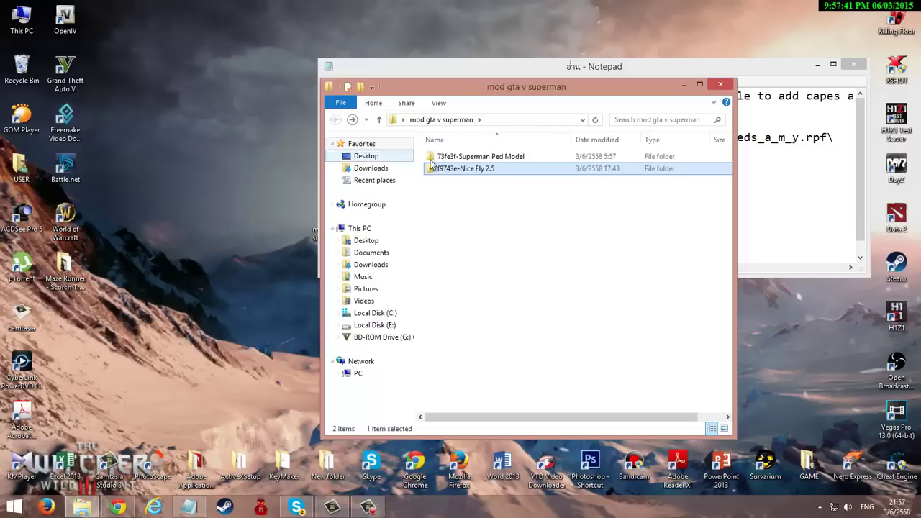
left_click(457, 159)
Review the install and trainer lines in the อ่าน instructions and return to the mod gta v superman folder
left_click(563, 73)
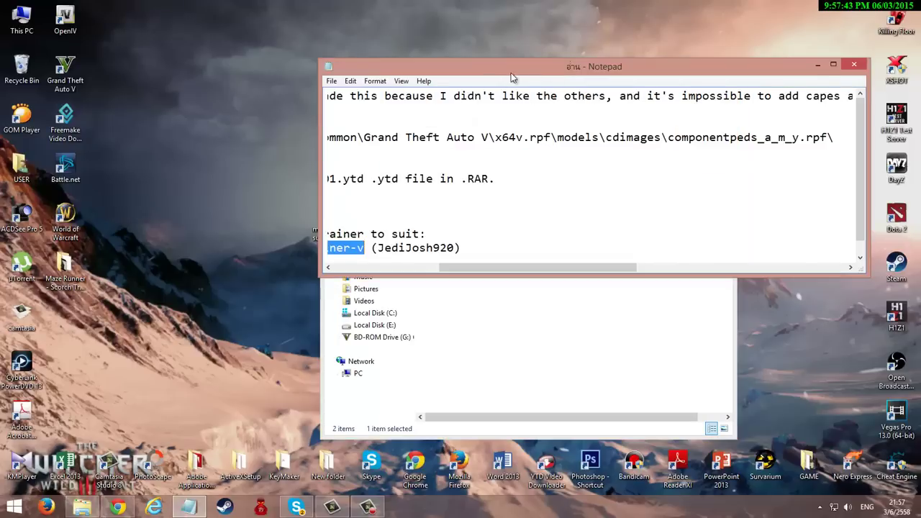
left_click_drag(511, 73, 404, 94)
left_click_drag(458, 288, 421, 297)
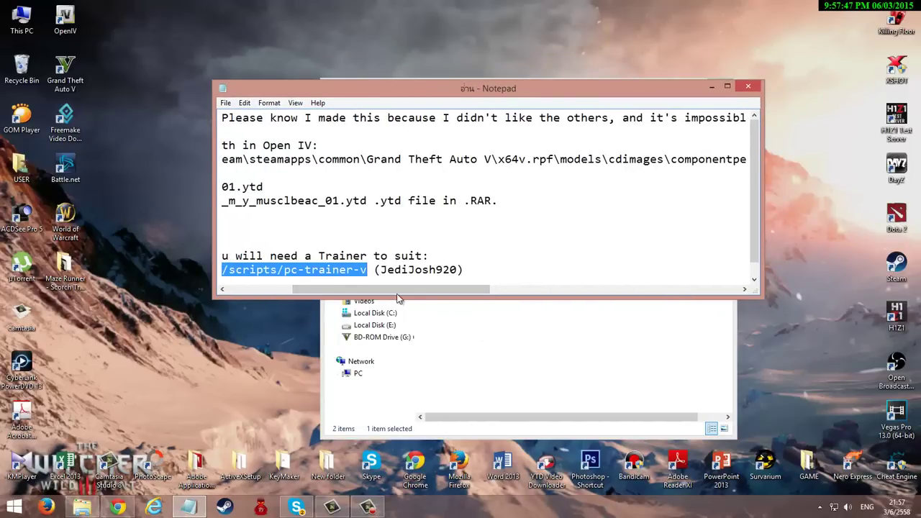
left_click(477, 276)
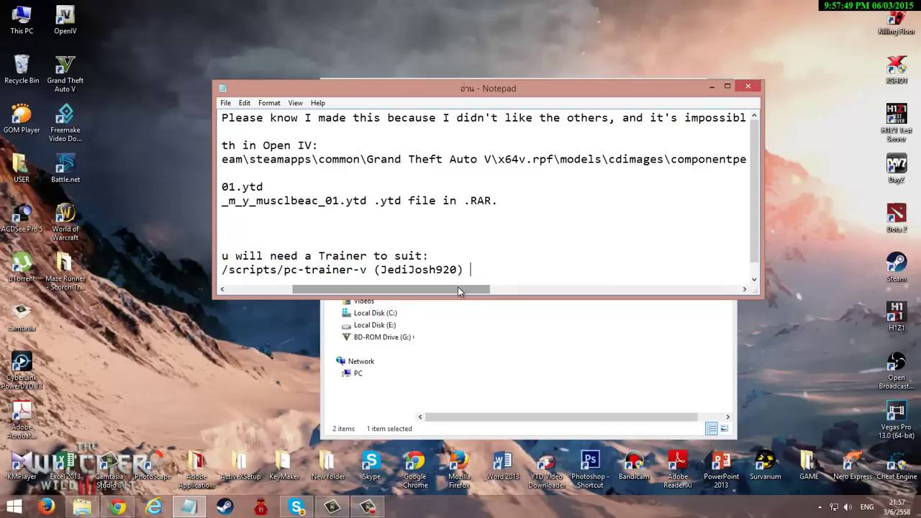
left_click_drag(458, 288, 397, 296)
left_click(495, 331)
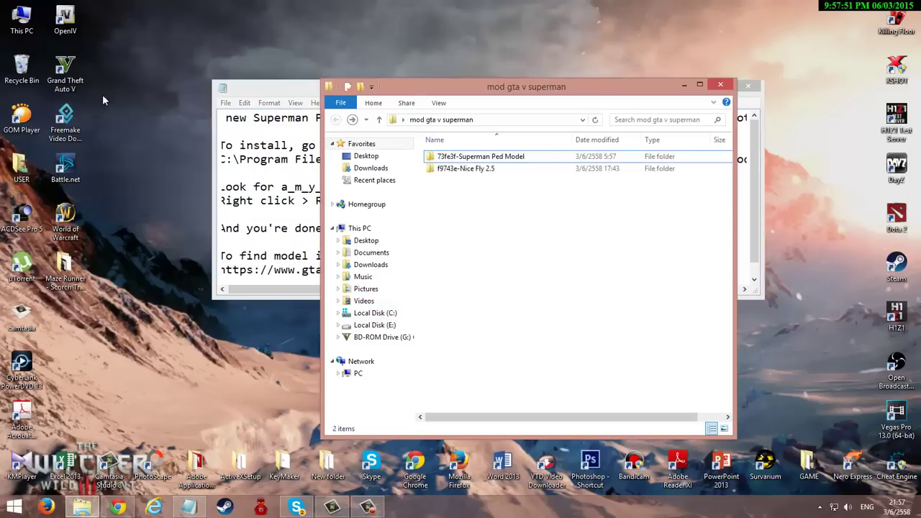
Minimize the mod folder and instructions windows and move the OpenIV shortcut to the middle of the desktop
left_click_drag(65, 22, 371, 29)
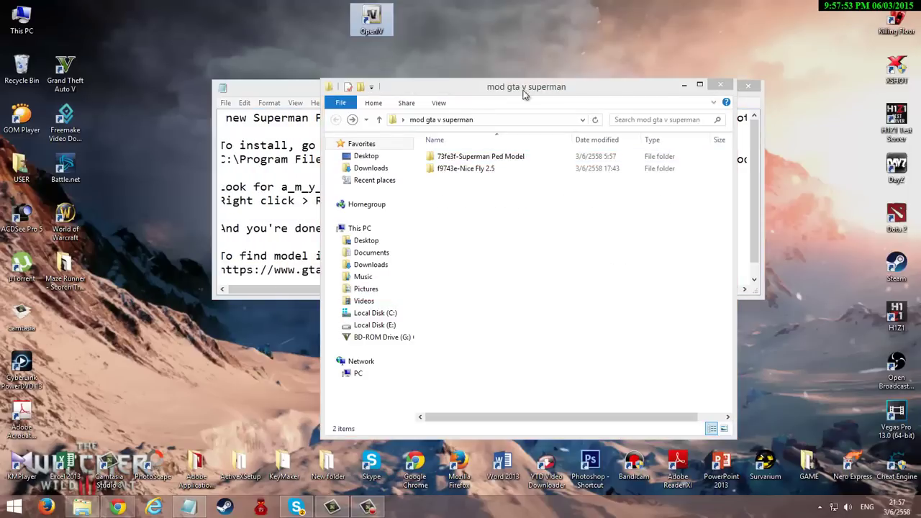
left_click(591, 85)
left_click(680, 84)
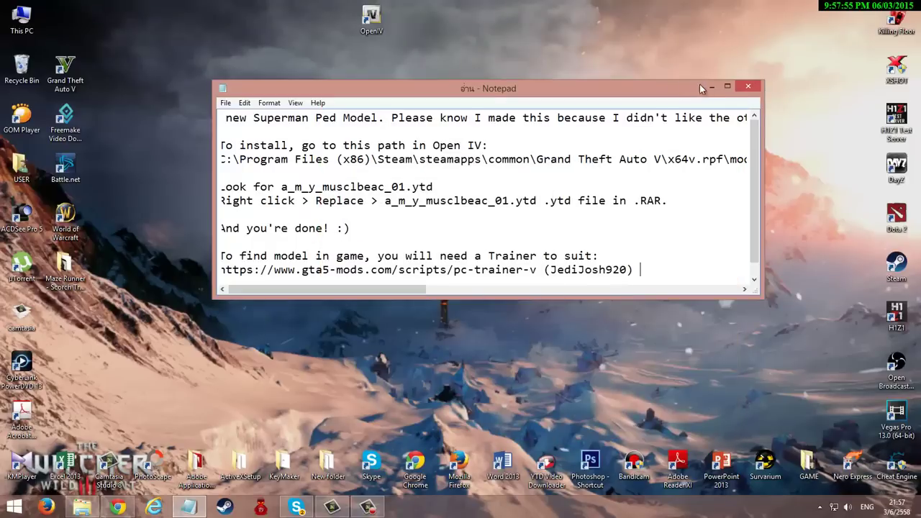
left_click(707, 85)
left_click_drag(383, 35, 585, 149)
left_click_drag(534, 95, 679, 223)
left_click_drag(525, 86, 695, 215)
left_click_drag(595, 128, 553, 226)
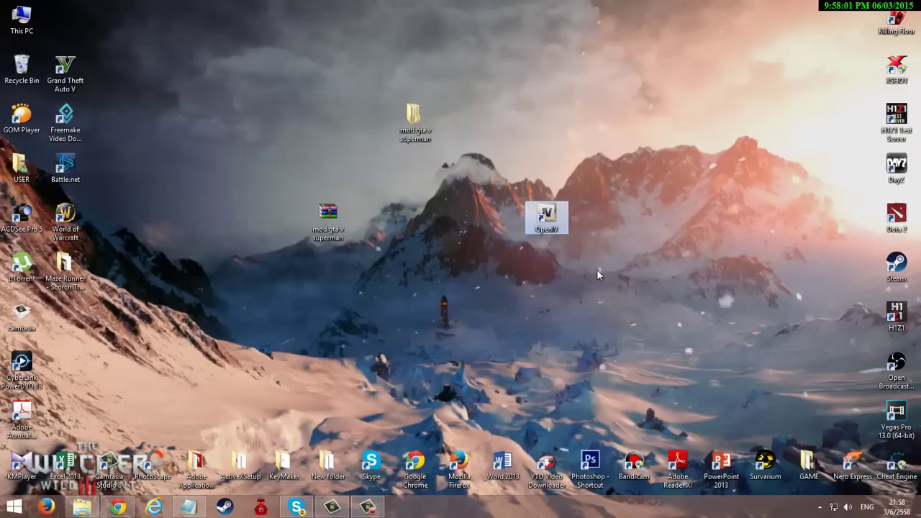
left_click_drag(512, 228, 508, 236)
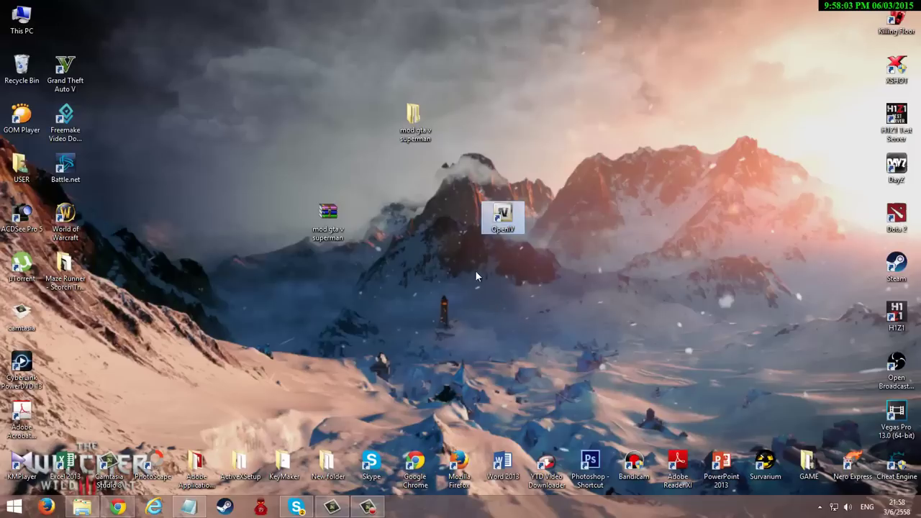
Launch OpenIV and open the Windows version of Grand Theft Auto V
left_click(498, 292)
left_click(498, 233)
double_click(511, 228)
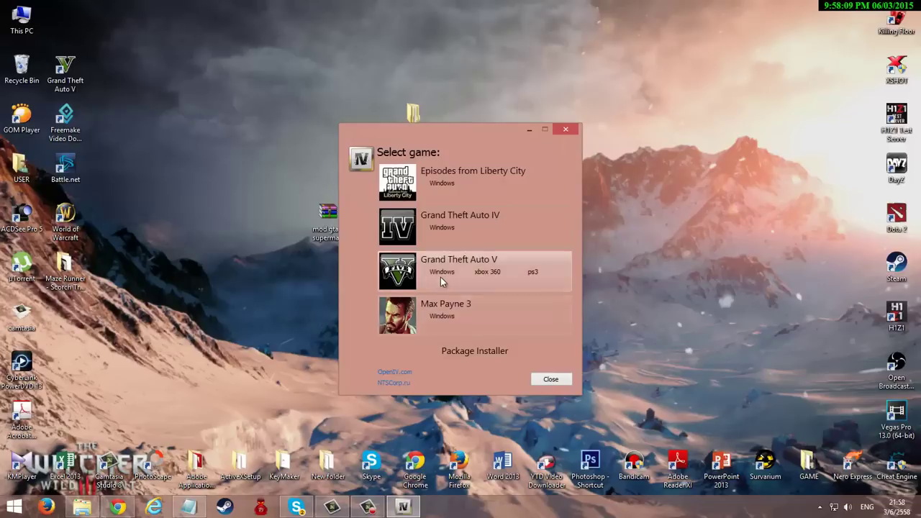
left_click(440, 277)
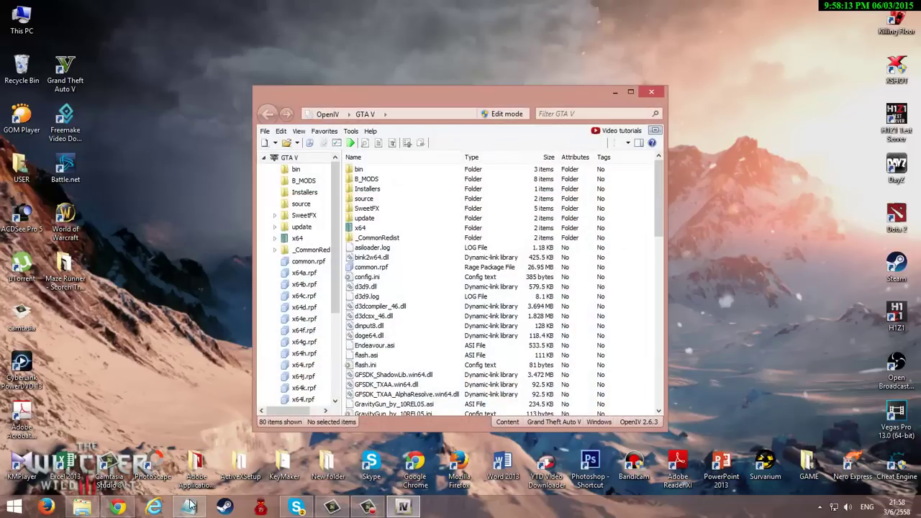
Restore the อ่าน instructions, place them below the OpenIV file list, and find the x64 .rpf packages in the GTA V folder
left_click(189, 507)
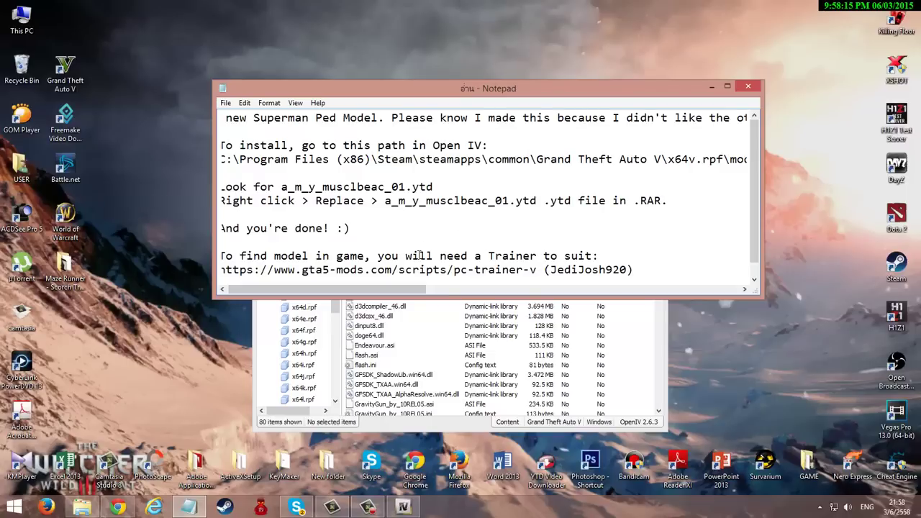
left_click_drag(461, 88, 393, 299)
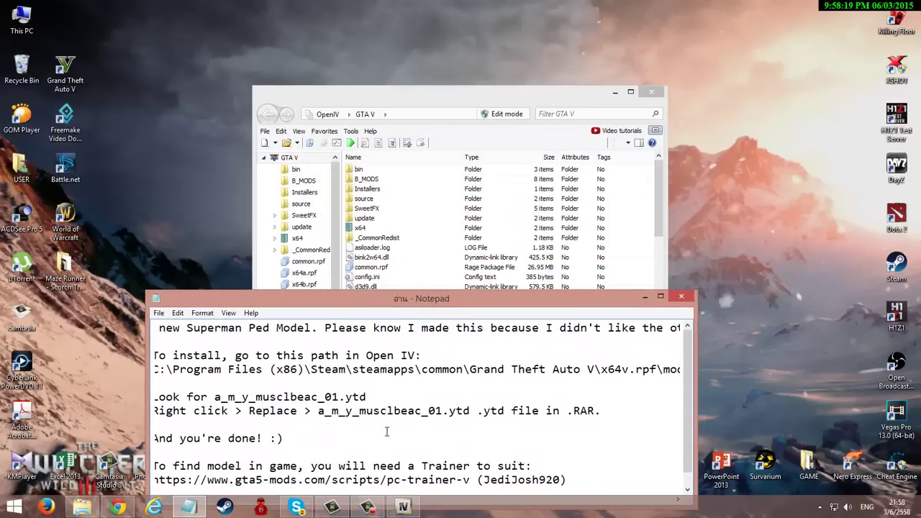
left_click(512, 101)
scroll(471, 302, "down", 12)
scroll(472, 303, "down", 2)
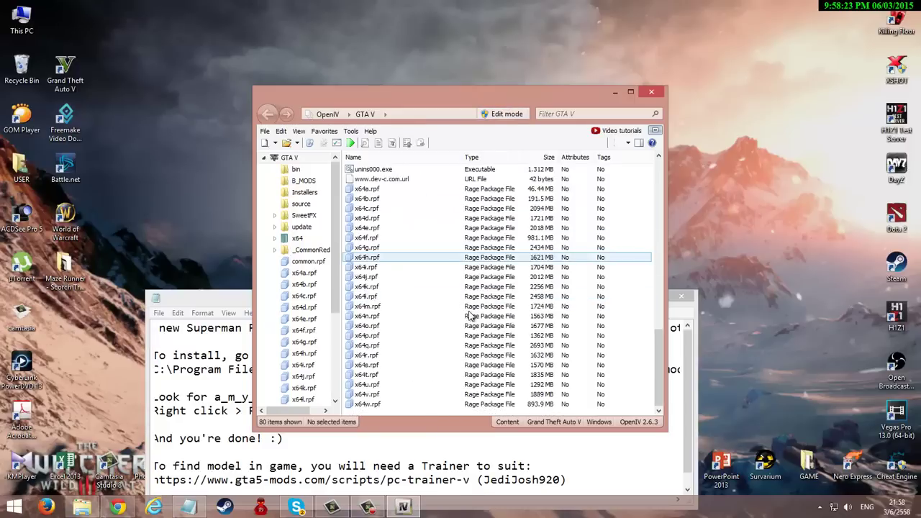
Arrange the OpenIV window and the อ่าน instructions side by side so the file list and install path are both readable
mouse_move(233, 304)
left_mouse_down()
mouse_move(230, 322)
mouse_move(230, 301)
left_mouse_up()
left_click_drag(381, 95, 233, 43)
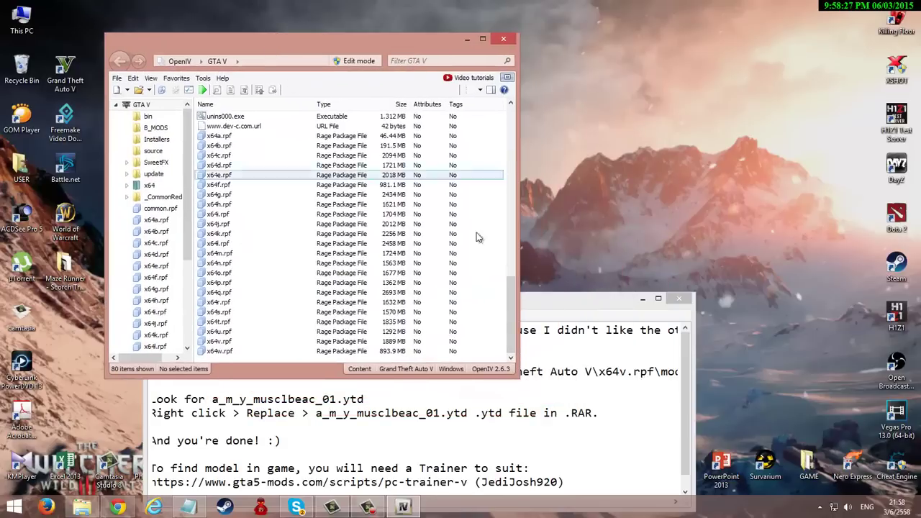
left_click_drag(582, 304, 898, 197)
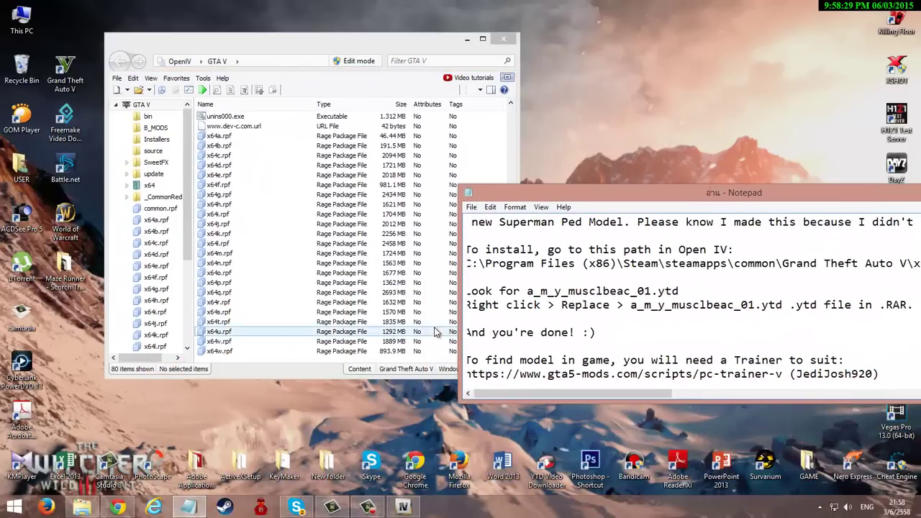
left_click_drag(461, 323, 564, 309)
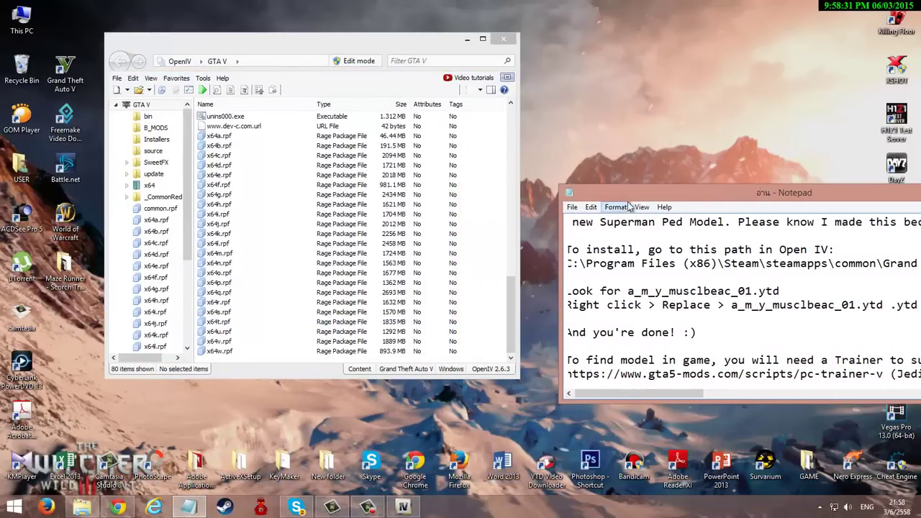
left_click_drag(625, 200, 564, 212)
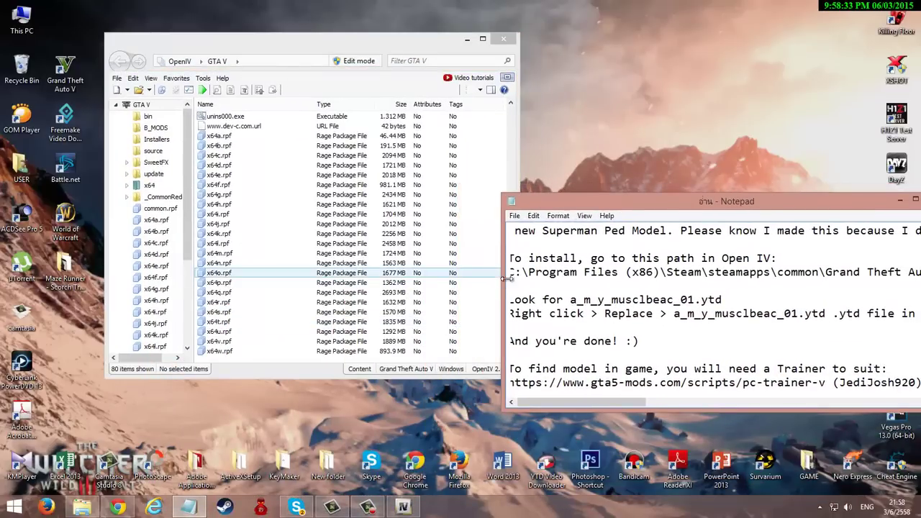
Highlight the v of x64v.rpf in the instructions' install path and locate that package in the GTA V file list
left_click_drag(644, 402, 673, 403)
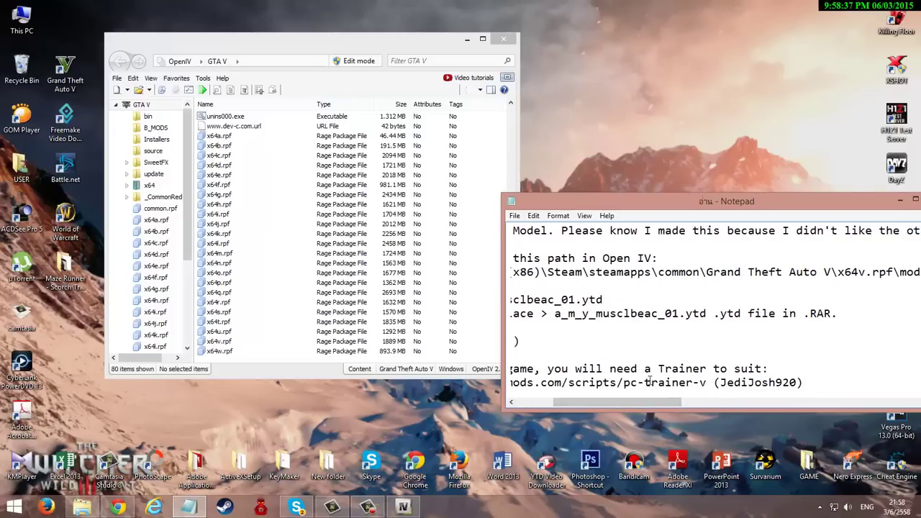
left_click_drag(647, 403, 685, 408)
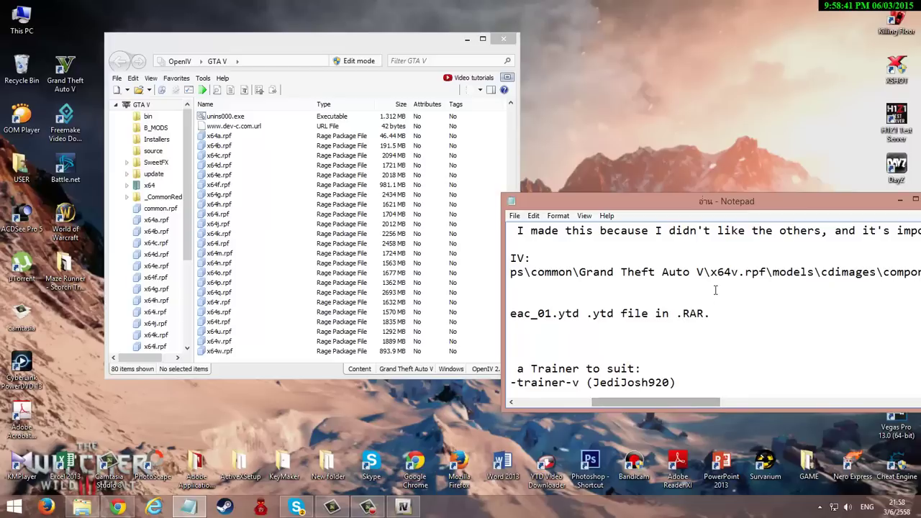
left_click_drag(716, 272, 733, 272)
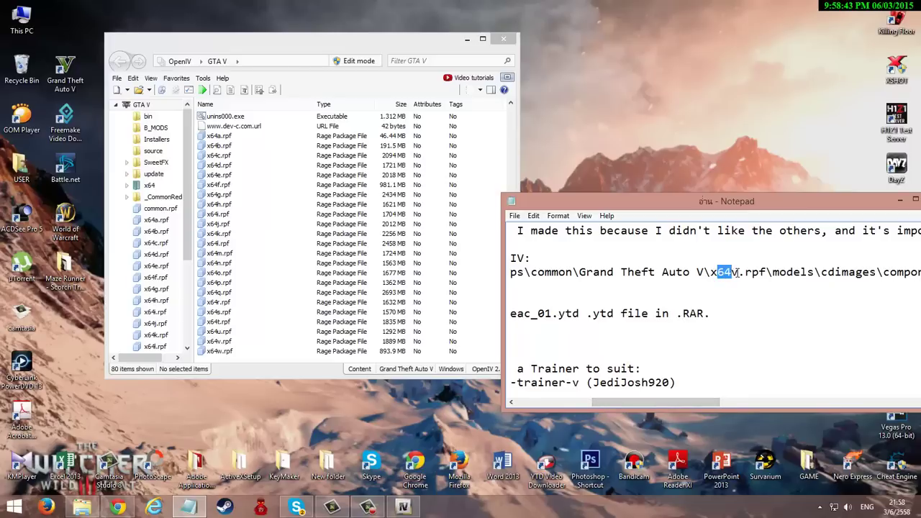
left_click(739, 272)
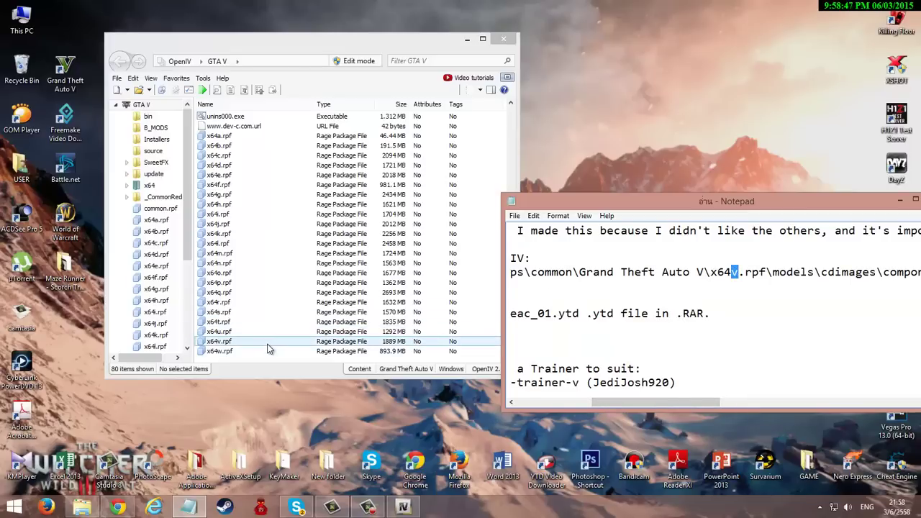
left_click(267, 349)
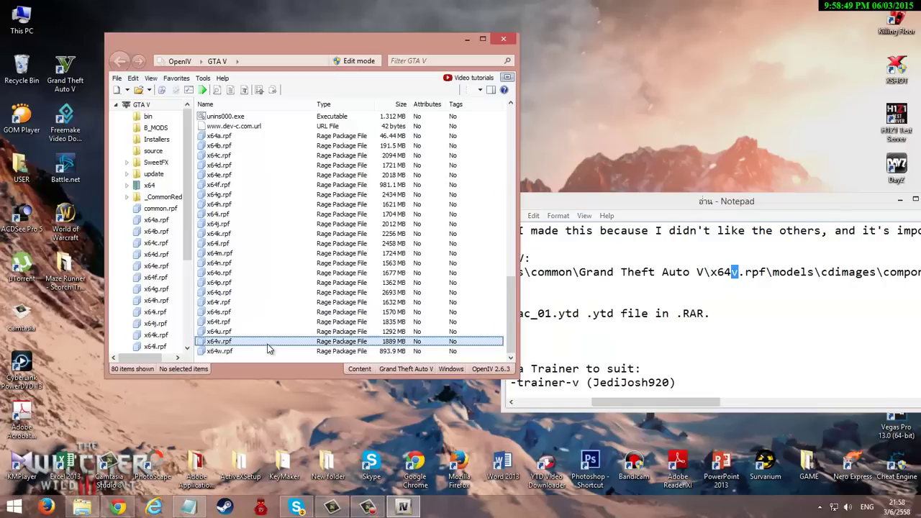
left_click_drag(513, 317, 455, 351)
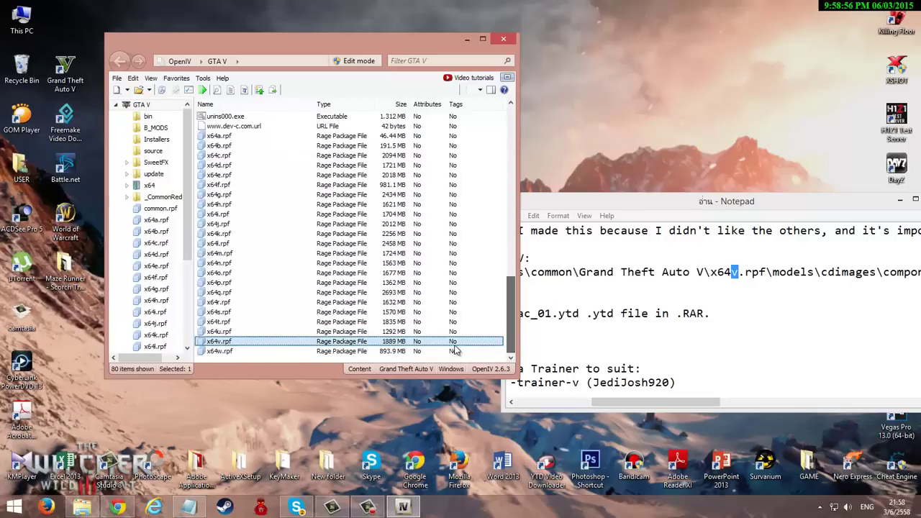
left_click(245, 351)
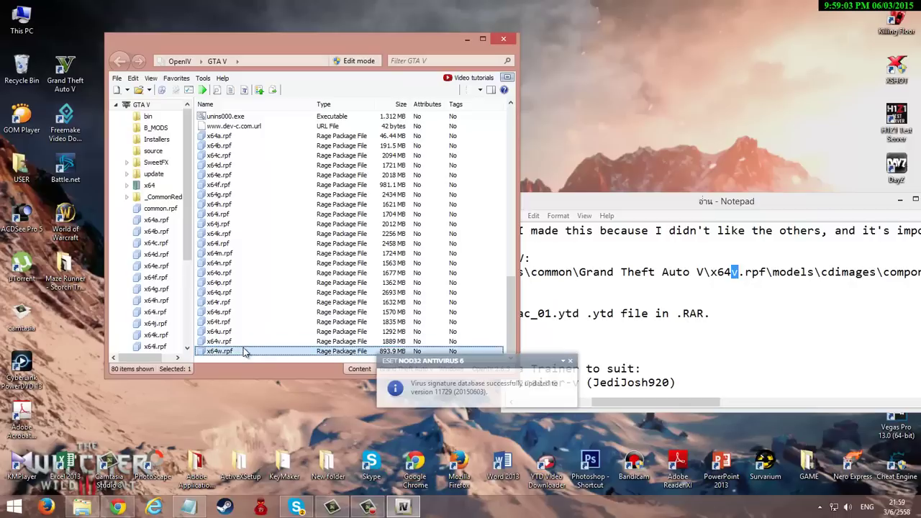
Dismiss the antivirus notification, then open x64v.rpf in the GTA V file list and go into its models\cdimages folder
left_click(243, 344)
left_click(240, 352)
left_click(570, 361)
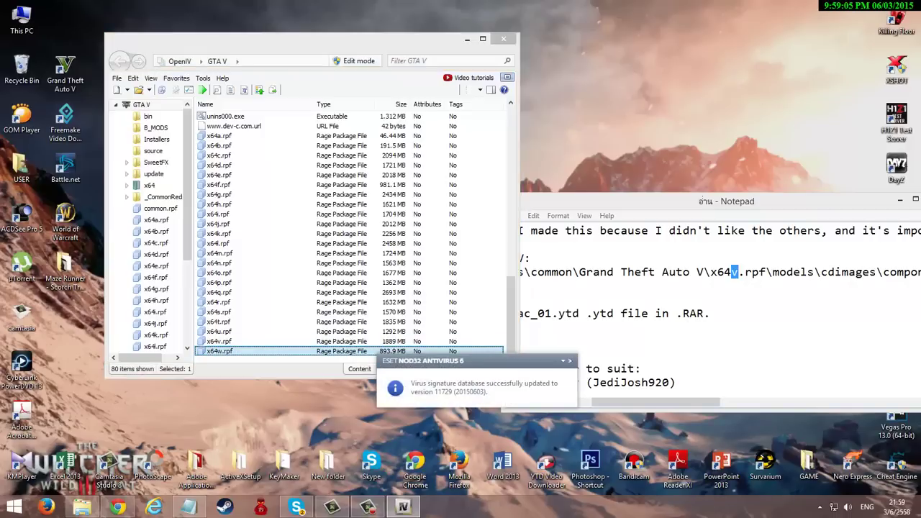
left_click(272, 341)
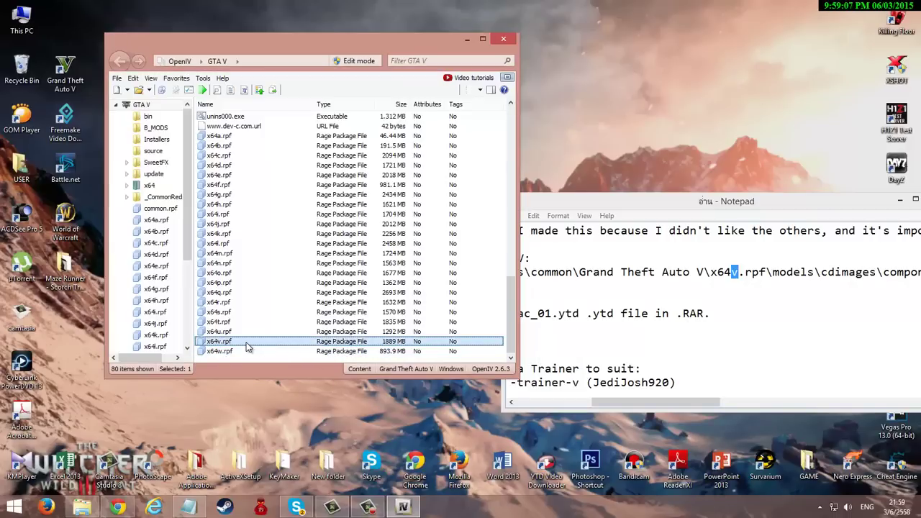
double_click(246, 342)
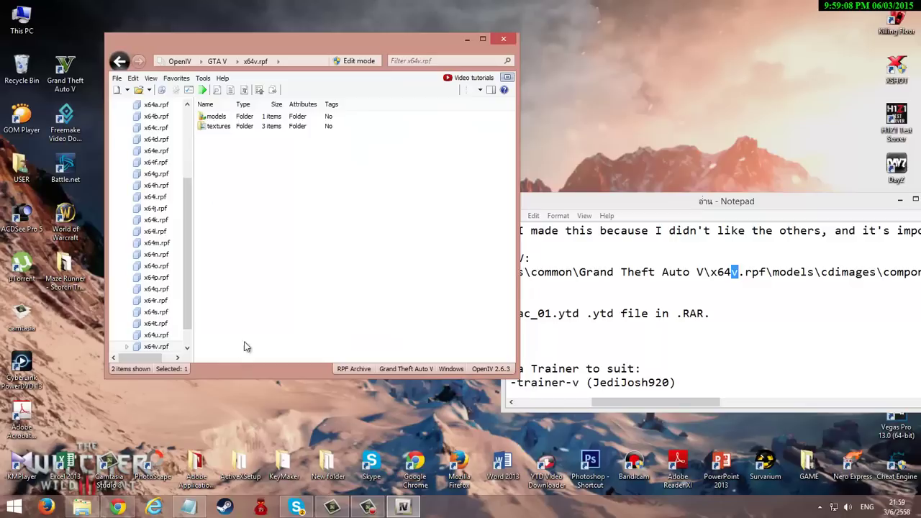
left_click(239, 118)
double_click(239, 119)
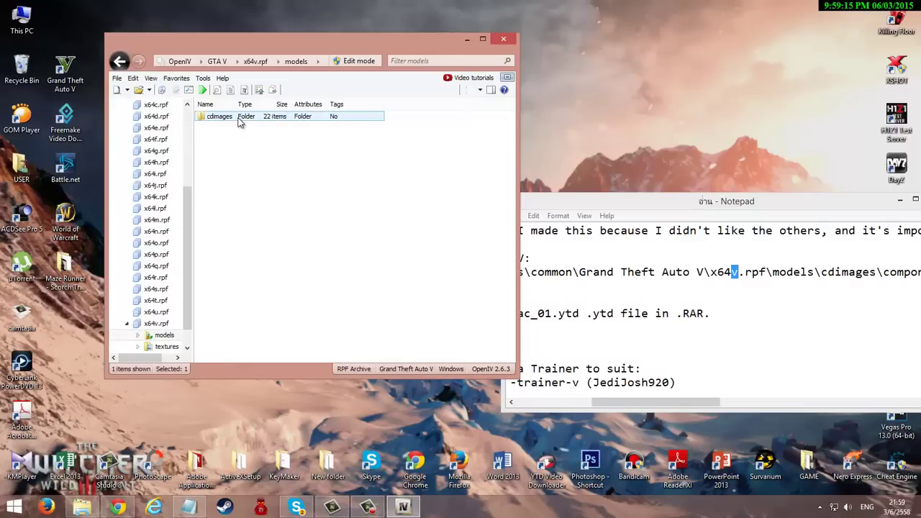
double_click(240, 119)
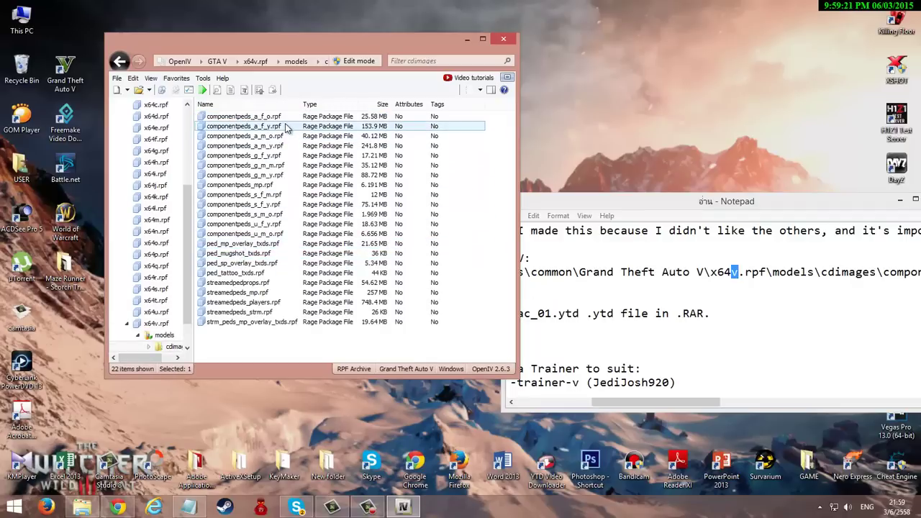
Reveal the end of the install path in the instructions and select the matching componentpeds_a_m_y.rpf package in cdimages
left_click_drag(752, 205, 655, 208)
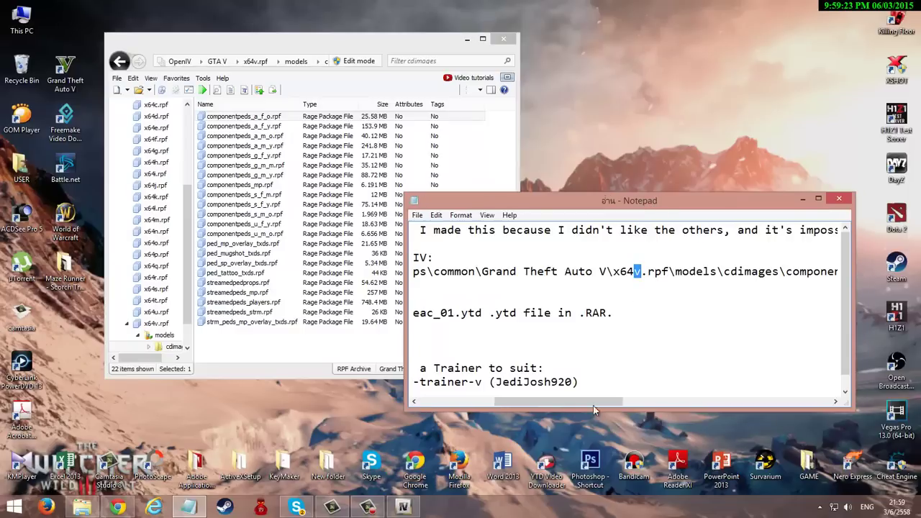
left_click_drag(592, 405, 639, 405)
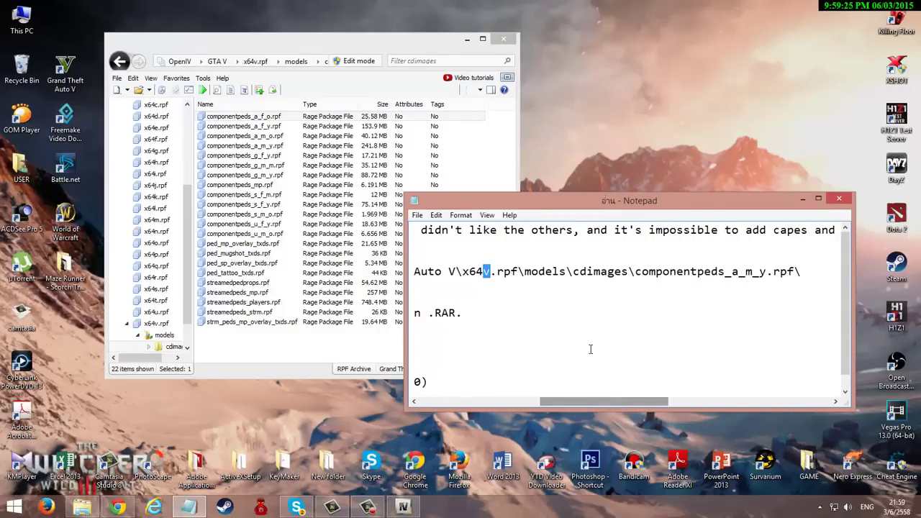
left_click(294, 129)
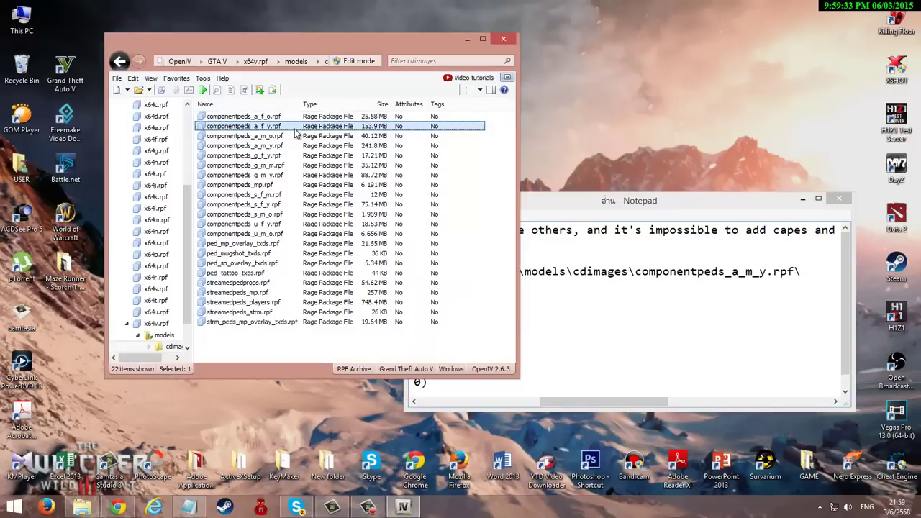
left_click(294, 136)
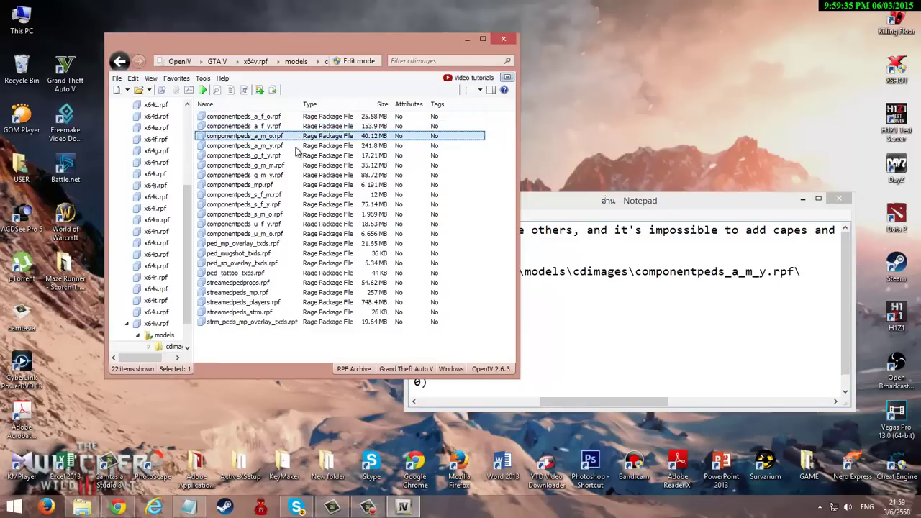
left_click(295, 146)
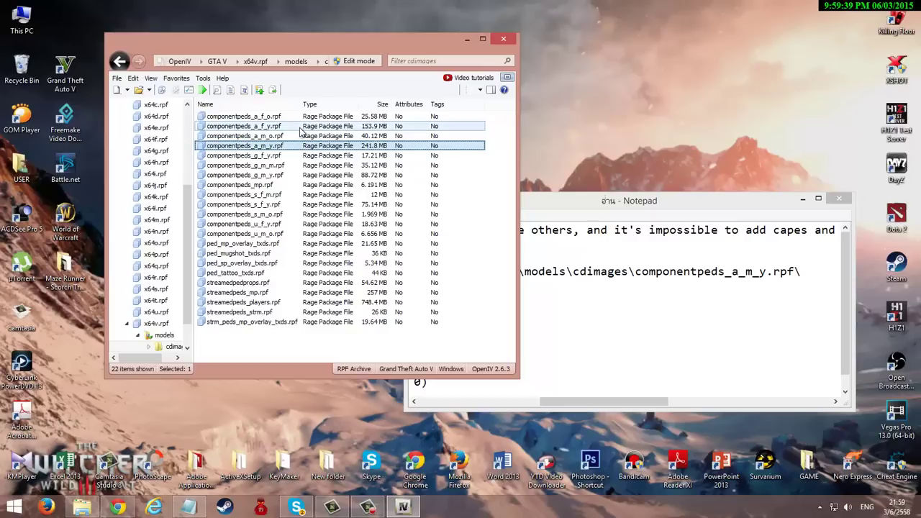
Review the install path from its beginning along with the replacement instructions, then close the อ่าน notes
left_click_drag(807, 207, 886, 213)
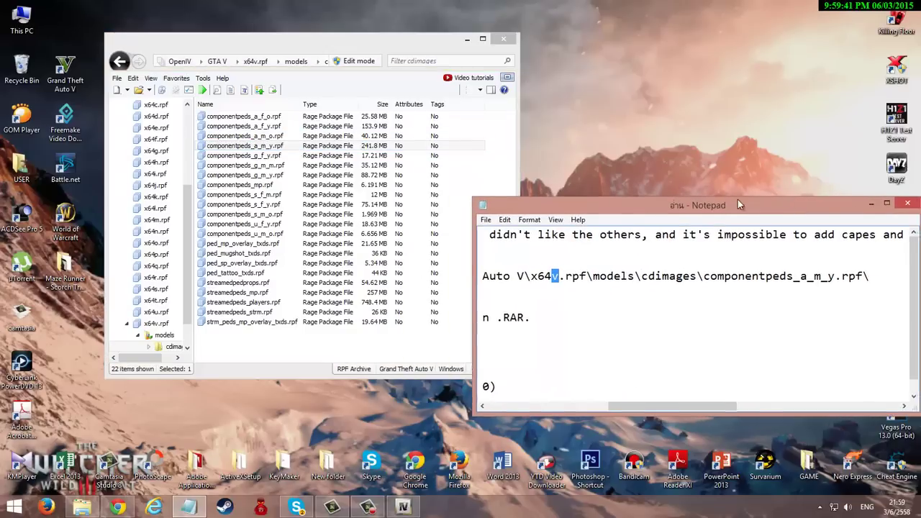
left_click_drag(738, 202, 695, 185)
left_click_drag(632, 392, 562, 389)
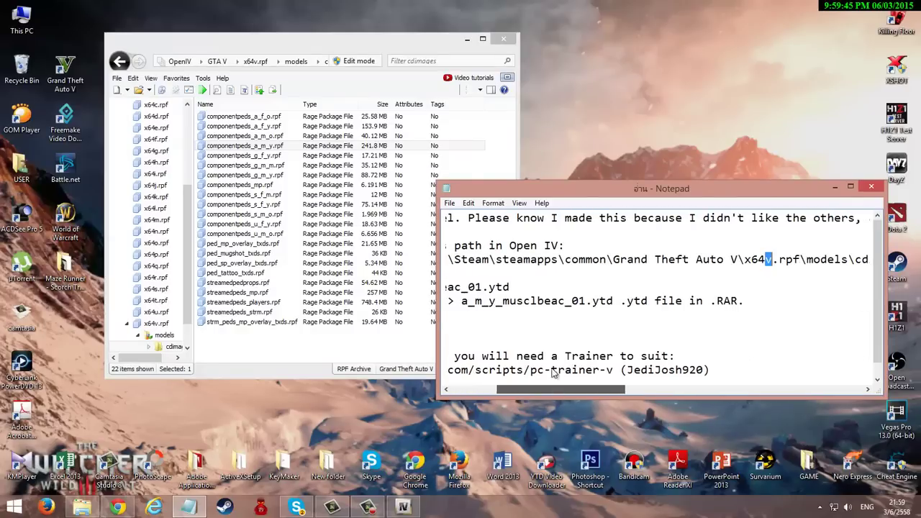
left_click_drag(564, 261, 907, 270)
left_click_drag(531, 390, 511, 390)
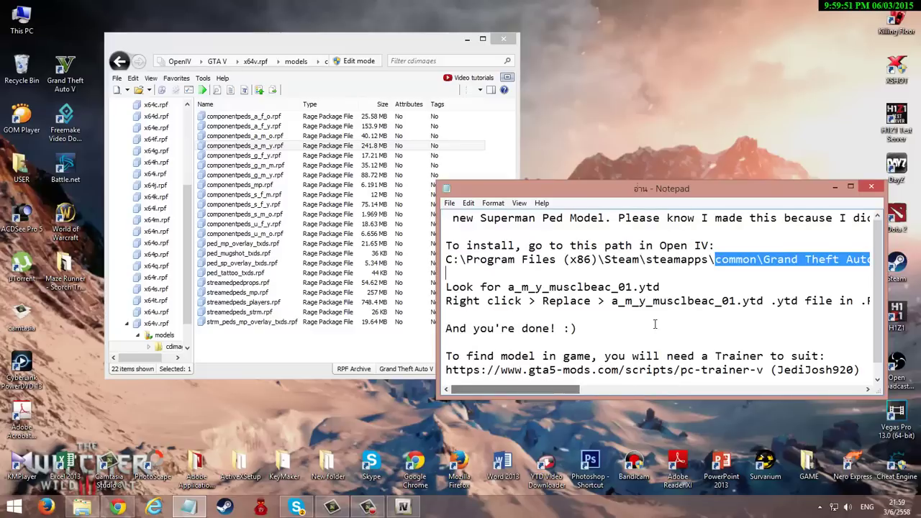
left_click(871, 188)
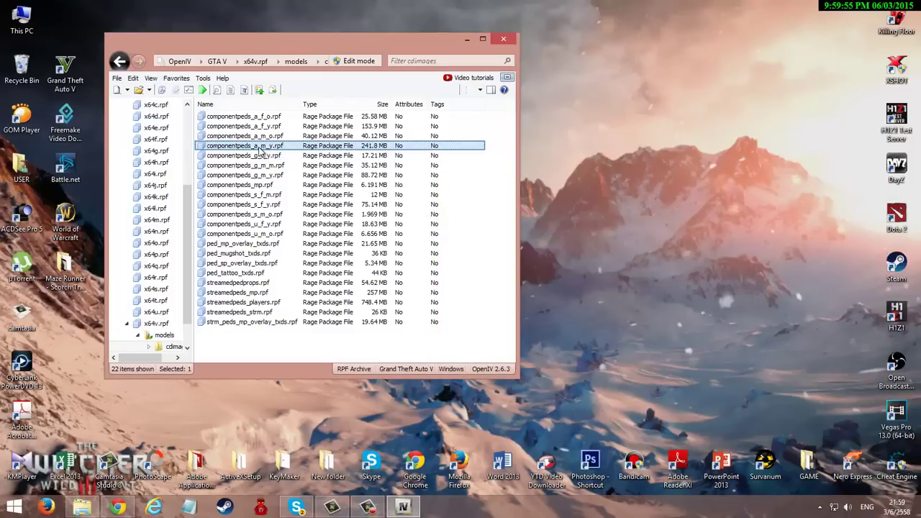
Return to the GTA V root folder and navigate again through x64v.rpf, models and cdimages into componentpeds_a_m_y.rpf
left_click(120, 62)
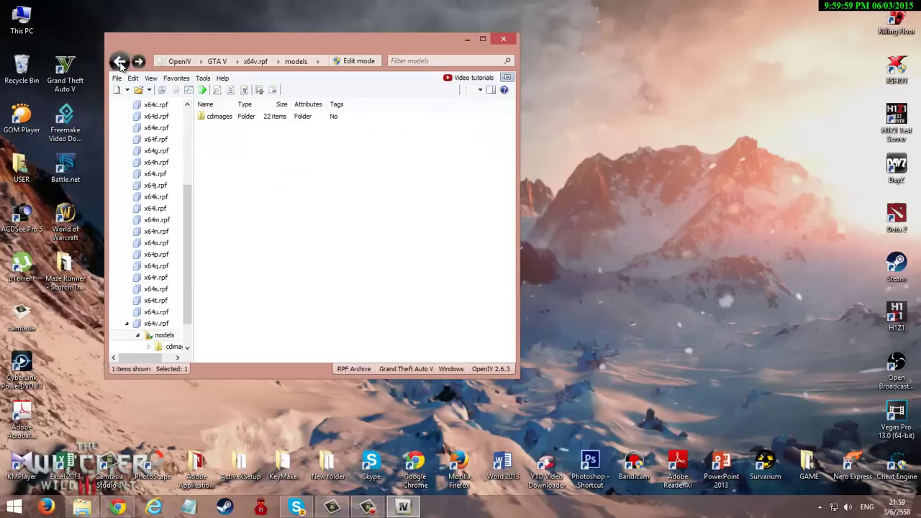
left_click(120, 63)
left_click(120, 63)
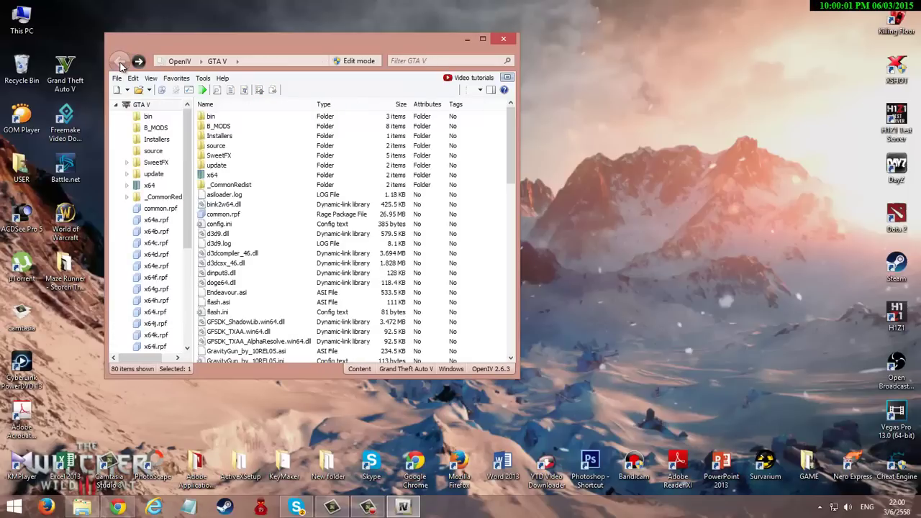
left_click(537, 304)
left_click_drag(509, 176, 504, 289)
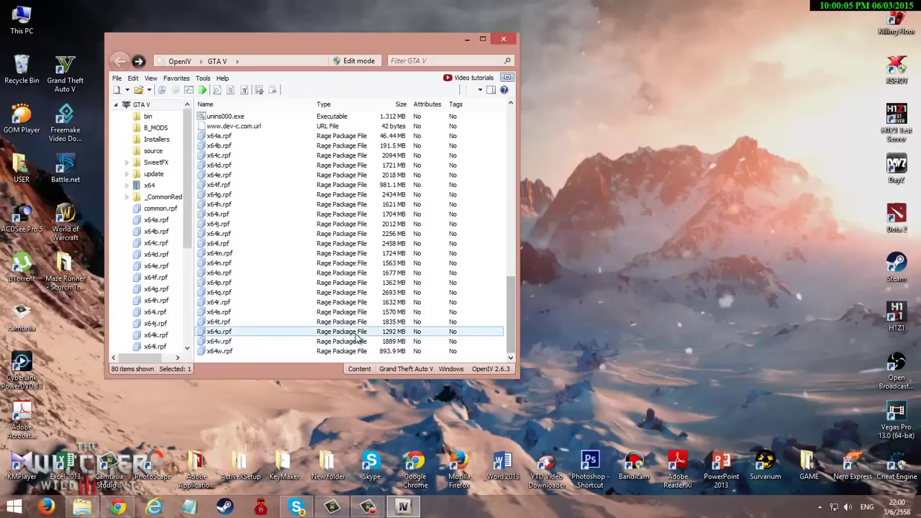
left_click(242, 342)
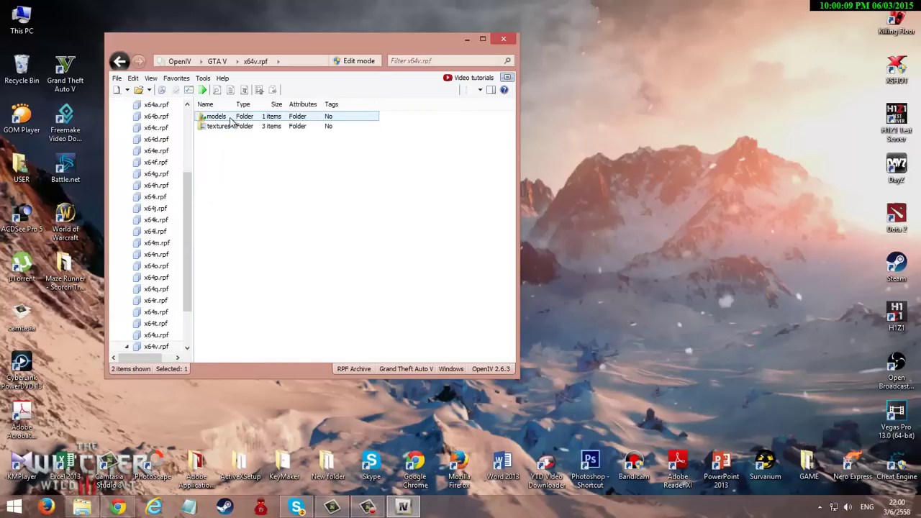
double_click(230, 120)
double_click(231, 120)
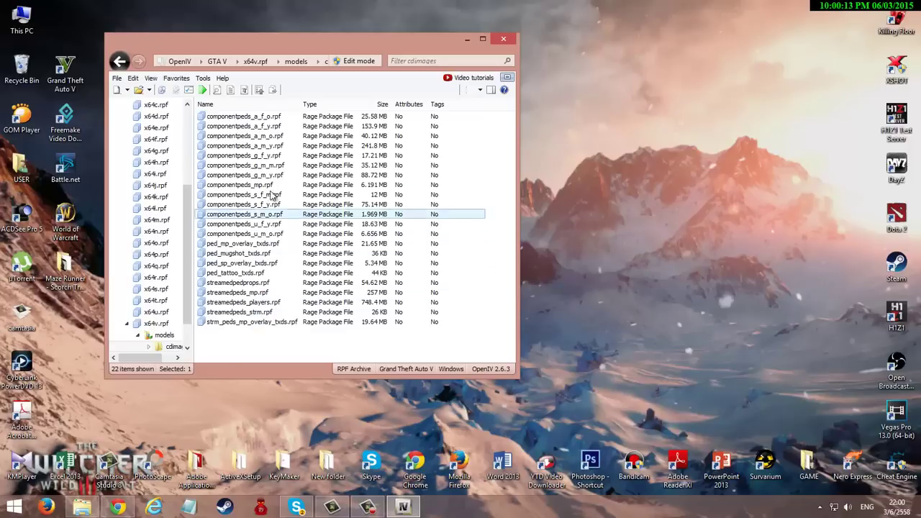
left_click(269, 148)
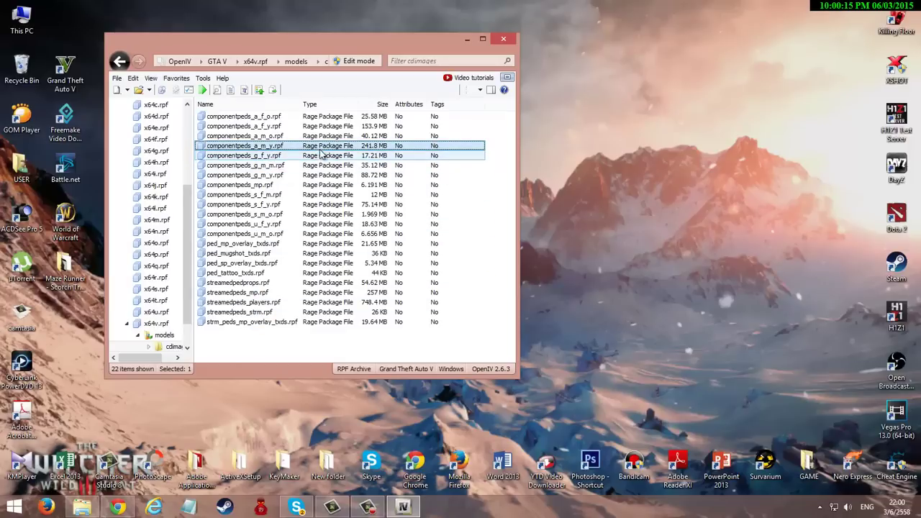
double_click(321, 146)
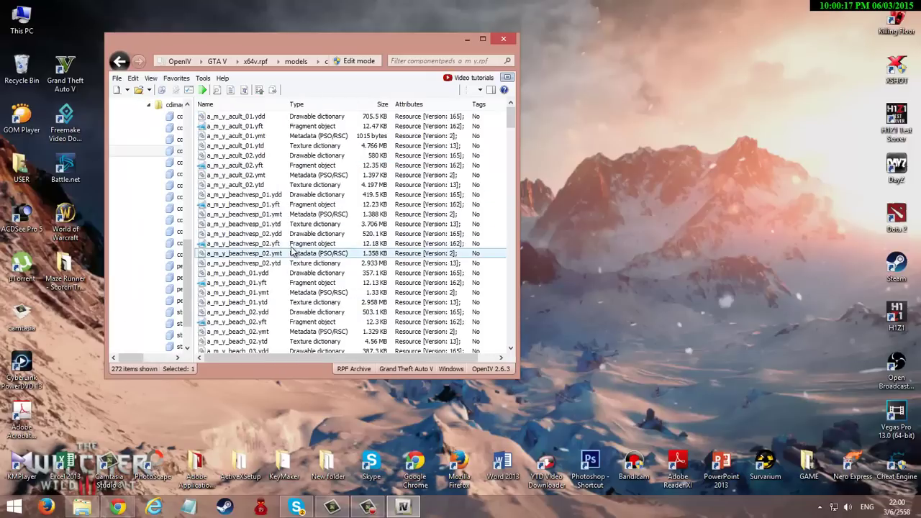
Place the mod gta v superman folder window beside OpenIV and select a_m_y_musclbeac_01.ytd inside 73fe3f-Superman Ped Model
left_click(81, 507)
left_click_drag(501, 96, 638, 88)
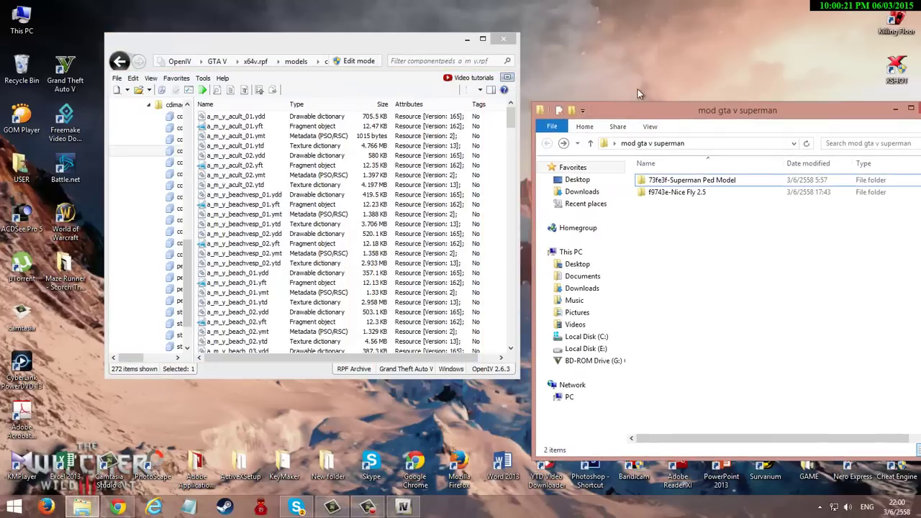
double_click(656, 181)
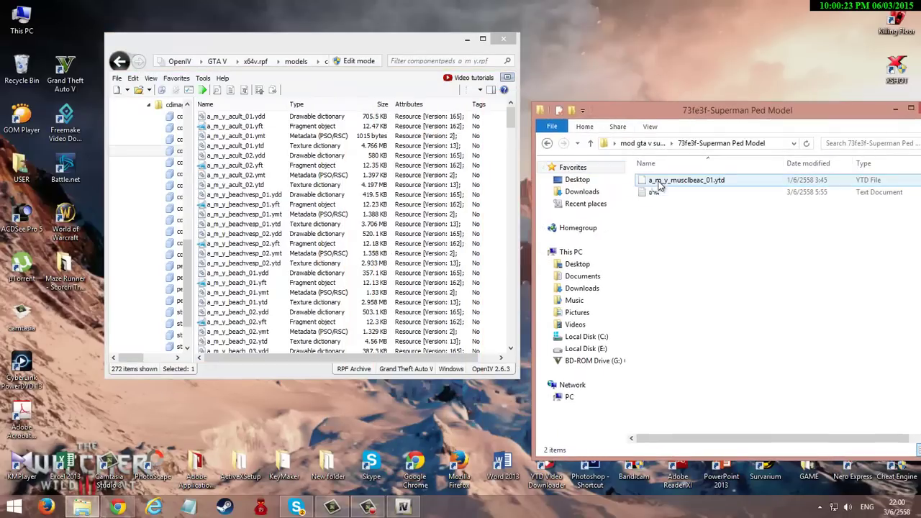
left_click(659, 182)
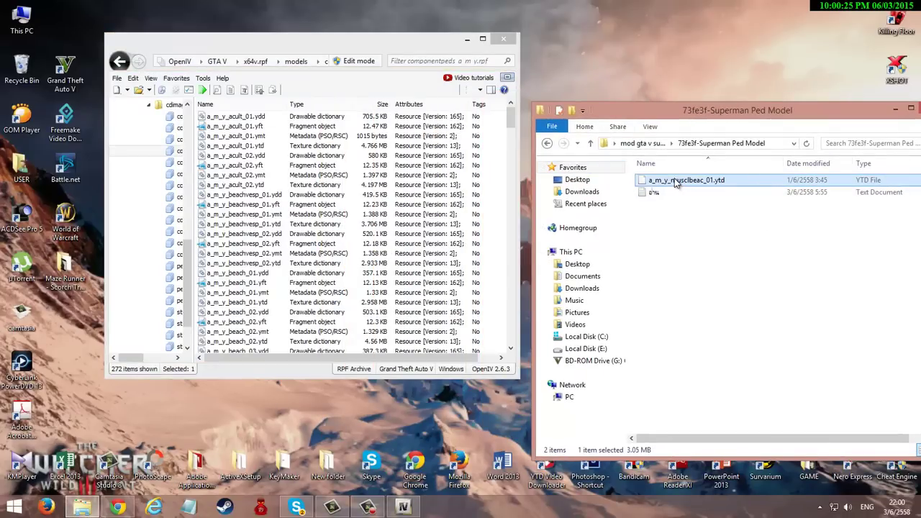
Enable edit mode for the componentpeds_a_m_y.rpf archive and pick a_m_y_musclbeac_01.ytd in the Superman Ped Model folder
left_click(349, 63)
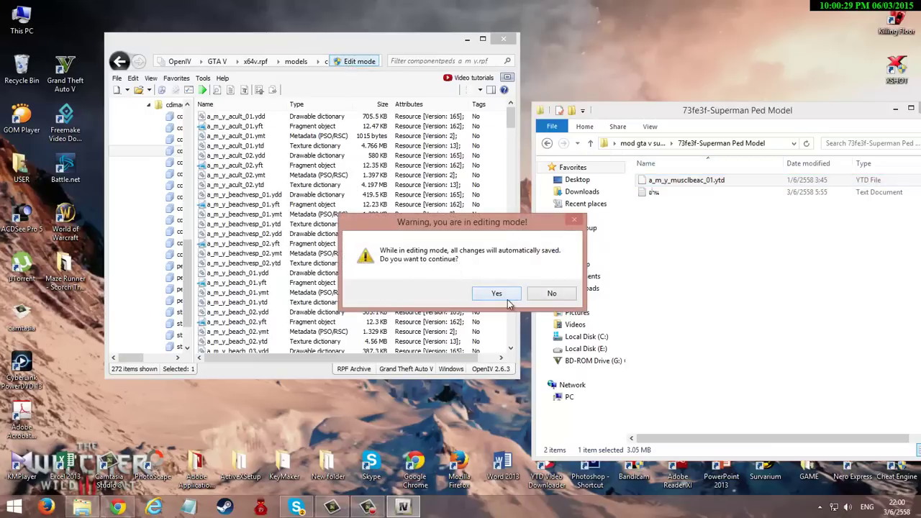
left_click(505, 299)
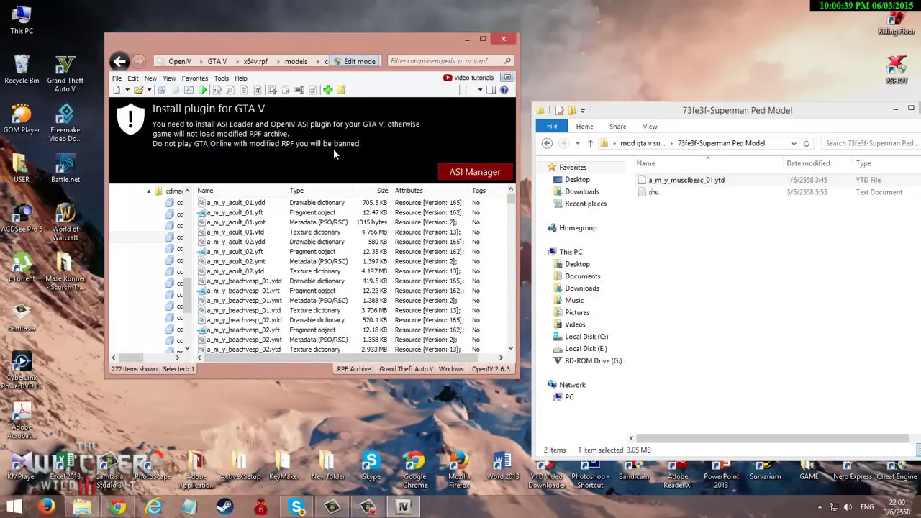
left_click(669, 184)
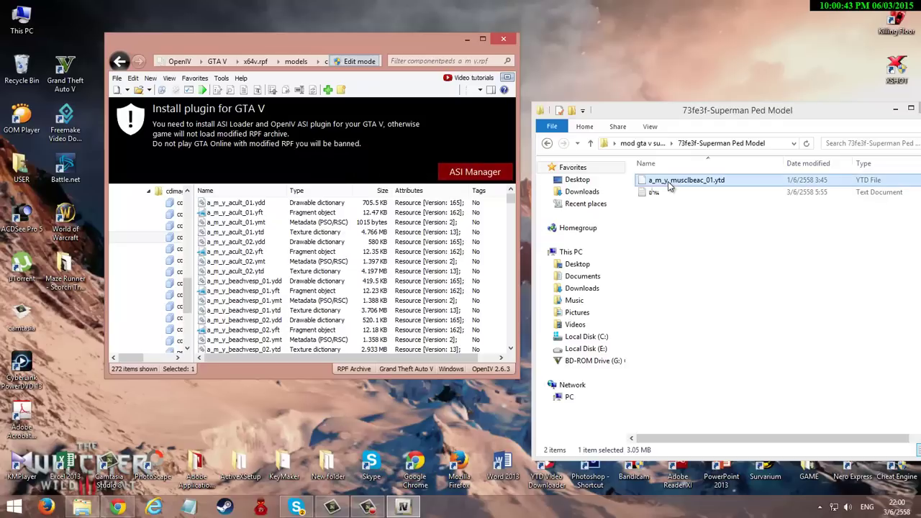
left_click(646, 249)
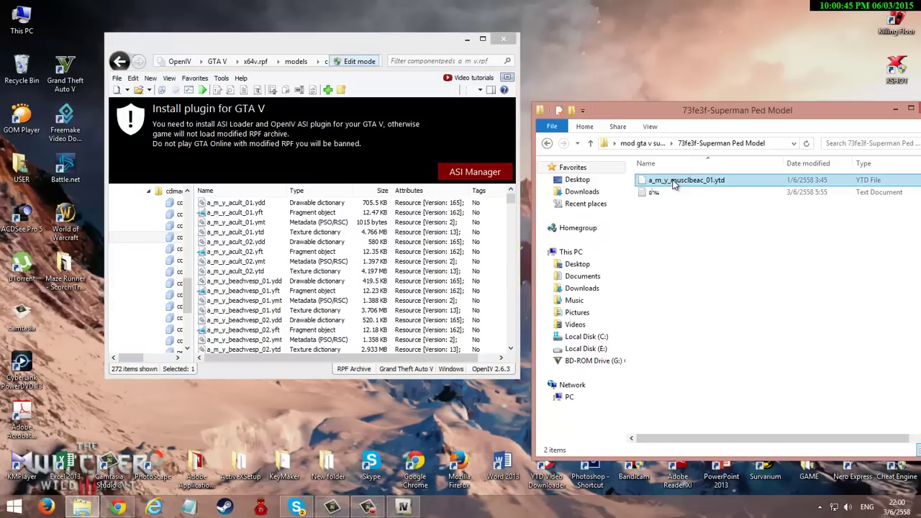
mouse_move(673, 184)
left_mouse_down()
mouse_move(590, 192)
mouse_move(358, 302)
mouse_move(702, 182)
mouse_move(655, 180)
mouse_move(488, 241)
mouse_move(691, 202)
mouse_move(685, 180)
mouse_move(678, 183)
left_mouse_up()
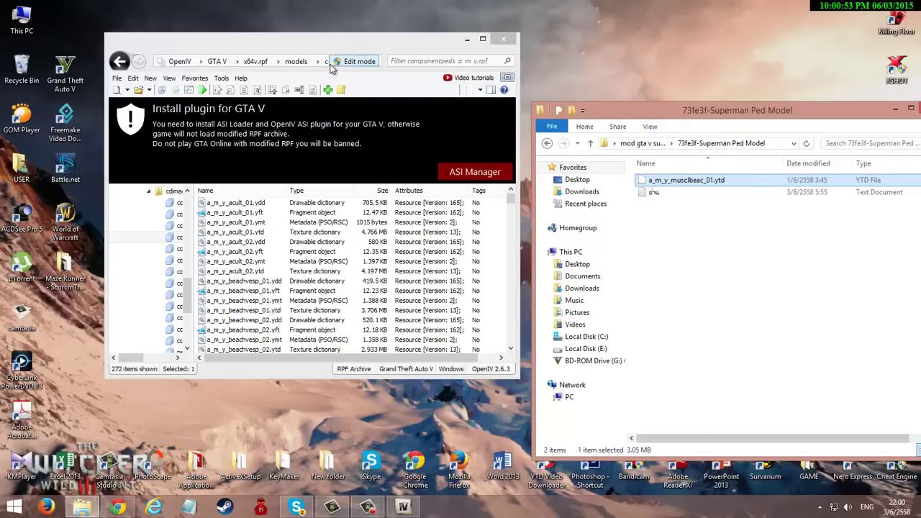
Turn off edit mode and close OpenIV, leaving the Superman Ped Model folder window open
left_click(358, 62)
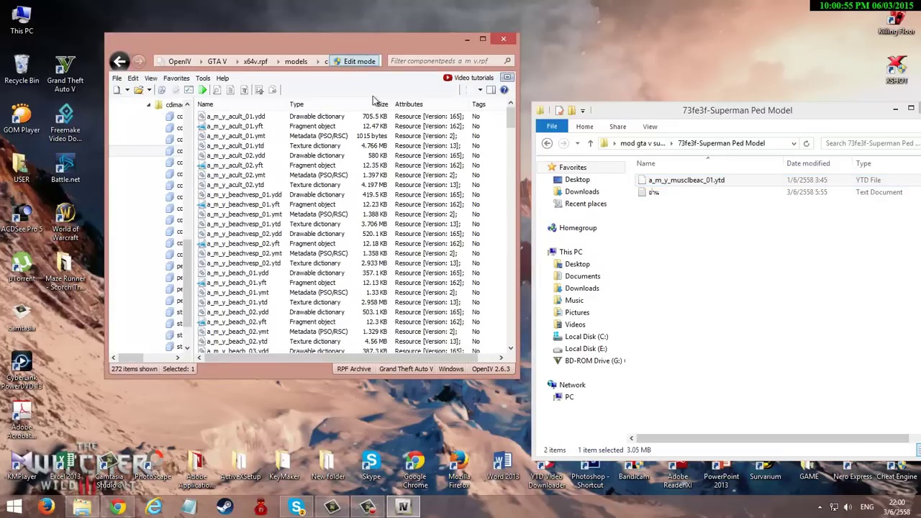
left_click(505, 38)
mouse_move(635, 113)
left_mouse_down()
mouse_move(599, 113)
mouse_move(641, 109)
left_mouse_up()
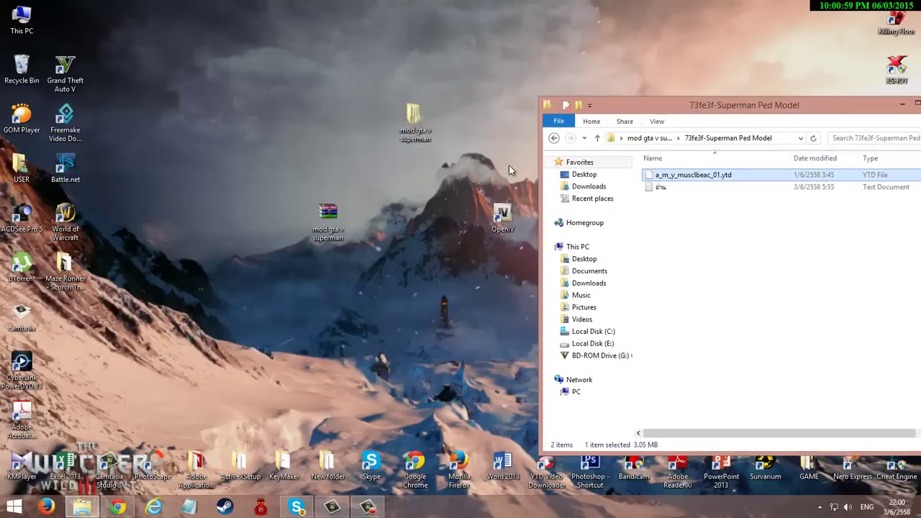
Line up the OpenIV shortcut and the mod gta v superman folder above the mod archive on the desktop
left_click_drag(495, 215, 320, 162)
left_click(401, 133)
left_click_drag(403, 133, 314, 133)
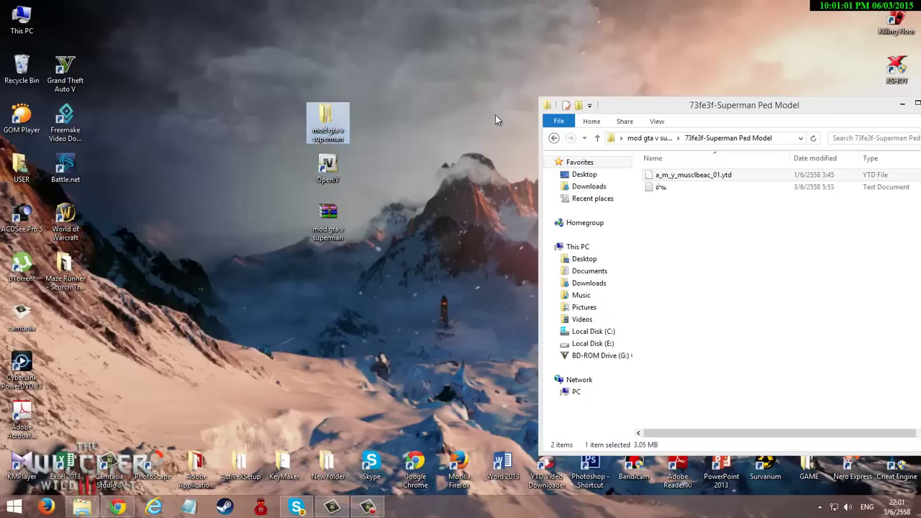
Go back to the mod gta v superman folder in the file window and move the OpenIV desktop shortcut beside This PC
left_click_drag(605, 108, 479, 89)
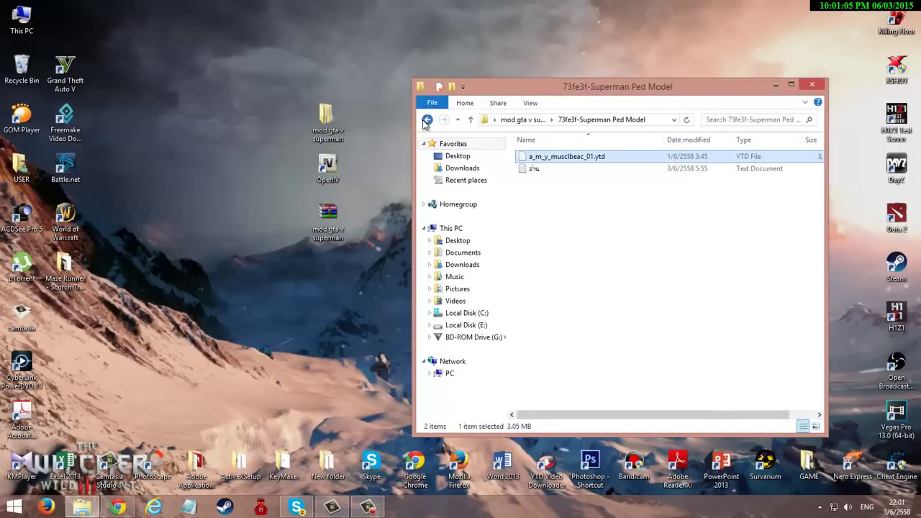
left_click(427, 120)
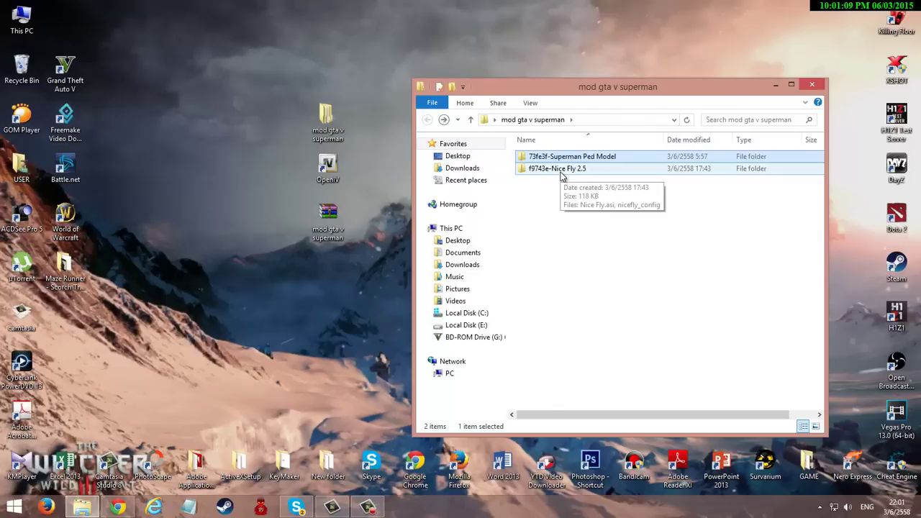
left_click_drag(333, 169, 79, 32)
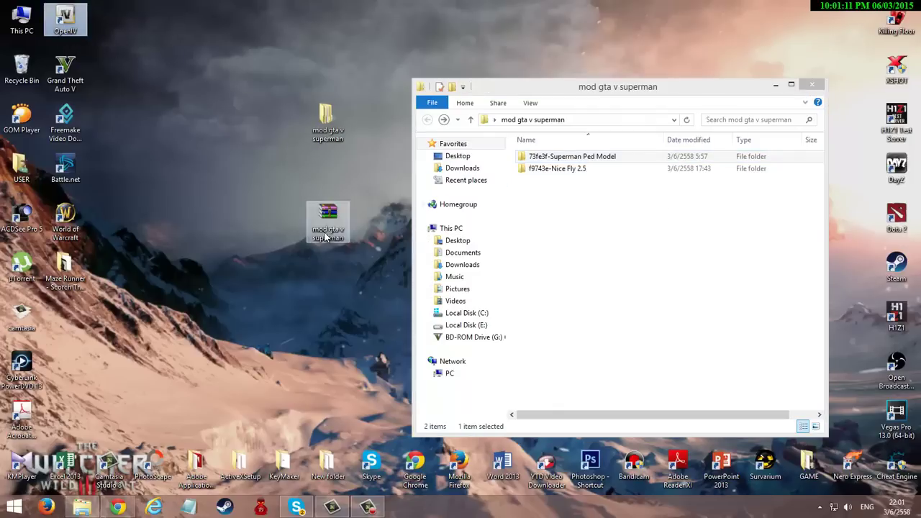
Line up the mod archive and the mod gta v superman folder below Maze Runner on the desktop, and open the f9743e-Nice Fly 2.5 folder
left_click_drag(328, 216, 62, 343)
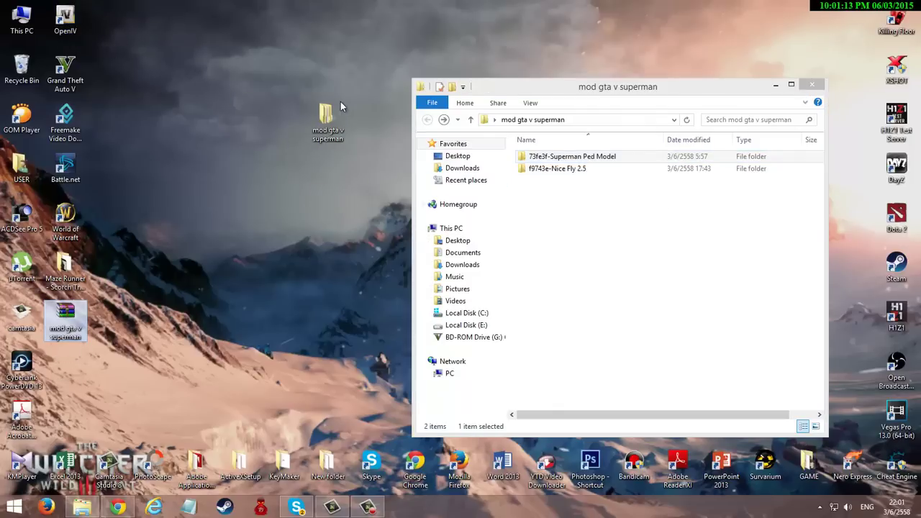
left_click_drag(327, 119, 65, 367)
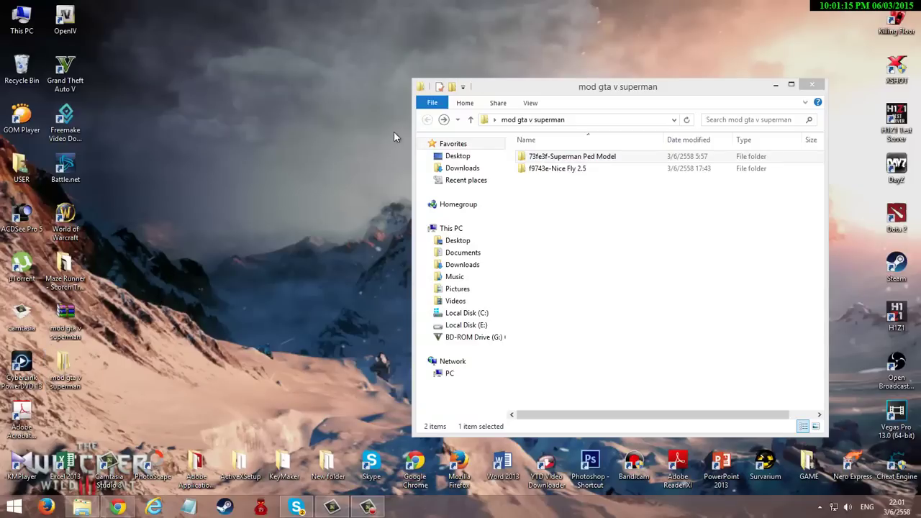
left_click(575, 171)
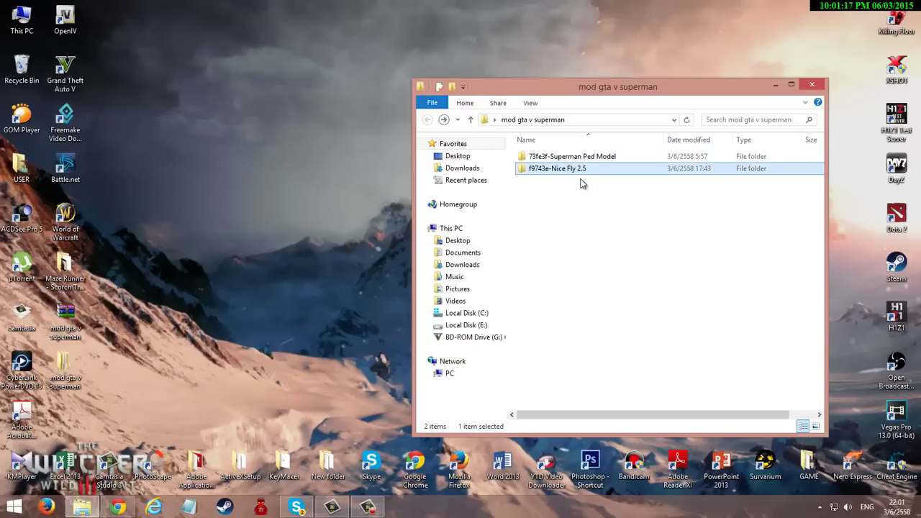
double_click(581, 171)
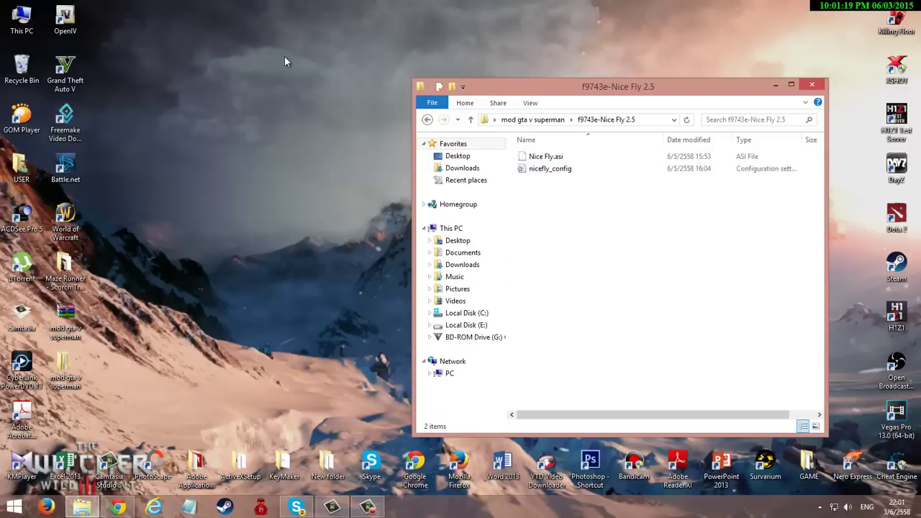
Open the file location of the Grand Theft Auto V shortcut and place that window beside the Nice Fly 2.5 window
left_click(78, 74)
right_click(76, 77)
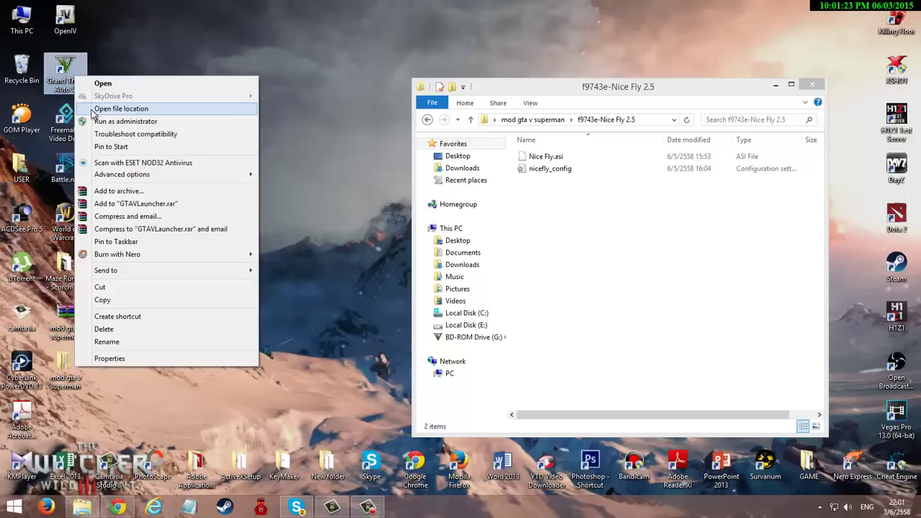
left_click(92, 111)
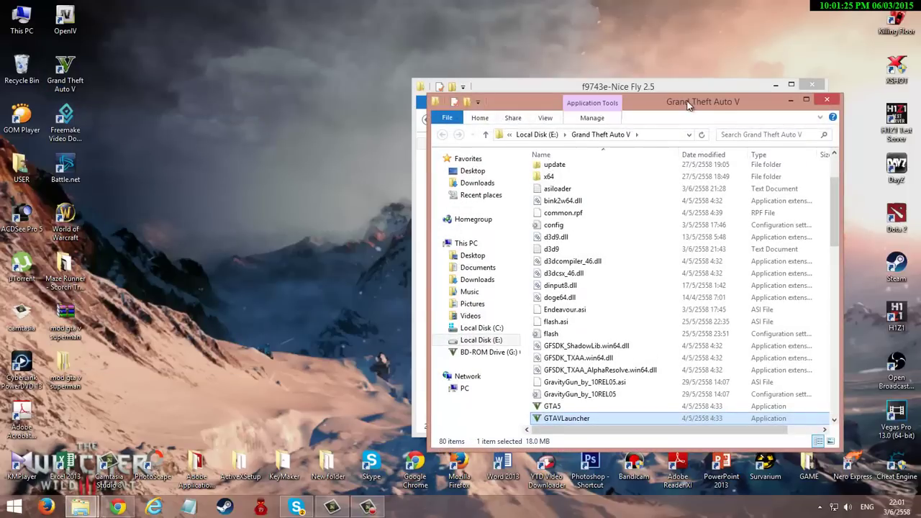
left_click_drag(594, 89, 666, 103)
left_click_drag(437, 115, 385, 95)
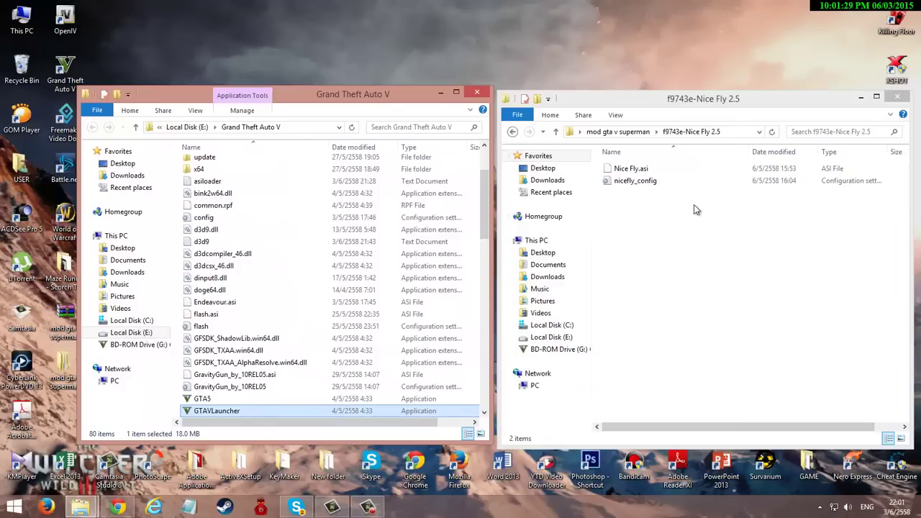
Select Nice Fly.asi and nicefly_config in the Nice Fly 2.5 folder to point them out alongside the Grand Theft Auto V folder
left_click_drag(654, 227, 648, 160)
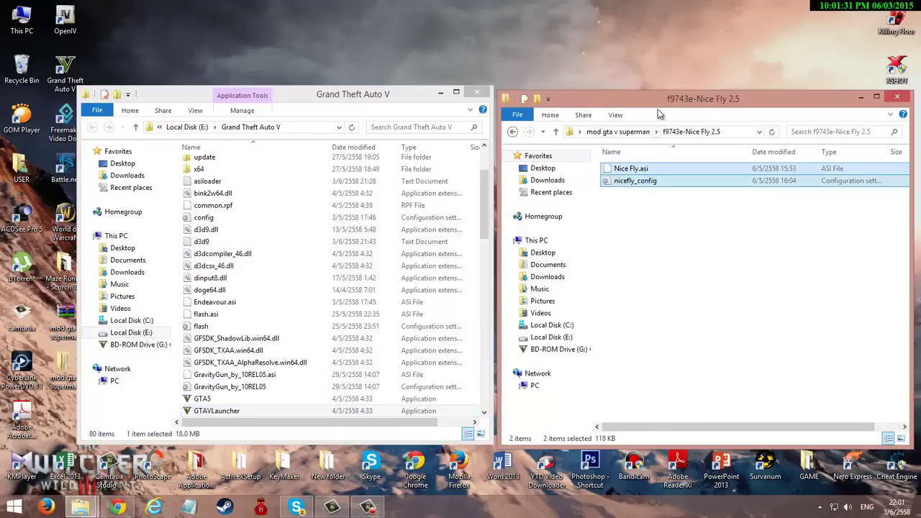
left_click_drag(658, 115, 699, 119)
left_click_drag(647, 183, 761, 192)
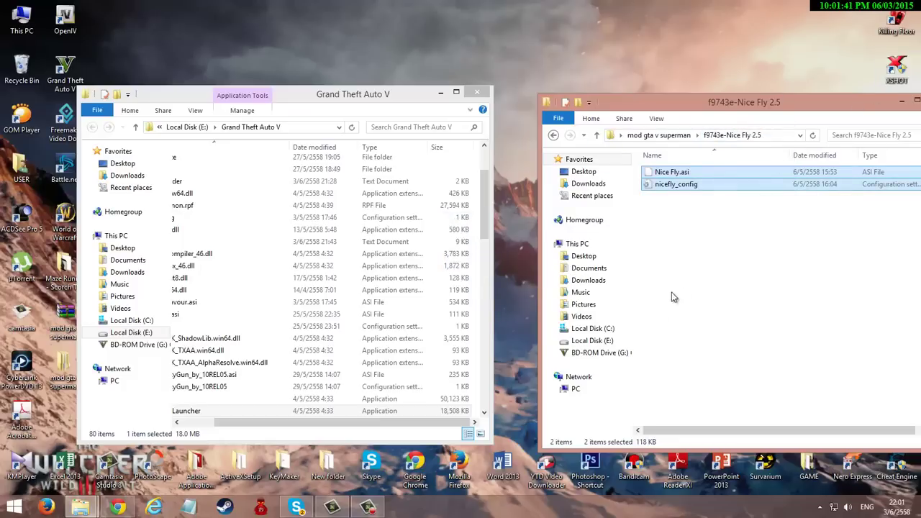
left_click_drag(376, 423, 338, 423)
left_click_drag(782, 261, 707, 200)
left_click_drag(694, 102, 570, 103)
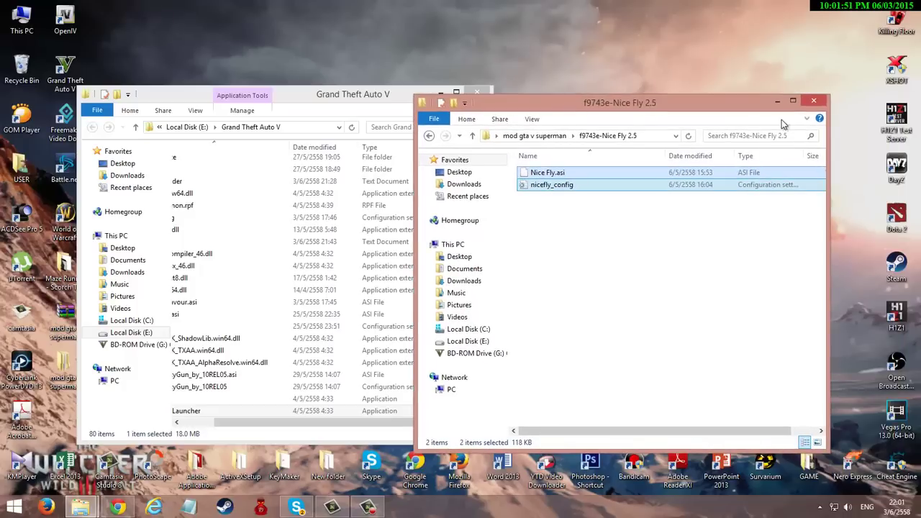
Close the Nice Fly 2.5 and Grand Theft Auto V folder windows
left_click(813, 100)
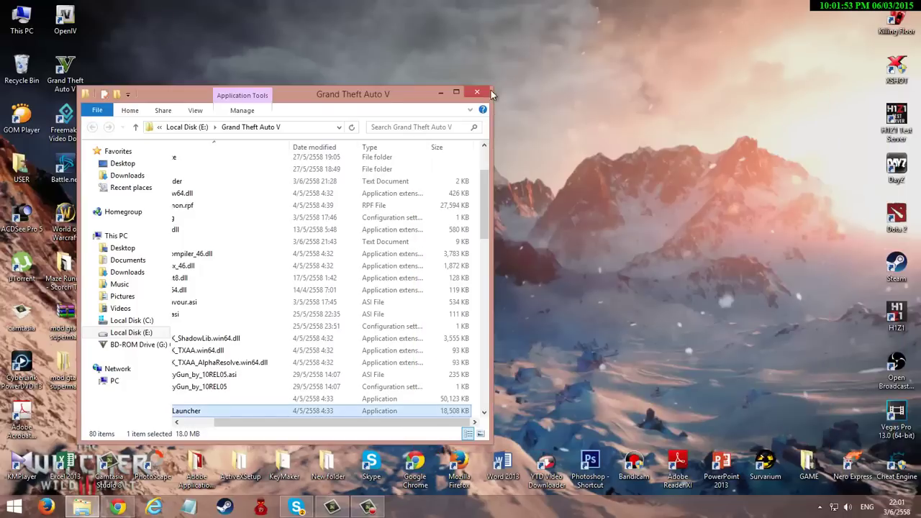
left_click_drag(372, 94, 426, 96)
left_click(528, 95)
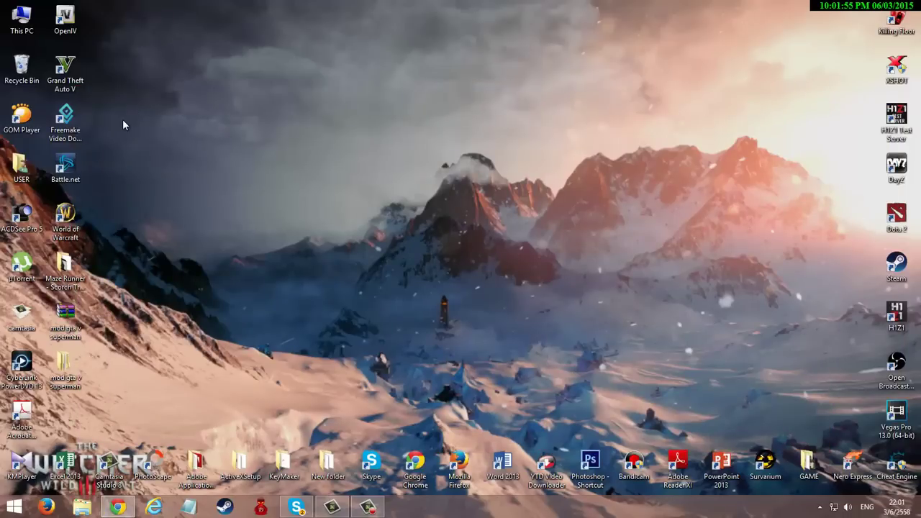
Move the Grand Theft Auto V shortcut to the middle of the desktop, launch the game from it and shift its window slightly upward
left_click_drag(59, 86, 321, 137)
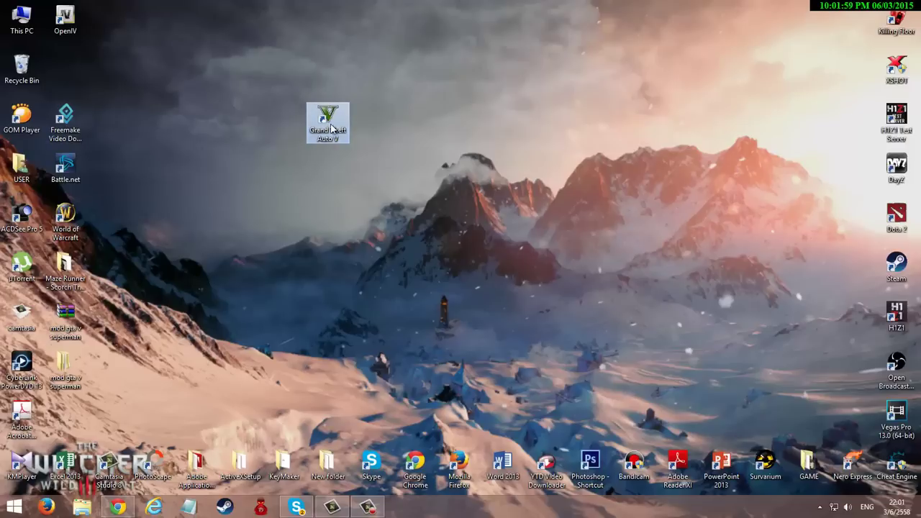
left_click_drag(331, 128, 418, 178)
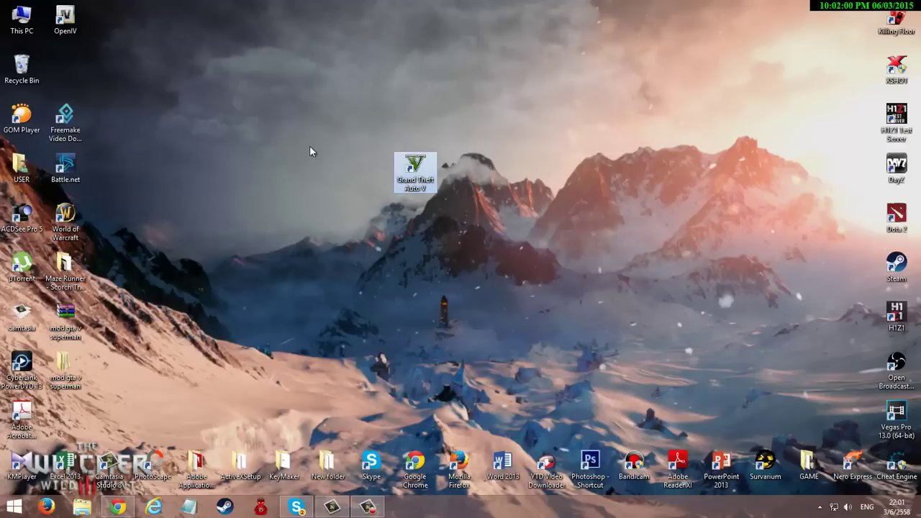
left_click(433, 237)
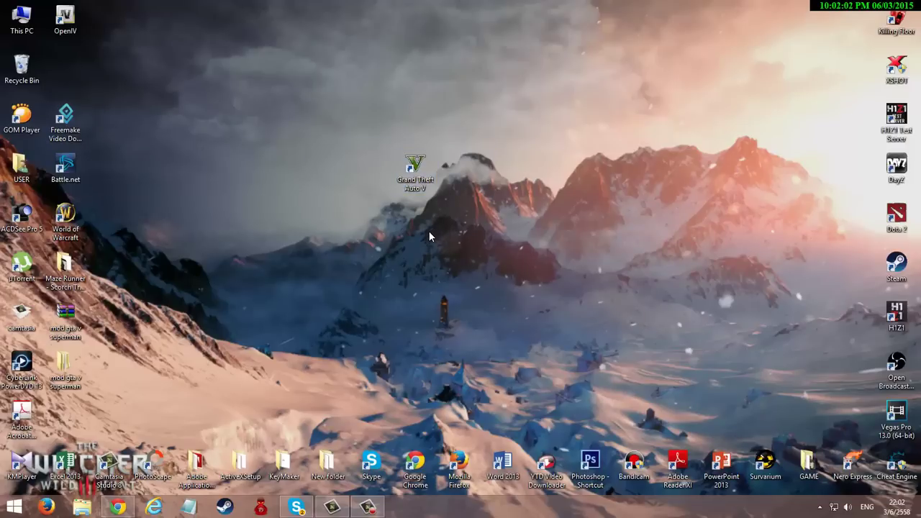
left_click(417, 188)
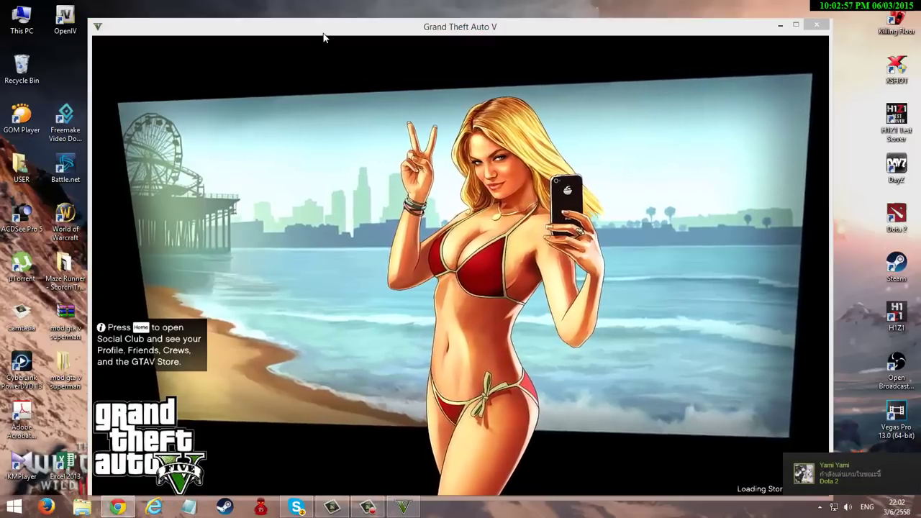
left_click_drag(323, 33, 325, 23)
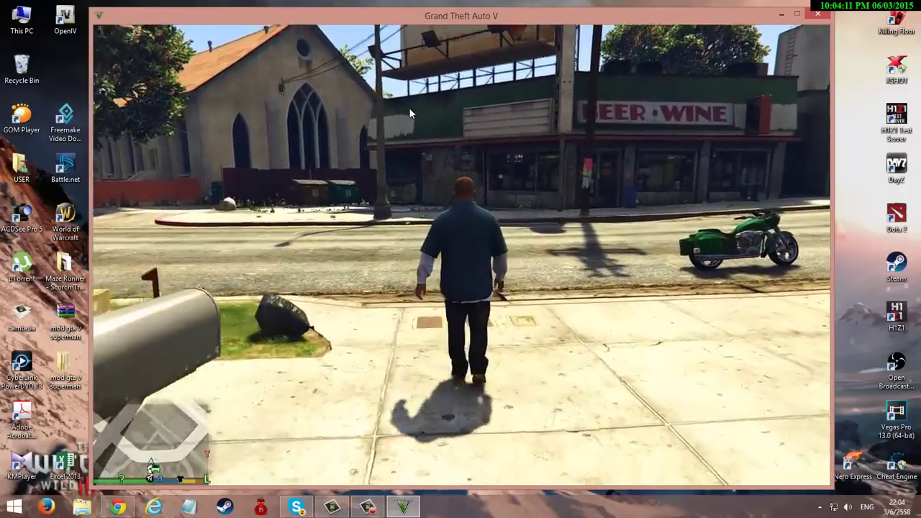
Walk Franklin around the street near the green motorcycle and look briefly at the interaction menu and the pause map
key("w")
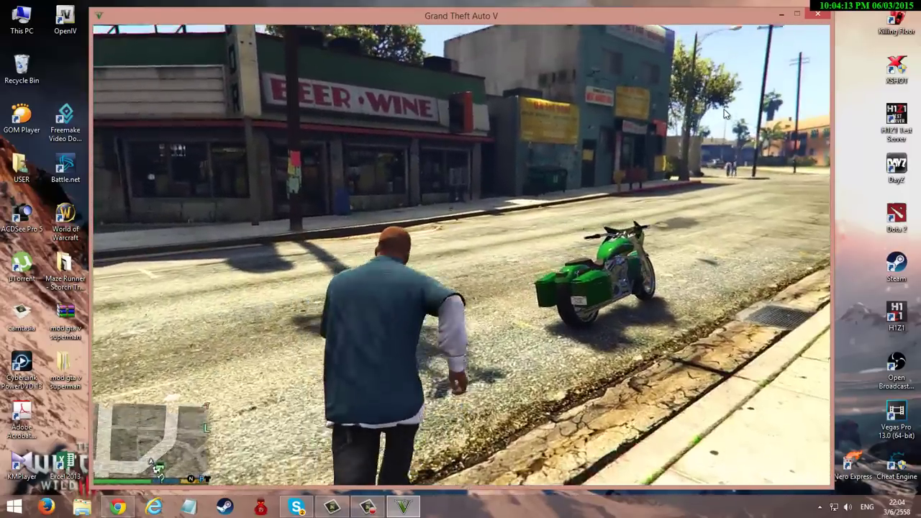
key("s")
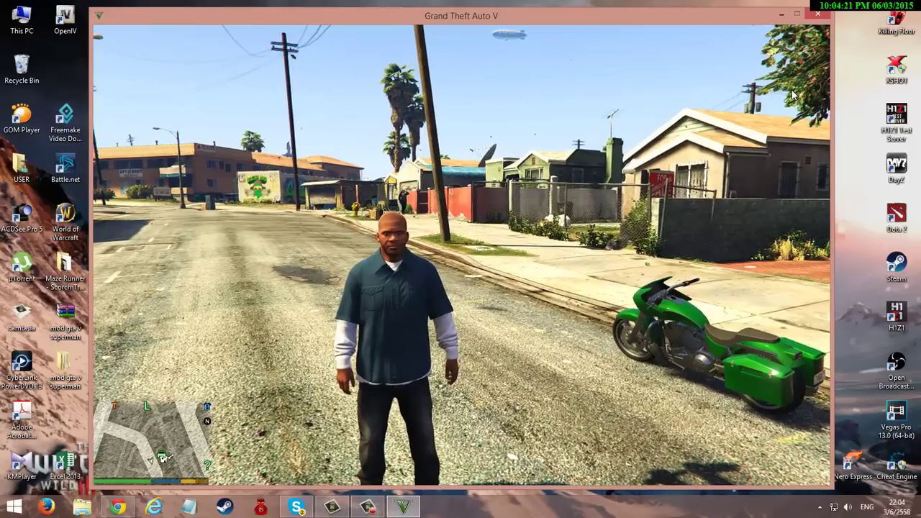
key("m")
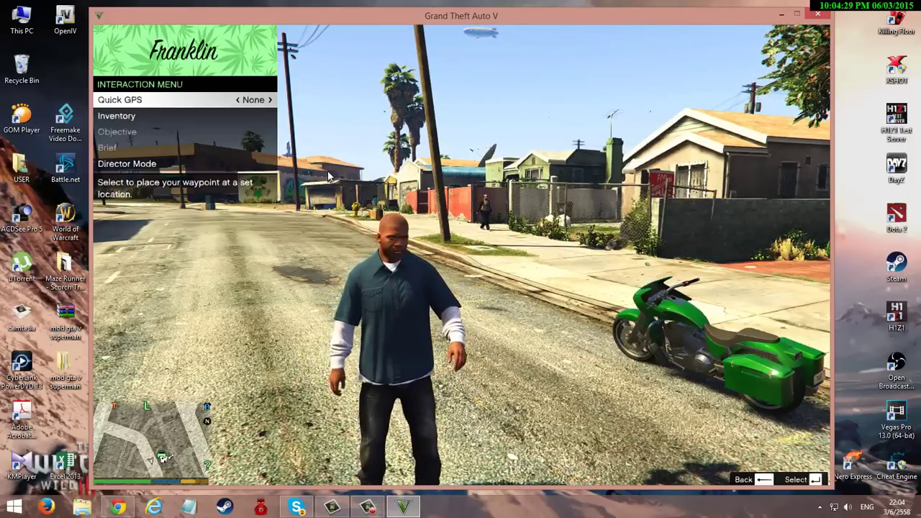
key("m")
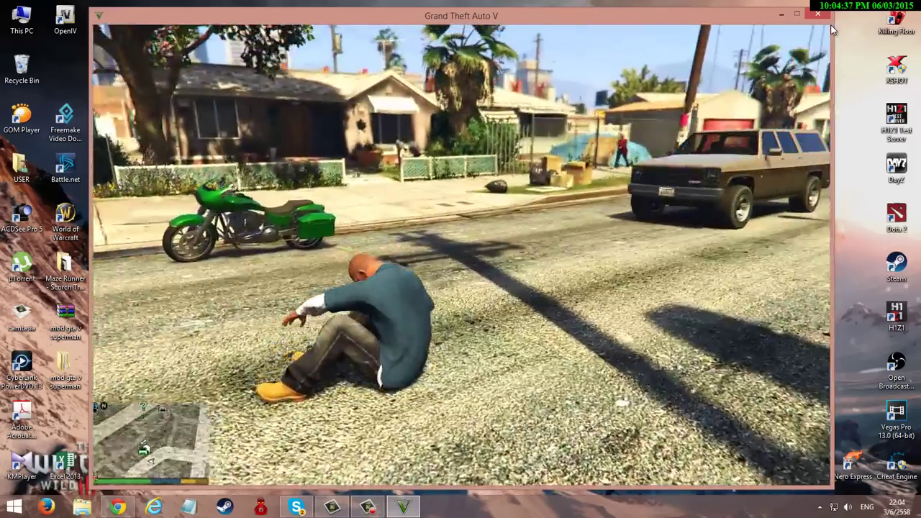
key("w")
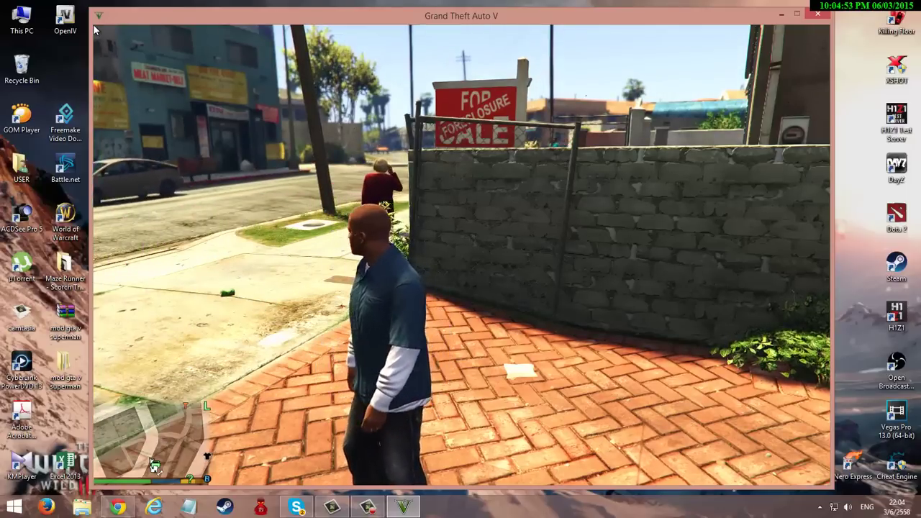
key("Escape")
key("Escape")
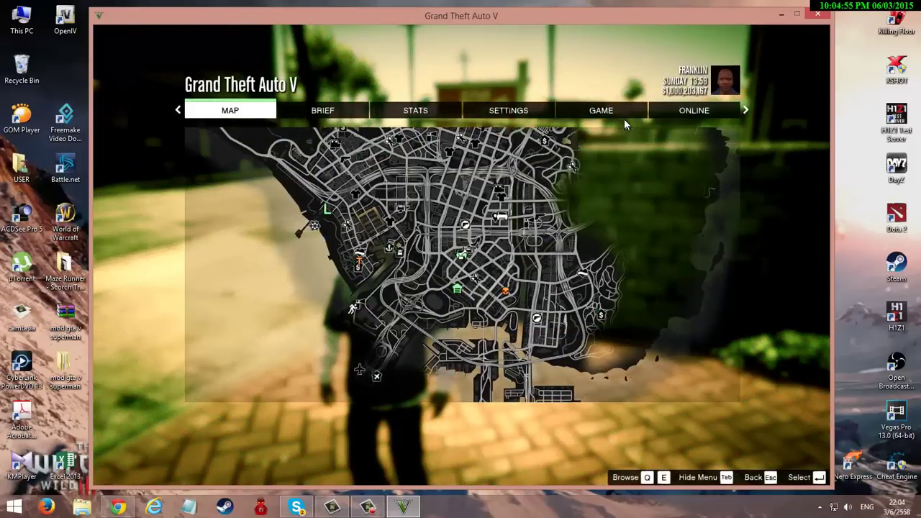
key("Escape")
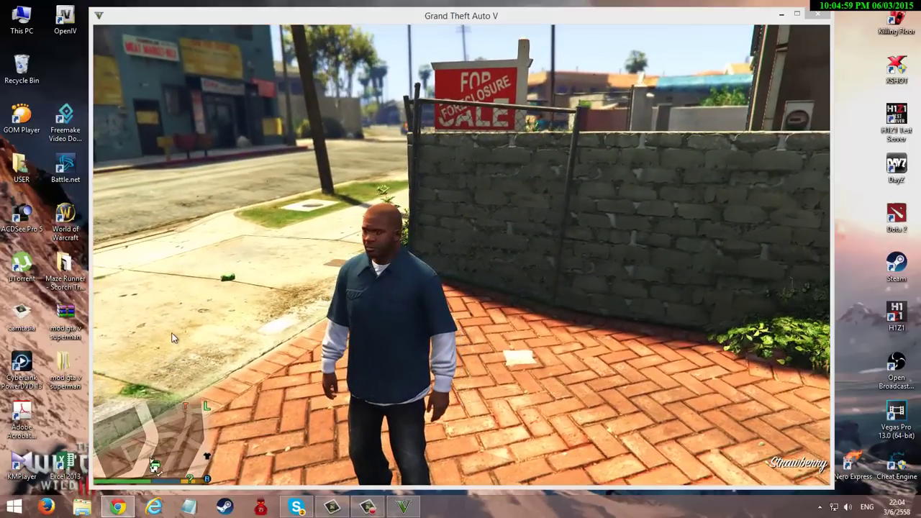
Switch to Internet Explorer and go to youtube.com
left_click(154, 507)
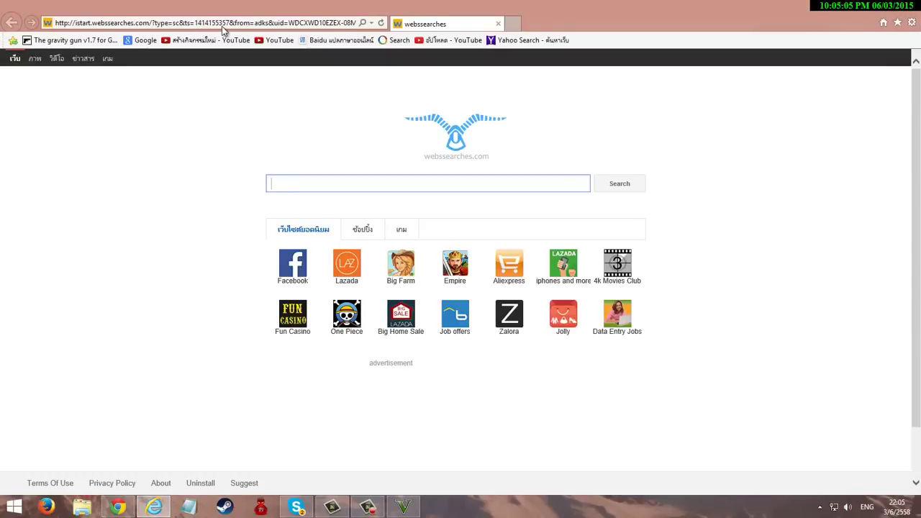
left_click(221, 24)
triple_click(223, 24)
type("youtube.com")
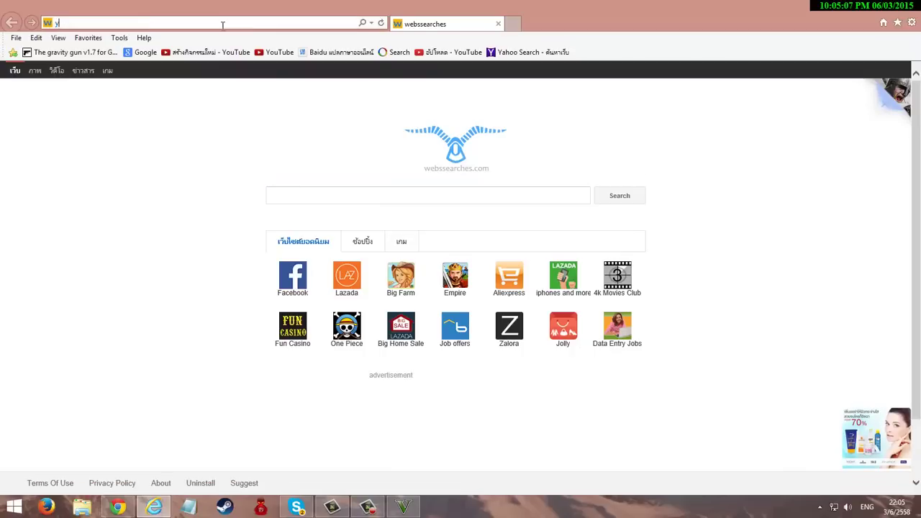
key("Return")
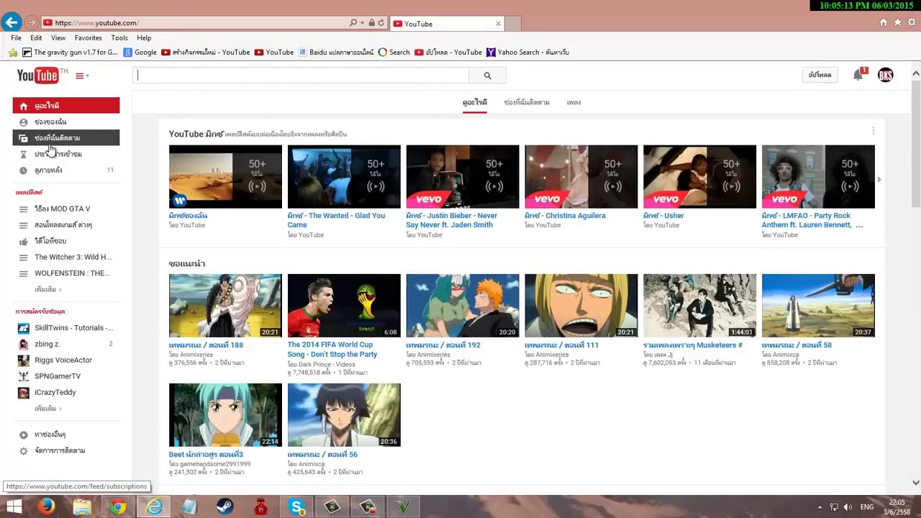
Open the newest YouTube notification to read the comment left on the GTA V mod video
left_click(860, 81)
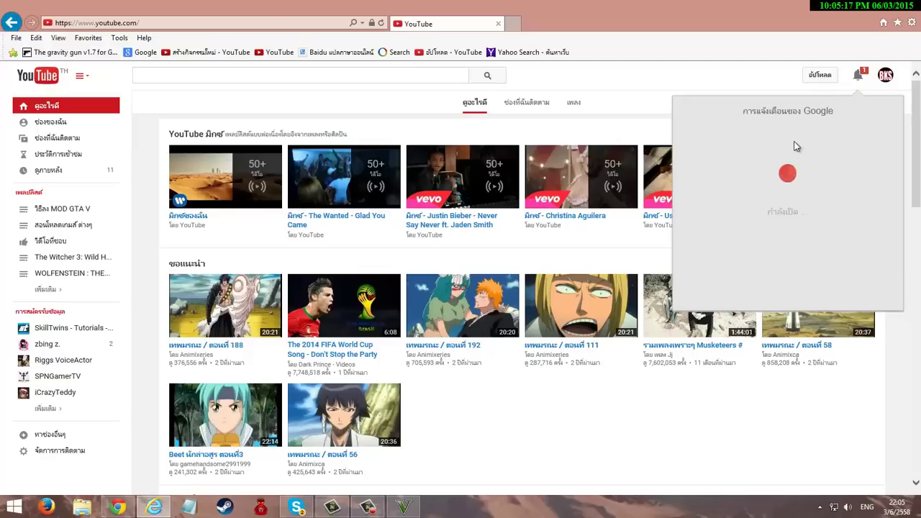
left_click(763, 151)
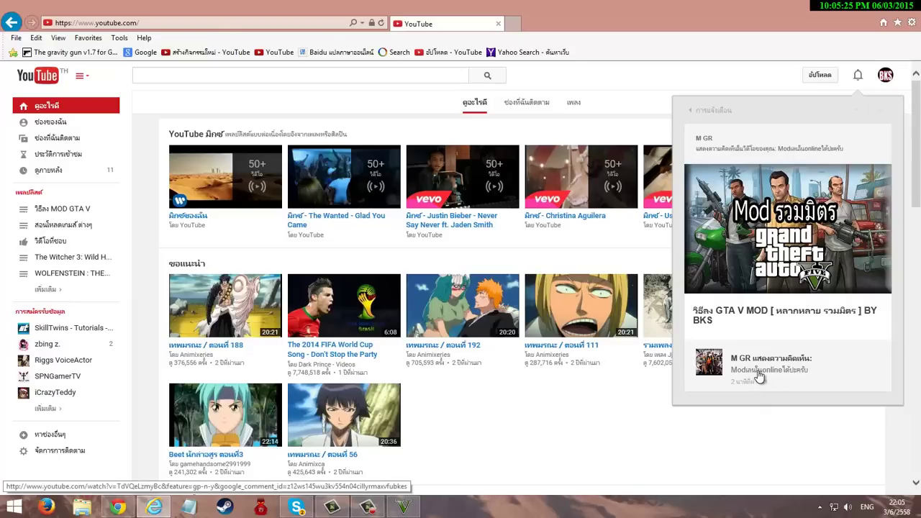
Go to your own YouTube channel and open the GTA V MOD [ The Flash ] video from the uploads
left_click(21, 137)
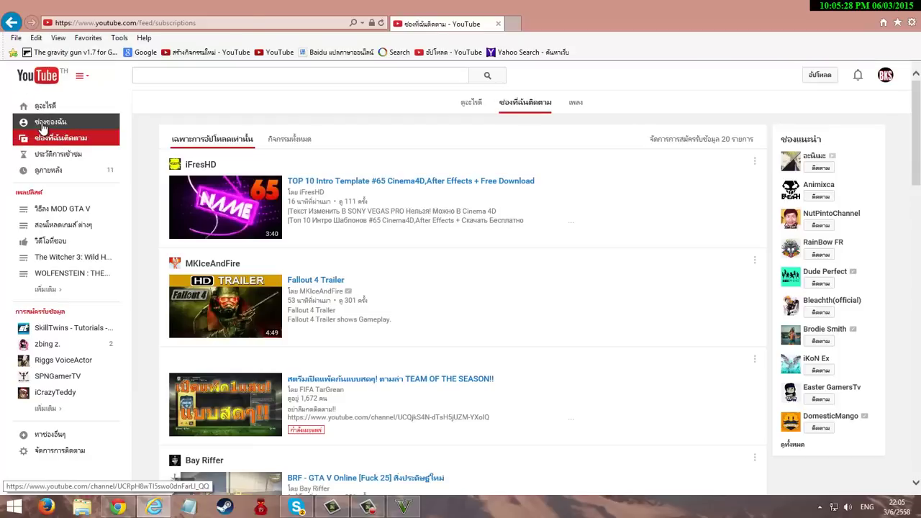
left_click(45, 123)
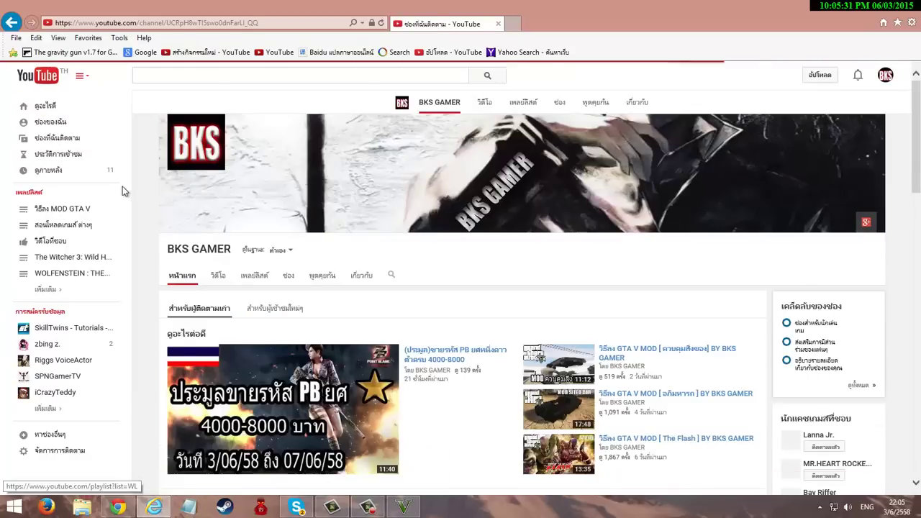
scroll(292, 210, "down", 3)
scroll(292, 210, "down", 2)
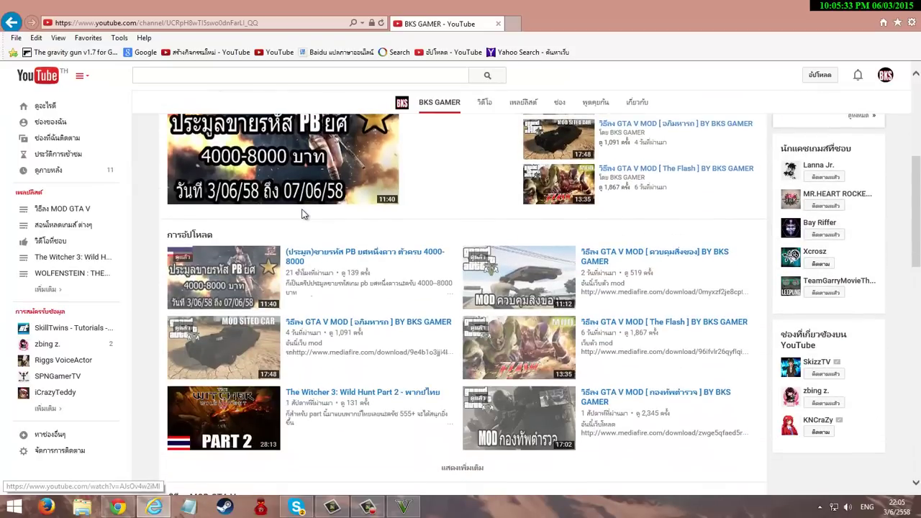
left_click(496, 353)
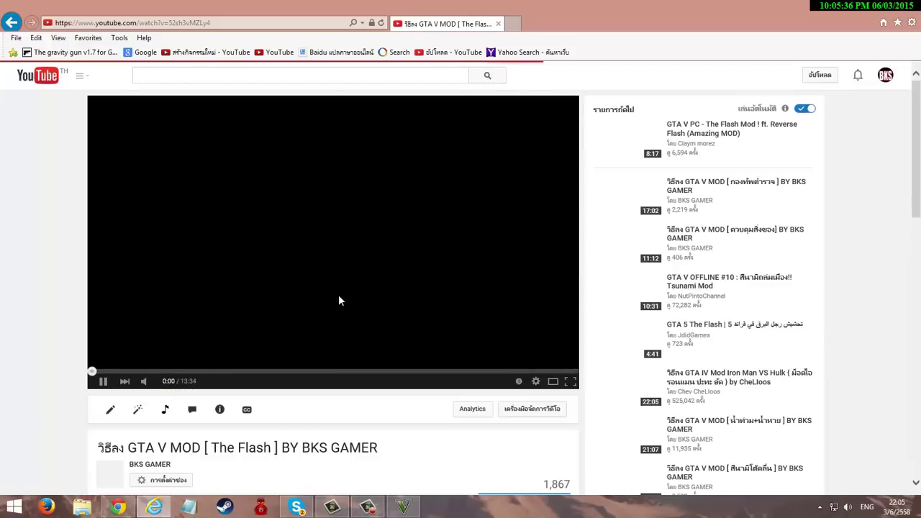
Pause The Flash mod video and expand its description to show the mod and OpenIV download links
left_click(338, 295)
scroll(338, 294, "down", 3)
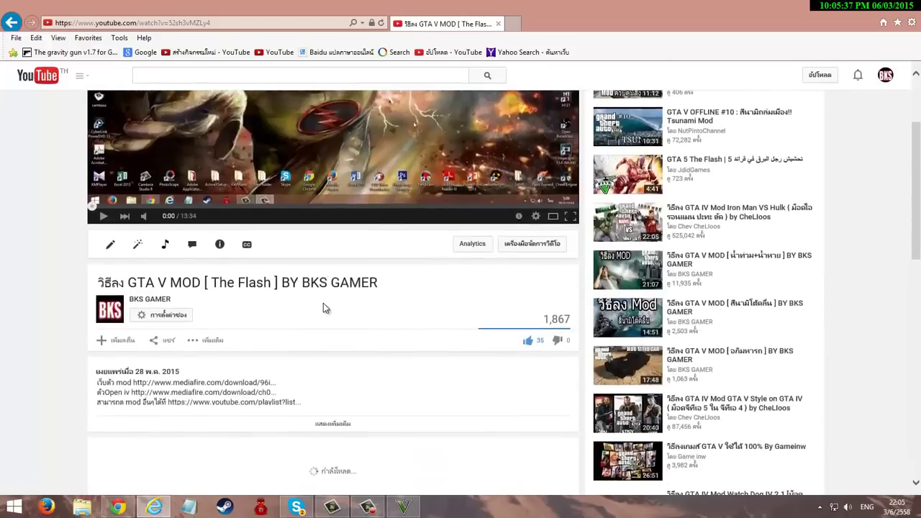
left_click(295, 333)
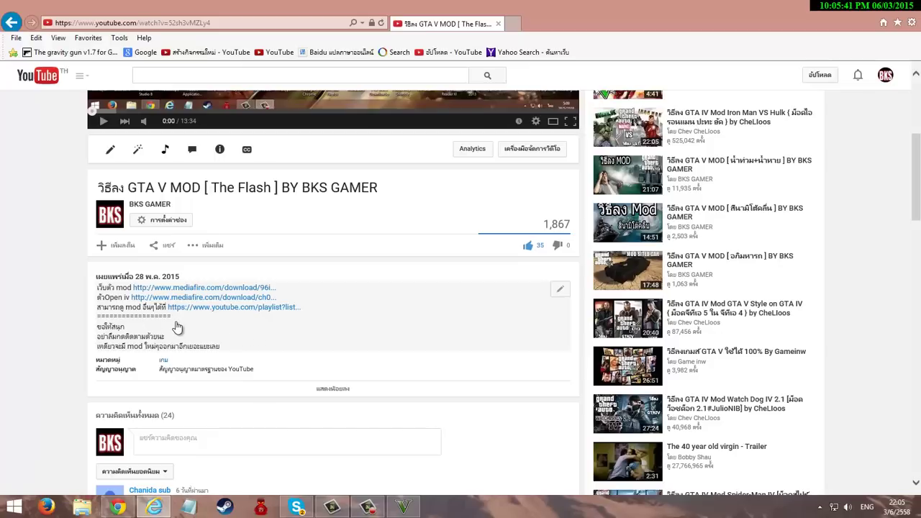
Skim The Flash mod video and pause it at 4:19, where the mod The Flash folder sits beside OpenIV
scroll(164, 328, "up", 3)
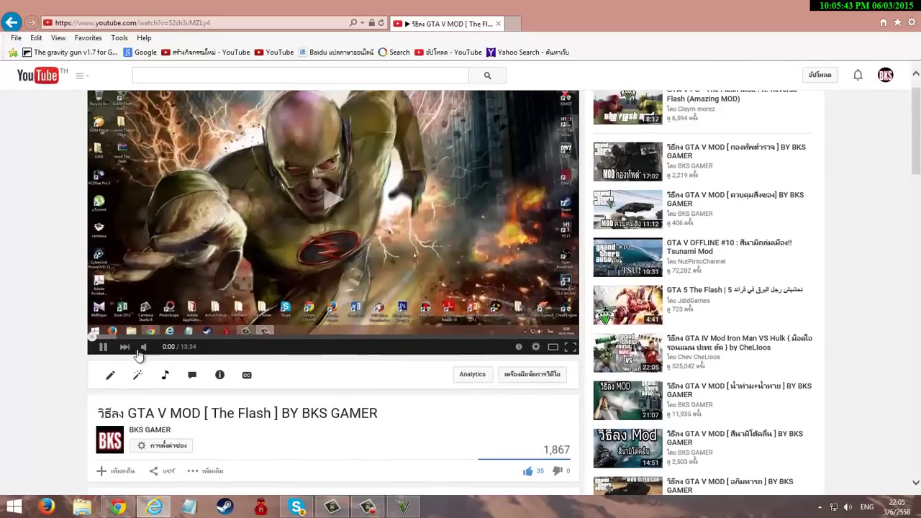
left_click(258, 338)
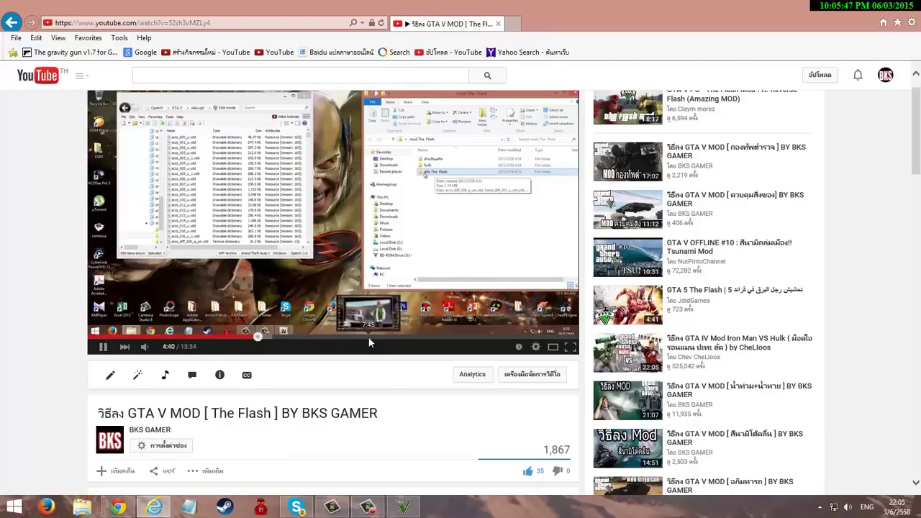
left_click(368, 341)
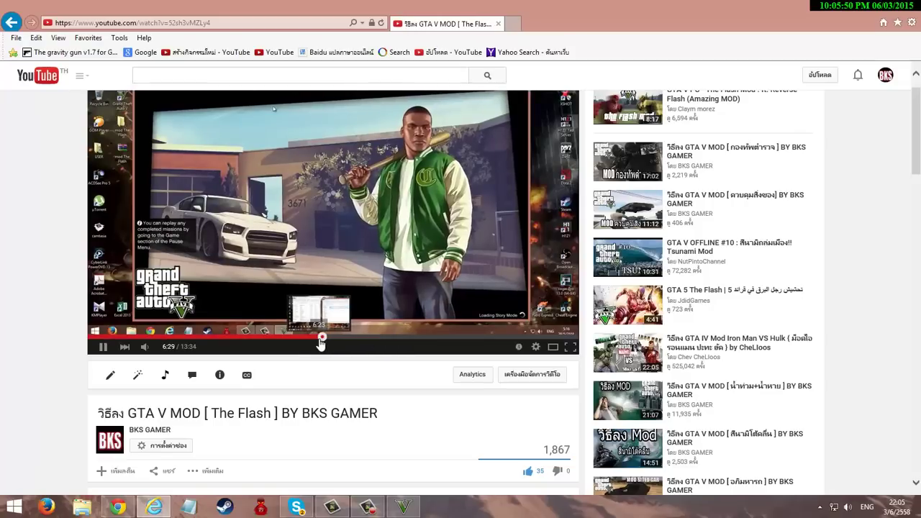
left_click(303, 337)
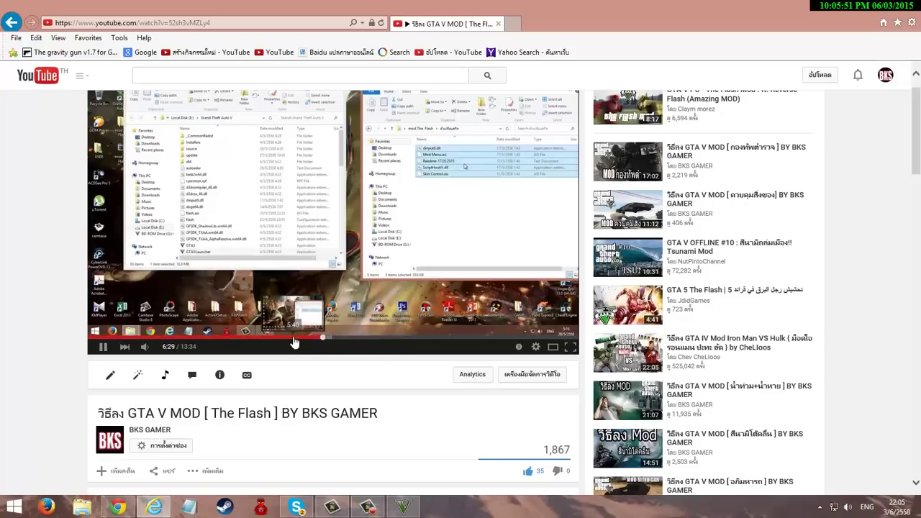
left_click(294, 340)
left_click(263, 336)
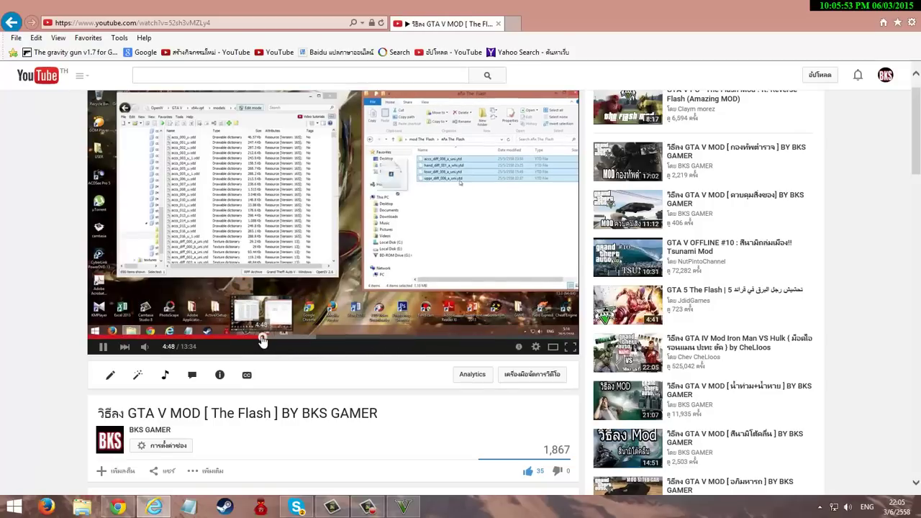
left_click(243, 336)
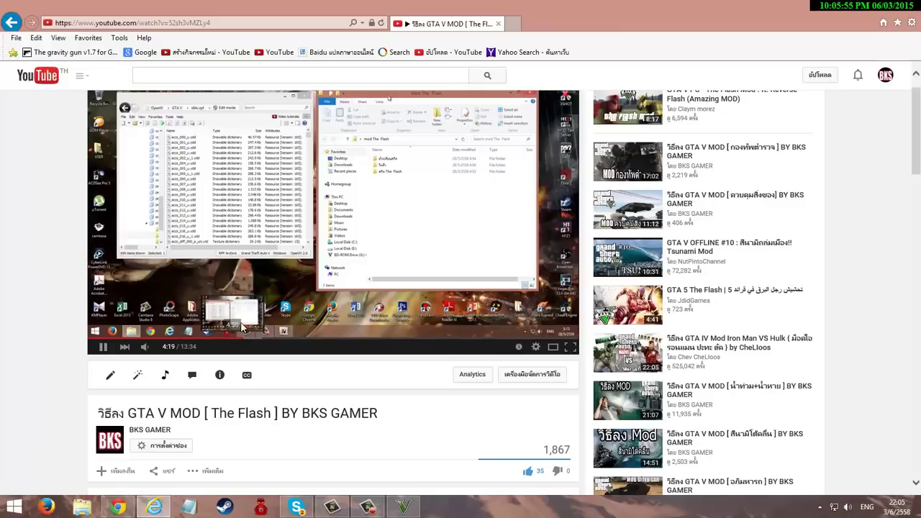
left_click(259, 279)
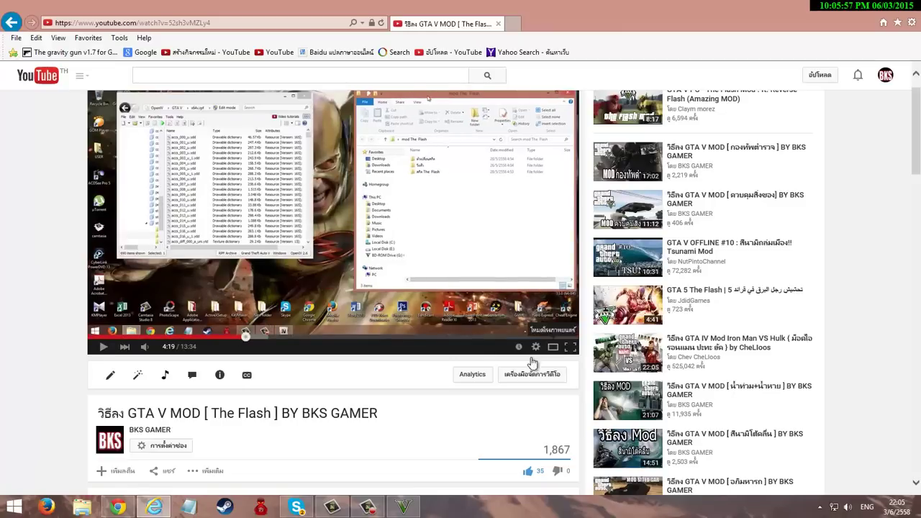
left_click(573, 350)
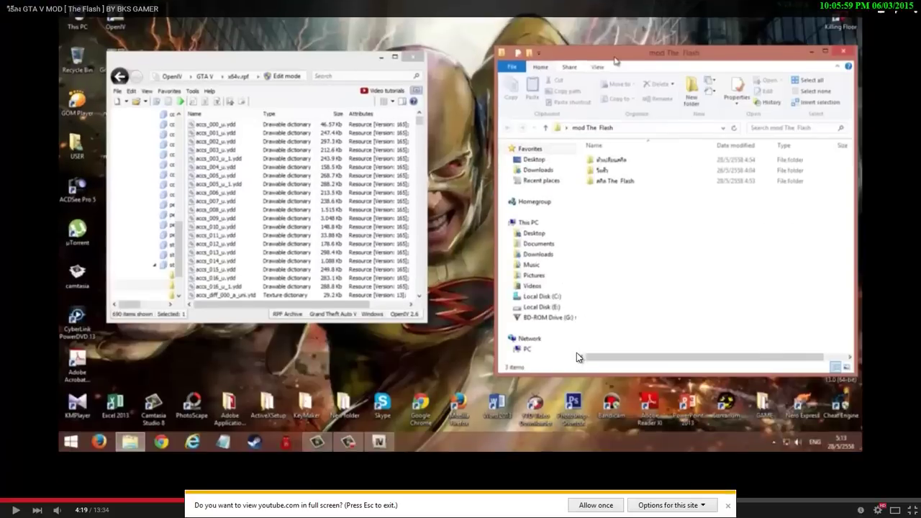
key("Escape")
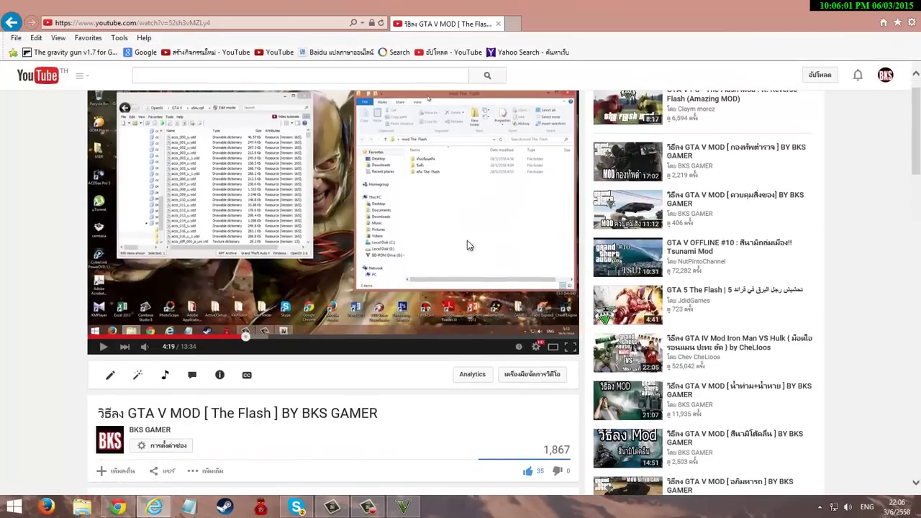
left_click(372, 506)
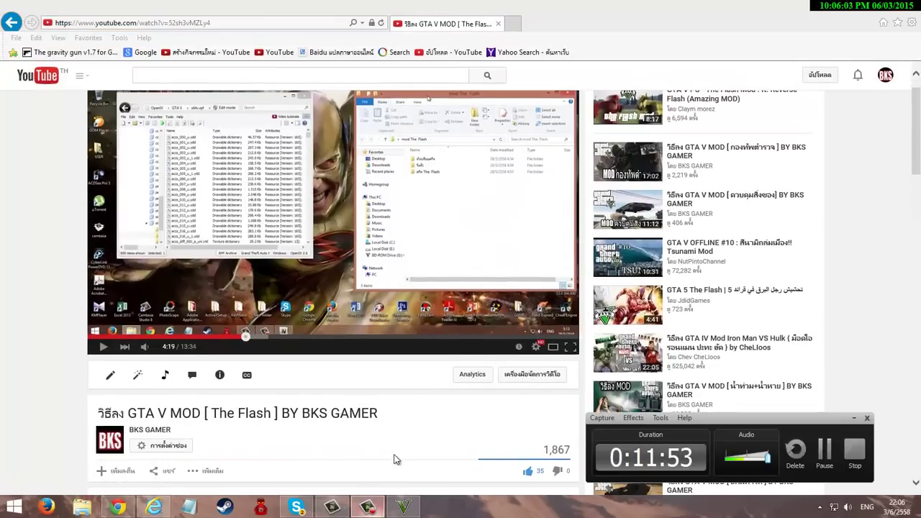
left_click(853, 417)
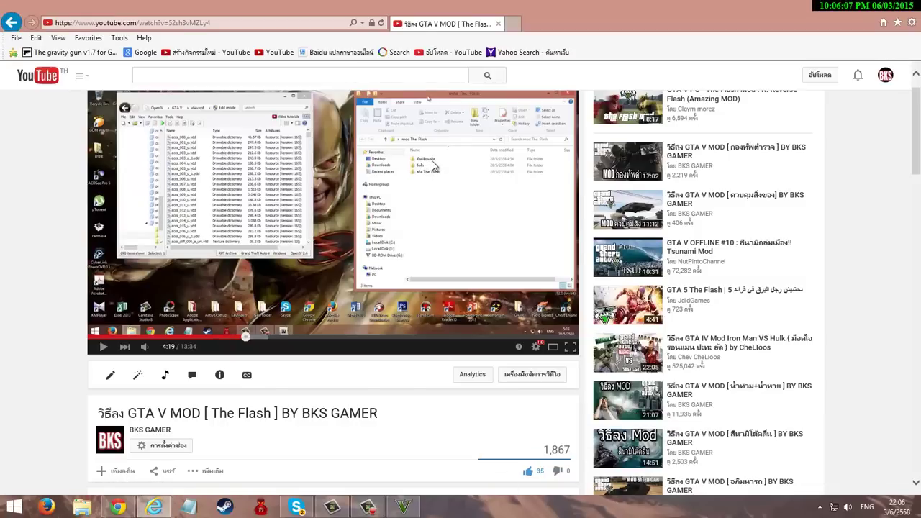
Review the description's mod download link and skip through the video's file-copying part to the Skin Control menu at 9:30
scroll(372, 201, "down", 3)
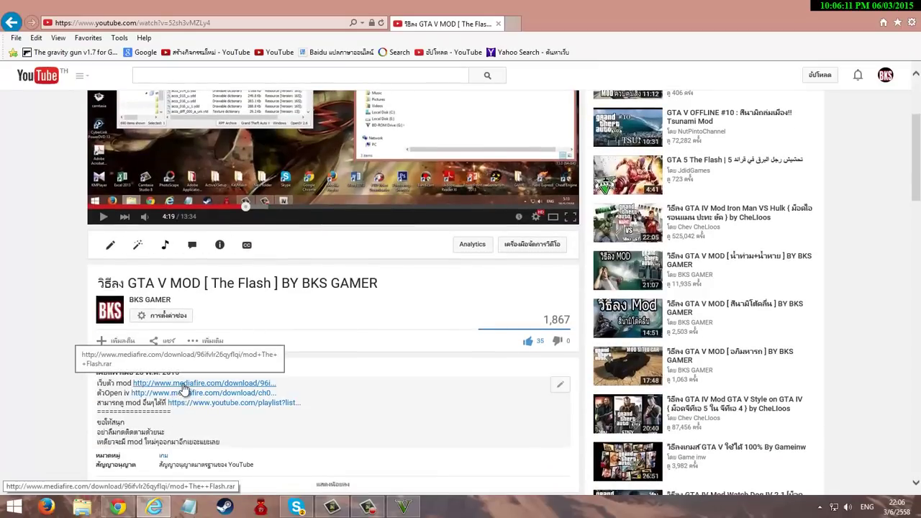
scroll(205, 353, "up", 4)
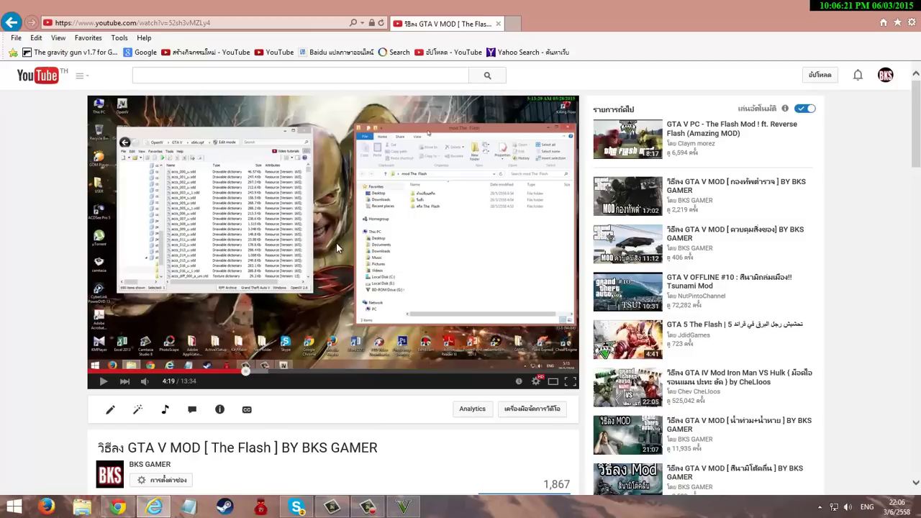
left_click(259, 373)
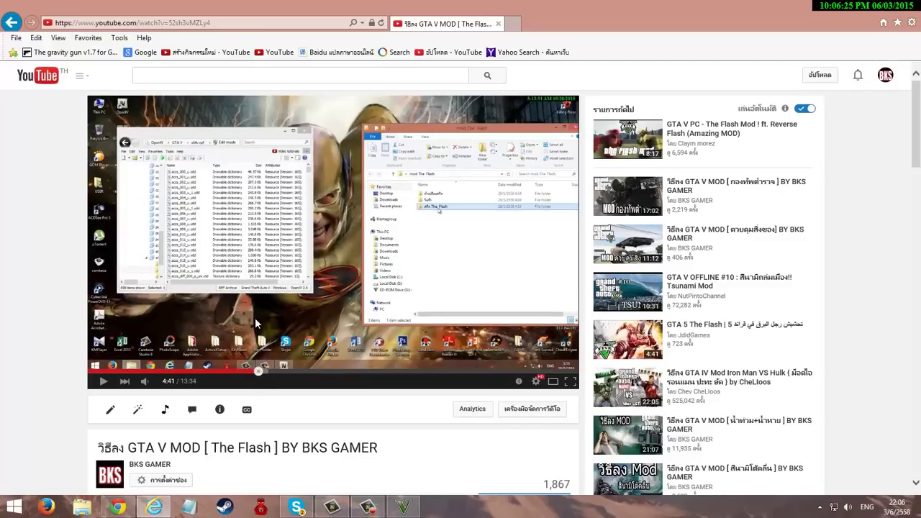
left_click(261, 338)
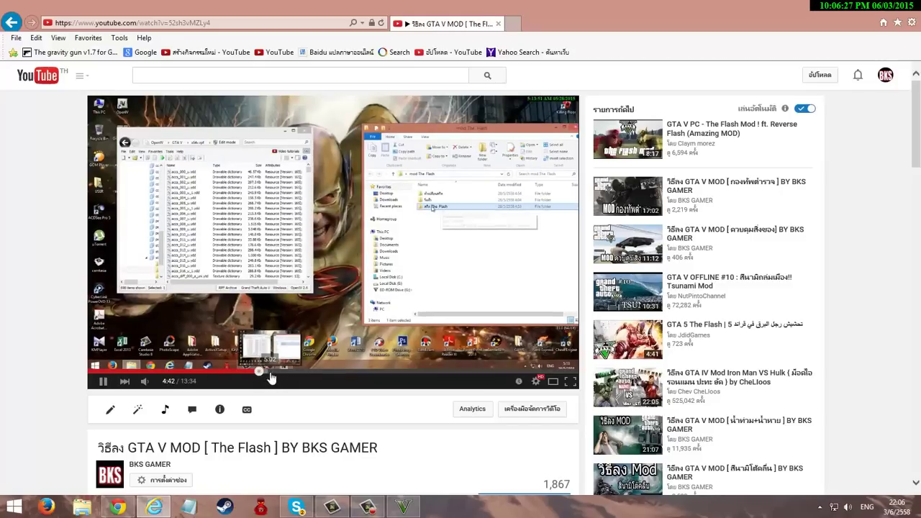
left_click(271, 371)
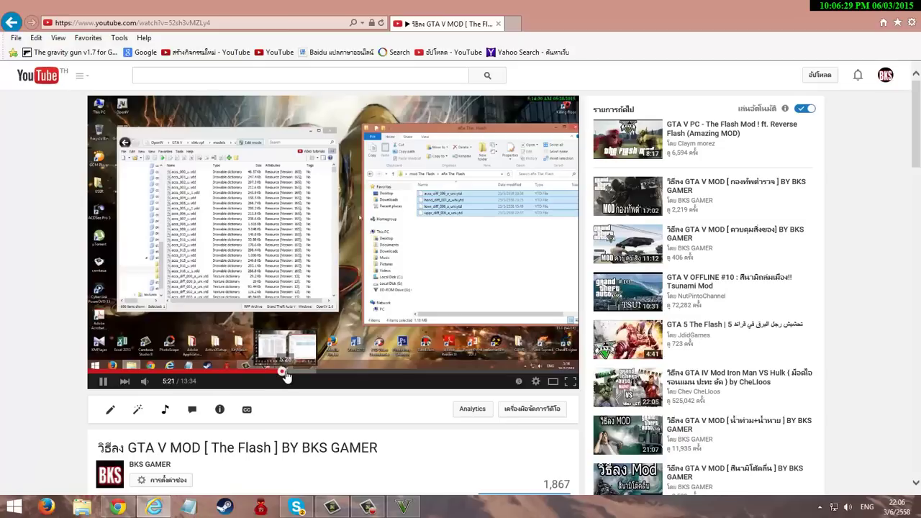
left_click(290, 373)
left_click(323, 371)
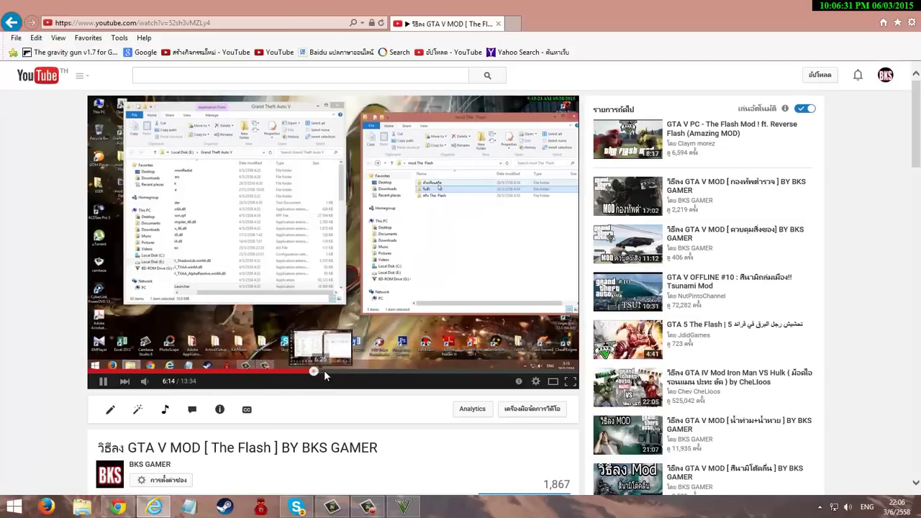
left_click(433, 224)
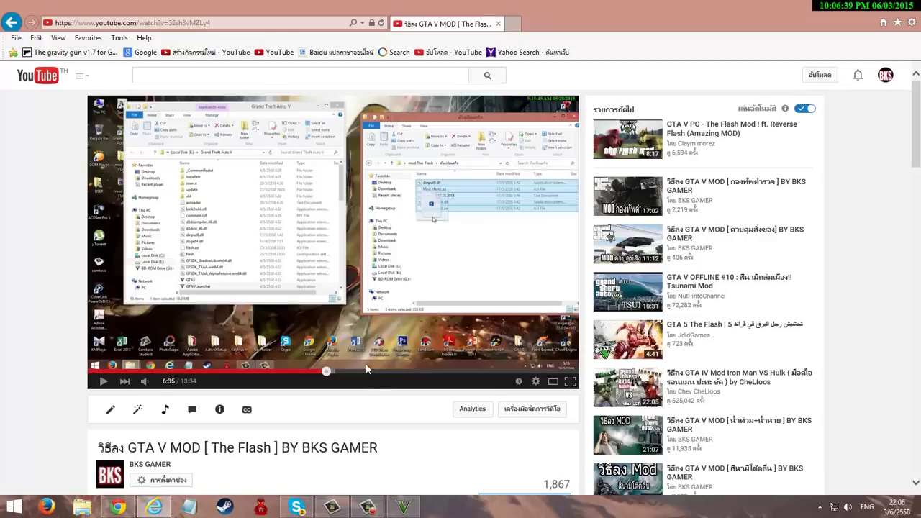
key("space")
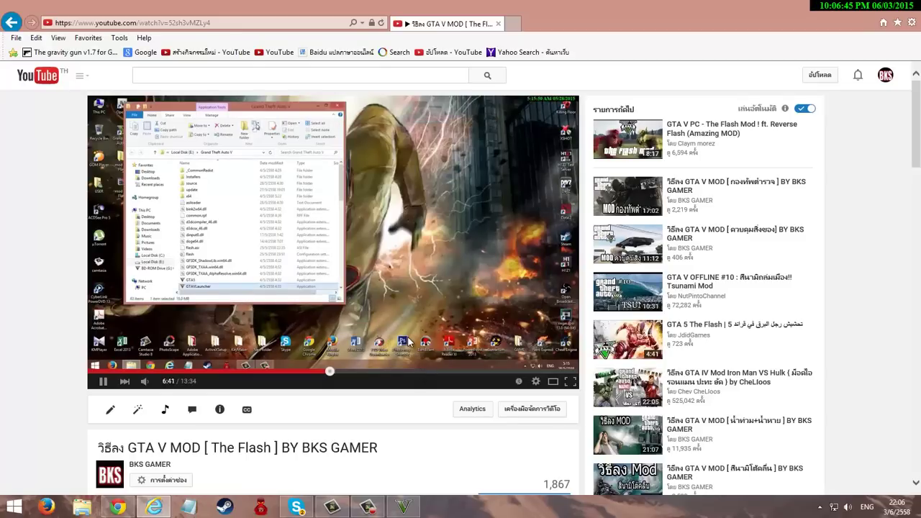
left_click(430, 372)
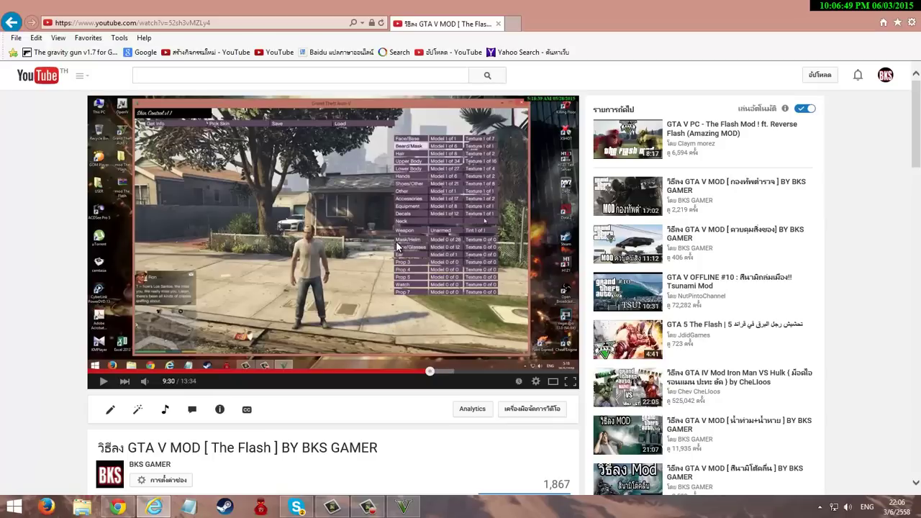
Close Internet Explorer and return to the Grand Theft Auto V window
mouse_move(920, 517)
left_click(908, 6)
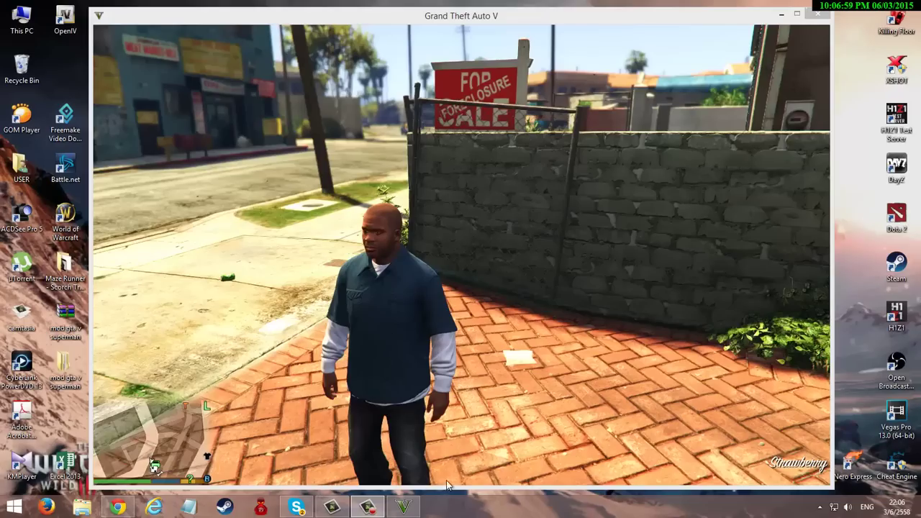
left_click(446, 483)
key("Escape")
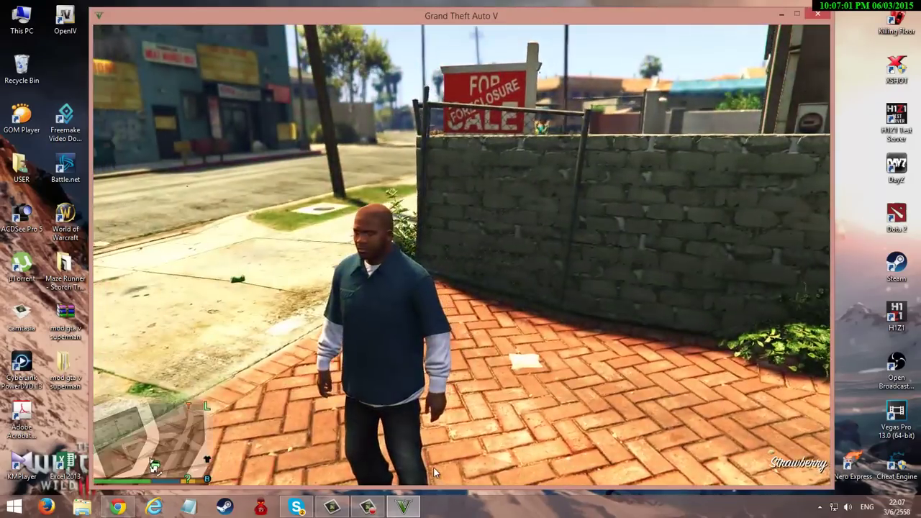
Walk the character around beside the brick wall and turn him to face the camera
key("w")
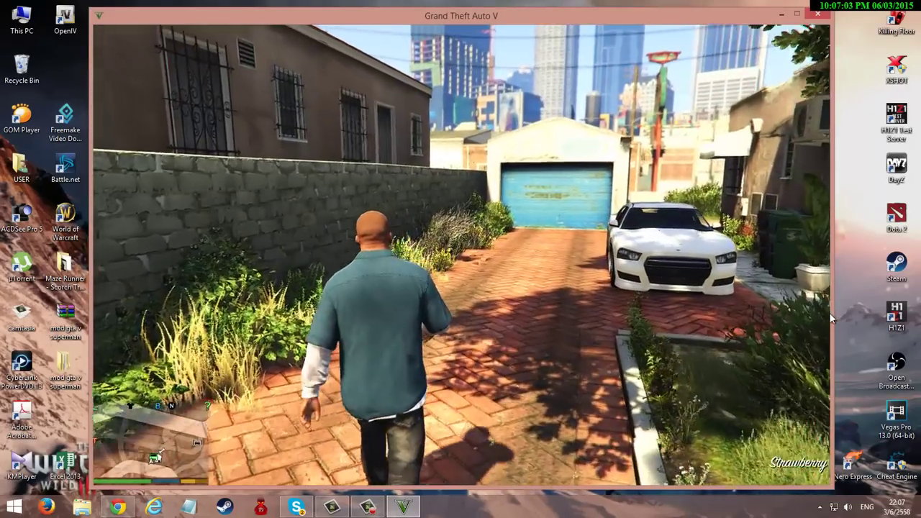
key("w")
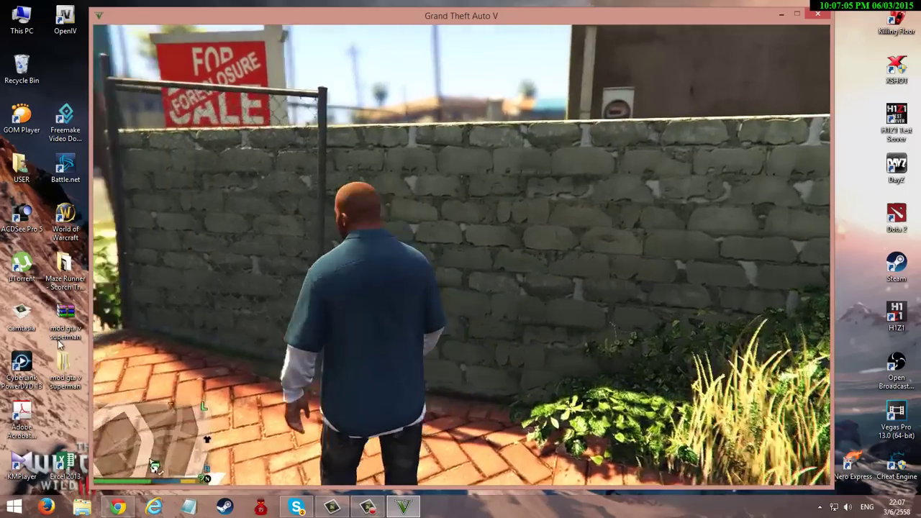
key("a")
key("s")
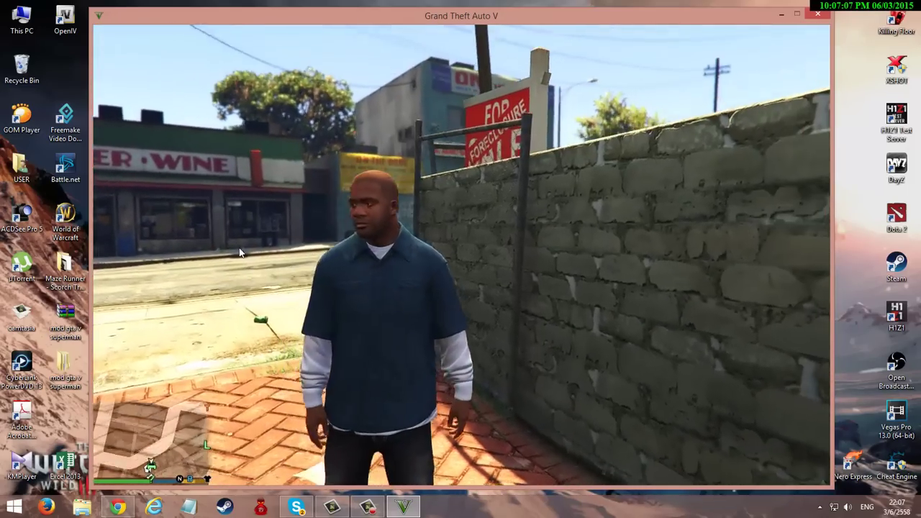
key("s")
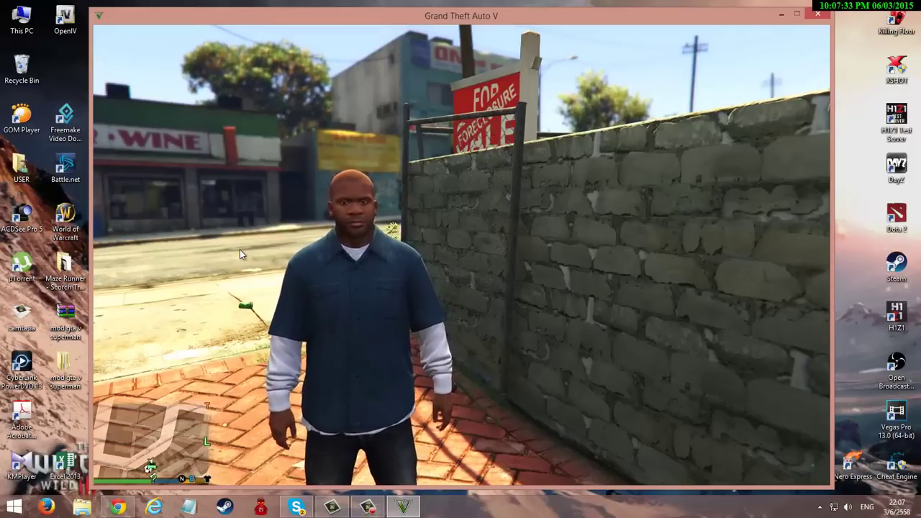
Bring up the in-game Mod Menu, enter Skin Control and open its Pick Skin list
key("F4")
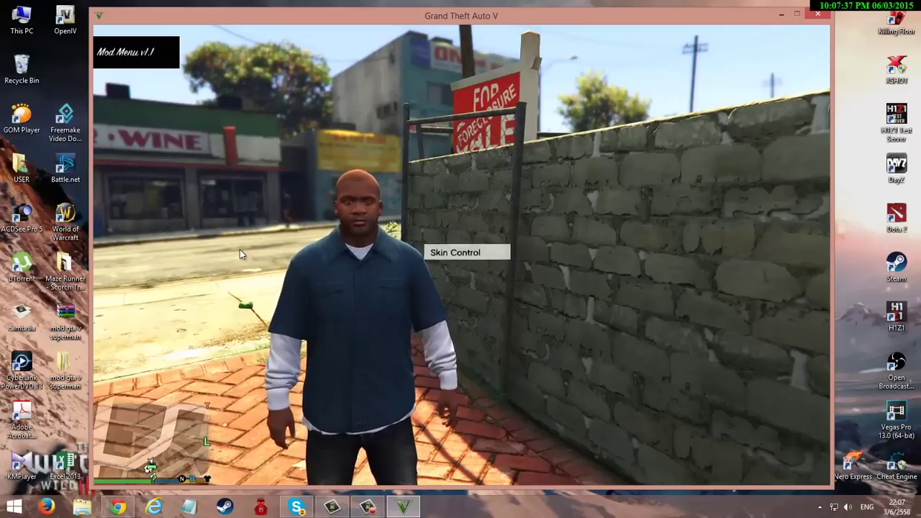
key("Return")
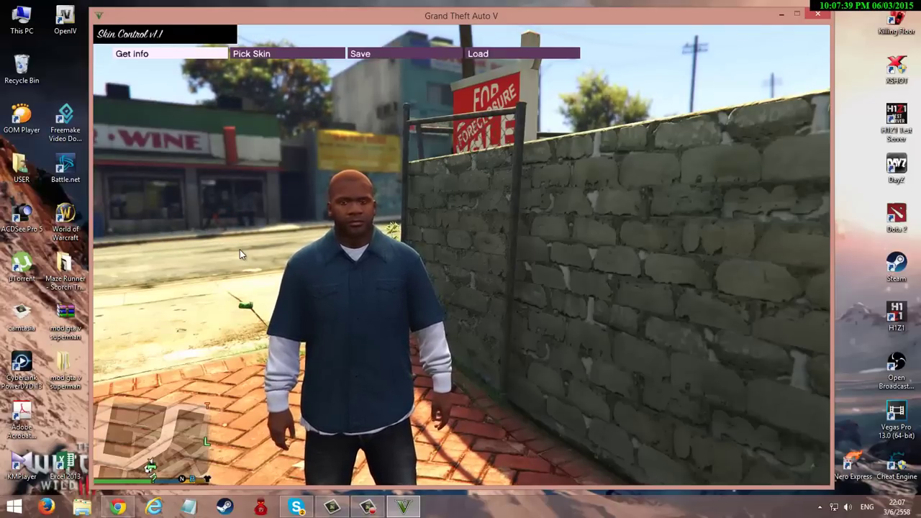
key("Right")
key("Right")
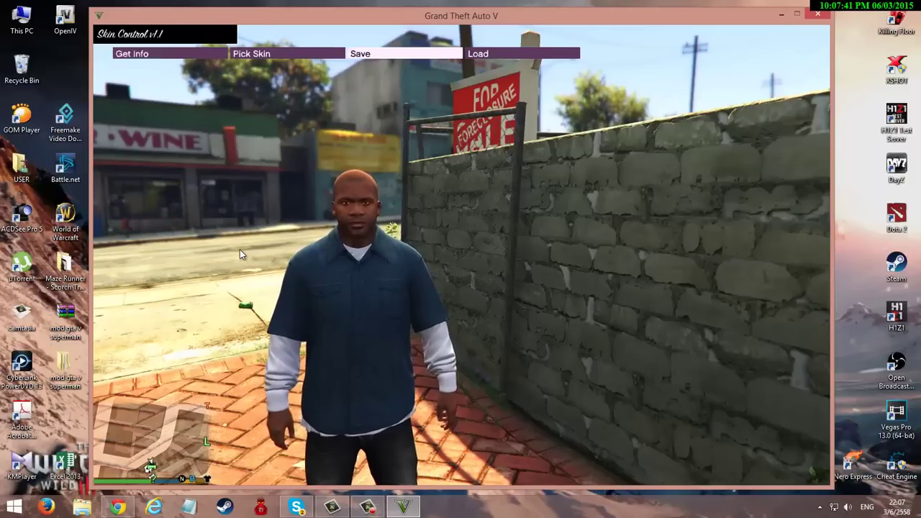
key("Left")
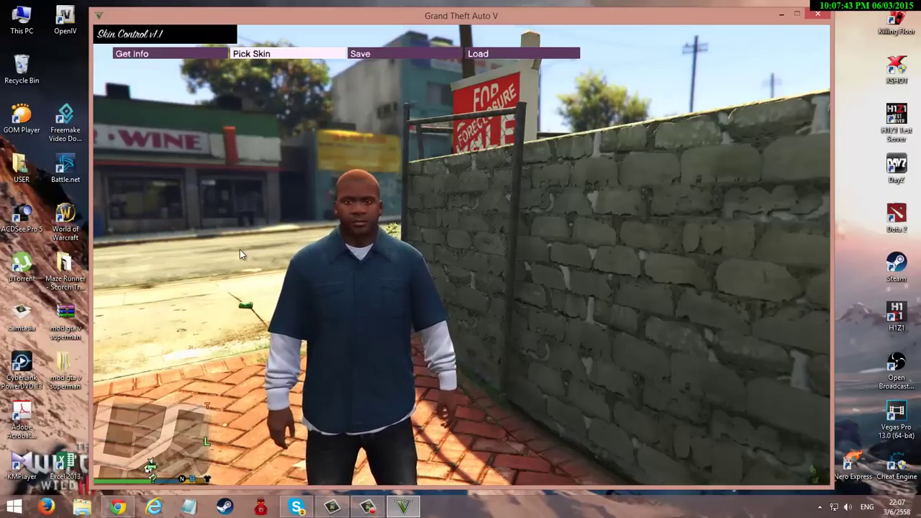
key("Return")
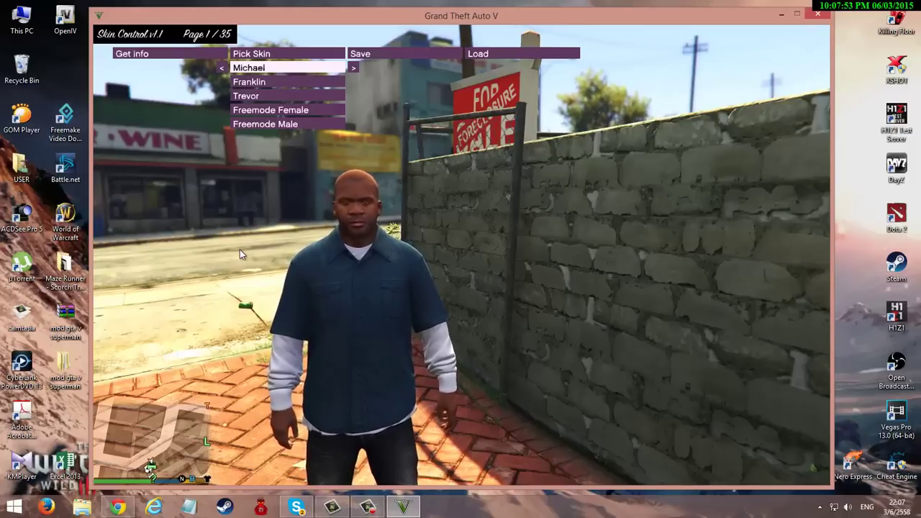
Browse the skin list to Beach Muscle Male on page 4 and return to page 1
key("Right")
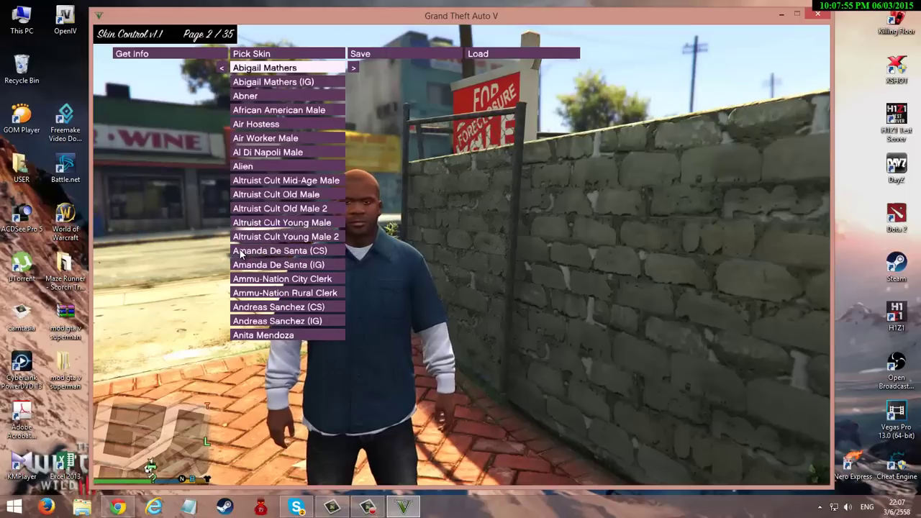
key("Right")
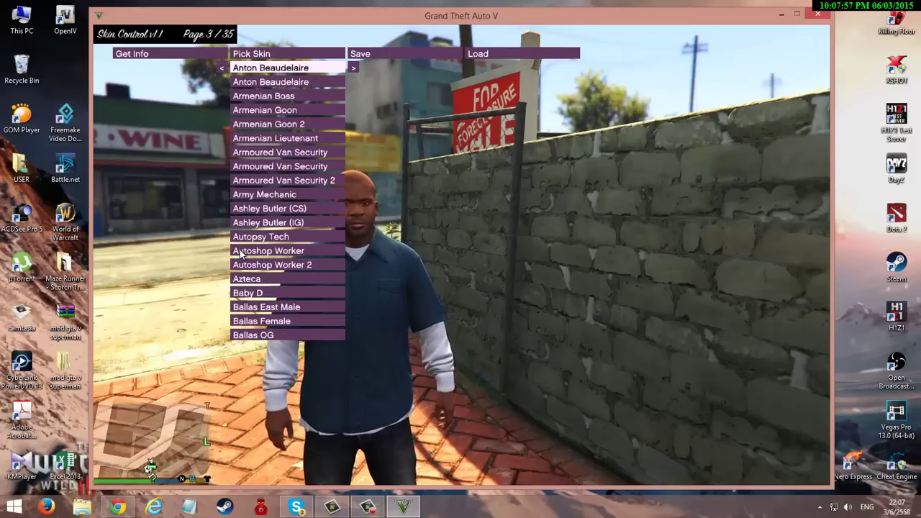
key("Right")
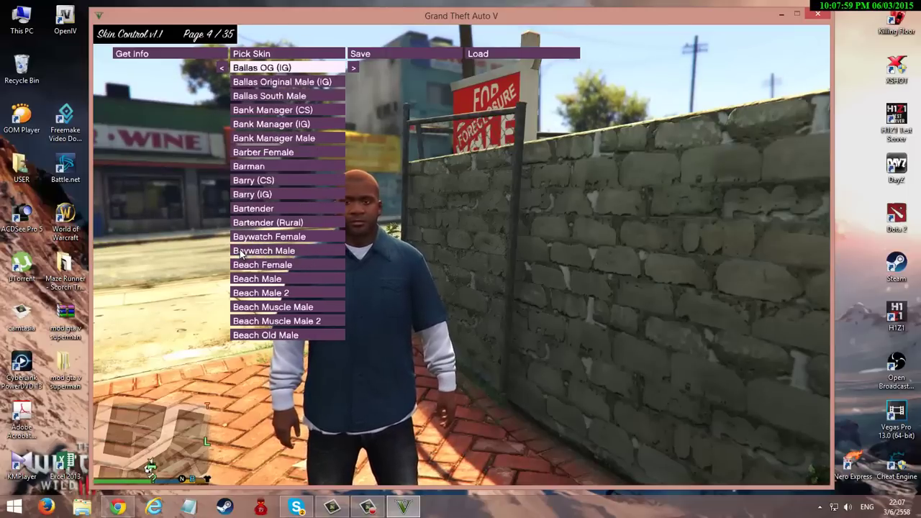
key("Down")
key("Down")
key("Down")
key("Down")
key("Down")
key("Down")
key("Down")
key("Down")
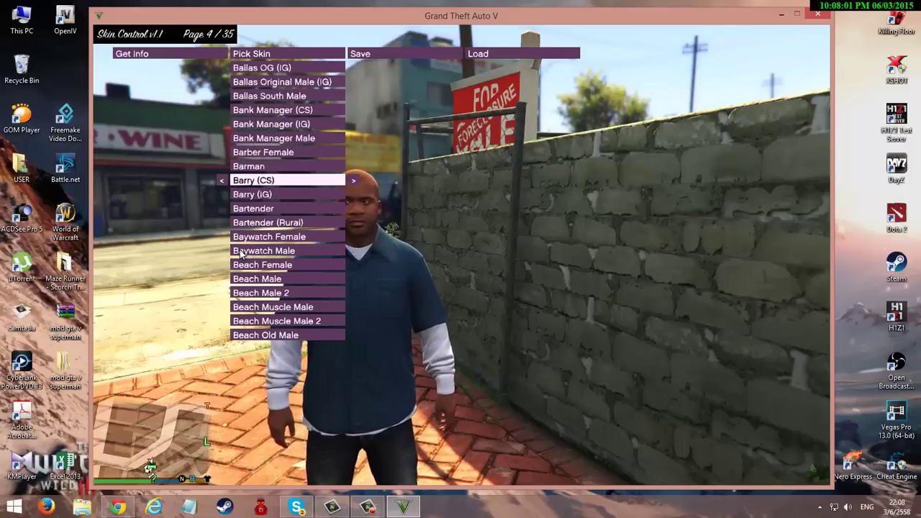
key("Down")
key("Down")
key("Down")
key("Down")
key("Down")
key("Down")
key("Down")
key("Down")
key("Down")
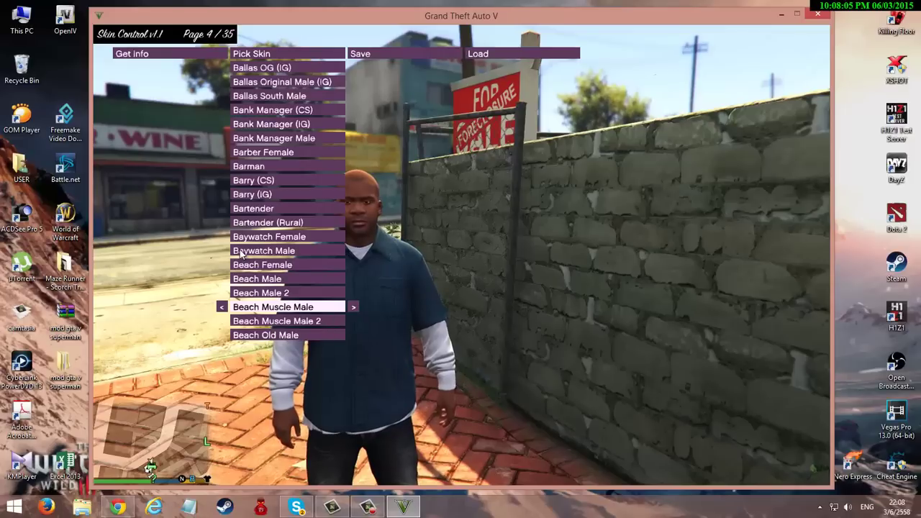
key("Left")
key("Left")
key("Left")
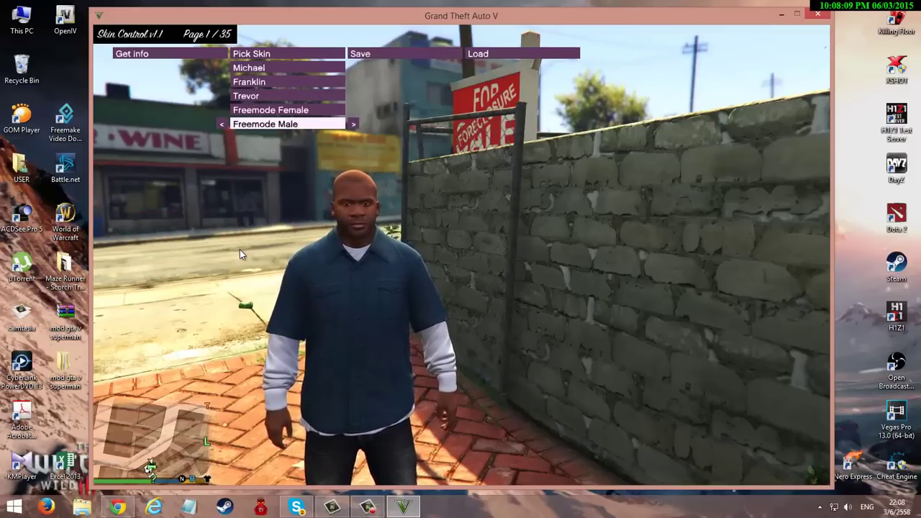
Apply the Beach Muscle Male skin from page 4 of the skin list to the character
key("Right")
key("Right")
key("Right")
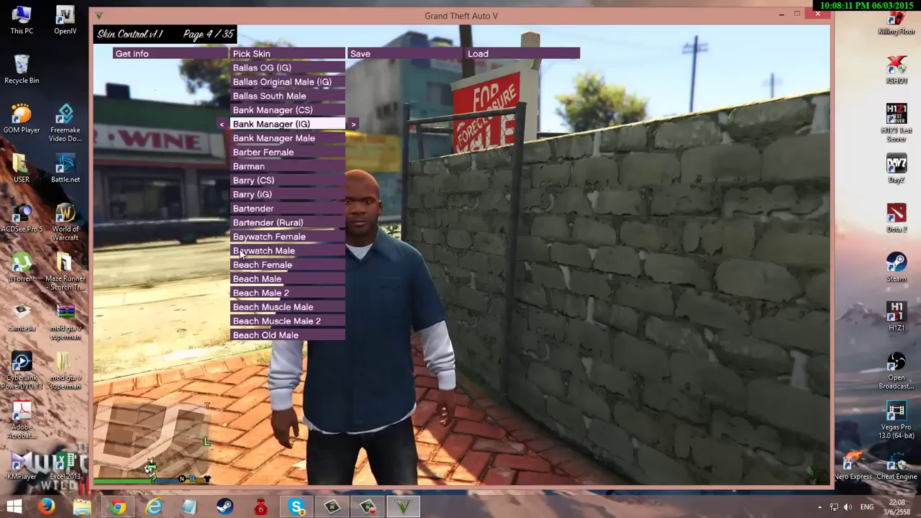
key("Down")
key("Down")
key("Down")
key("Down")
key("Down")
key("Down")
key("Down")
key("Down")
key("Down")
key("Down")
key("Down")
key("Down")
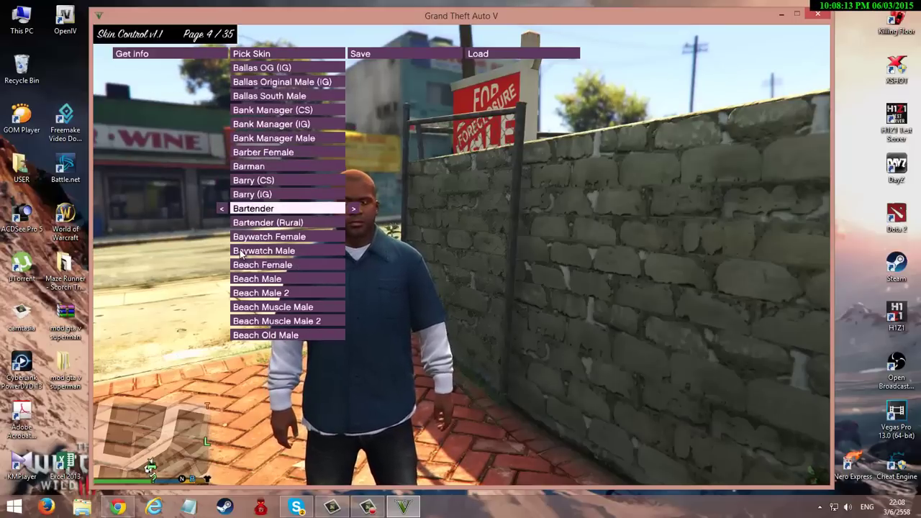
key("Down")
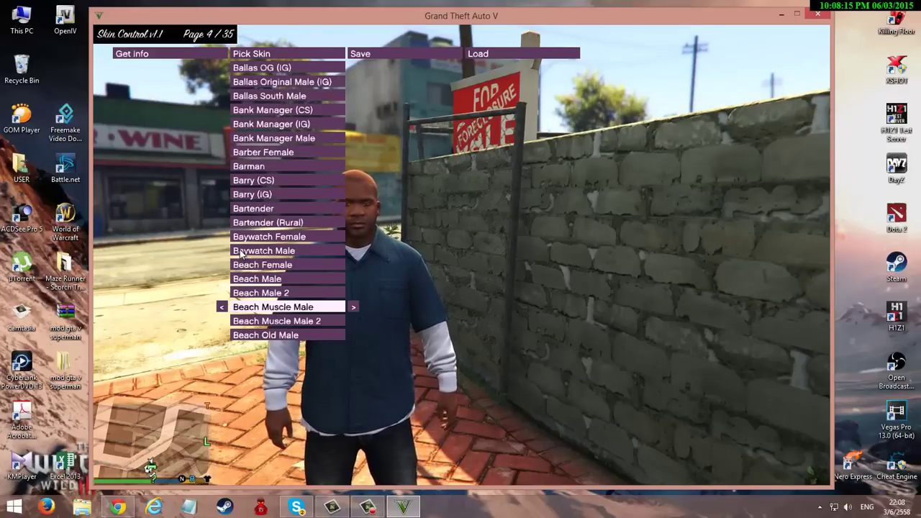
key("Down")
key("Up")
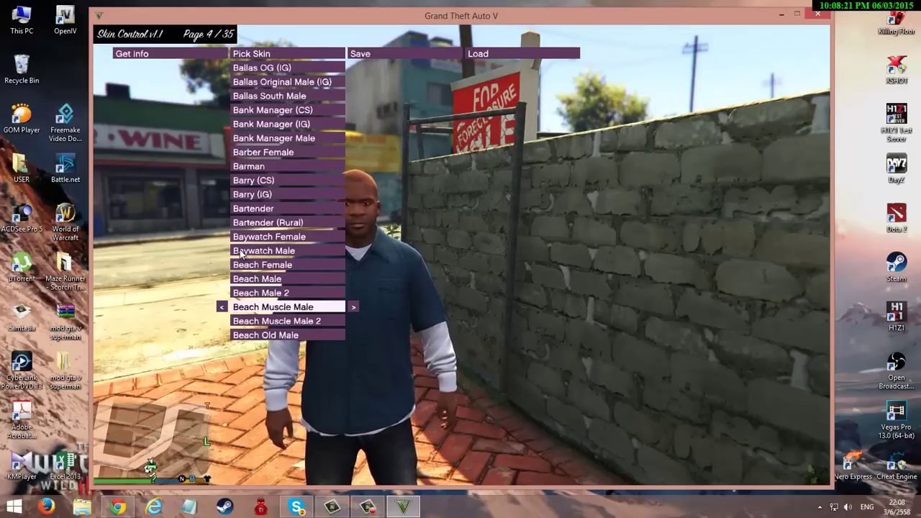
key("Return")
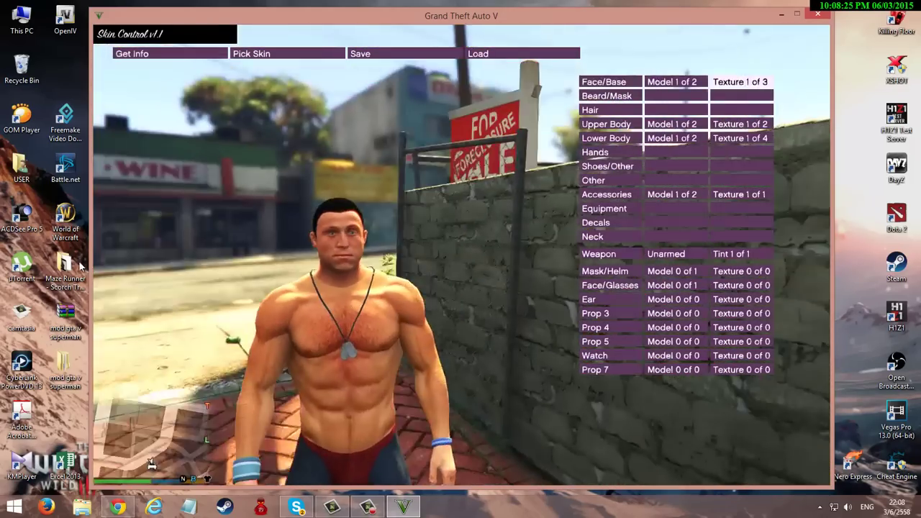
Try Model 2 for the character's Lower Body and switch it back to Model 1
key("Up")
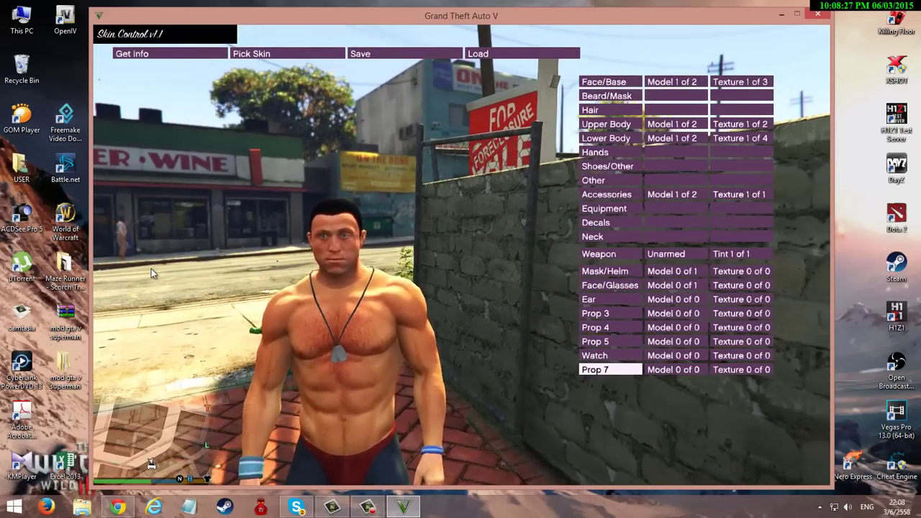
key("Down")
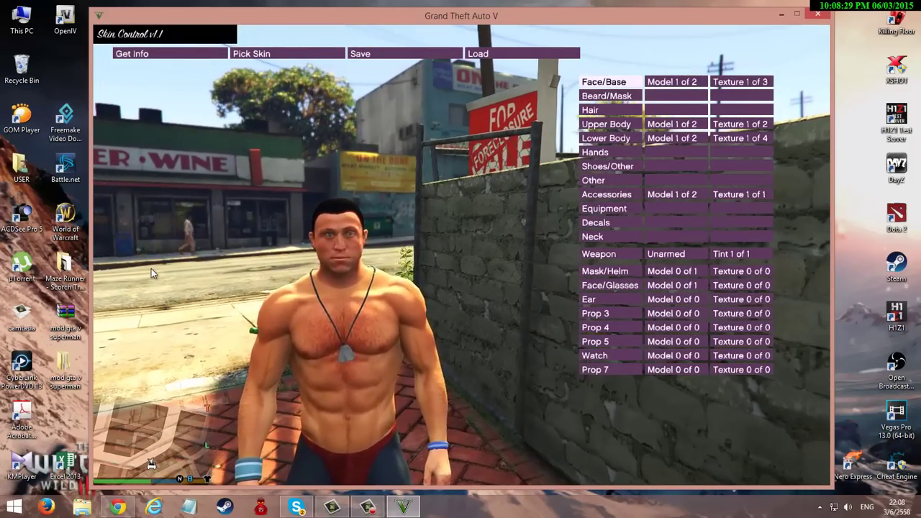
key("Down")
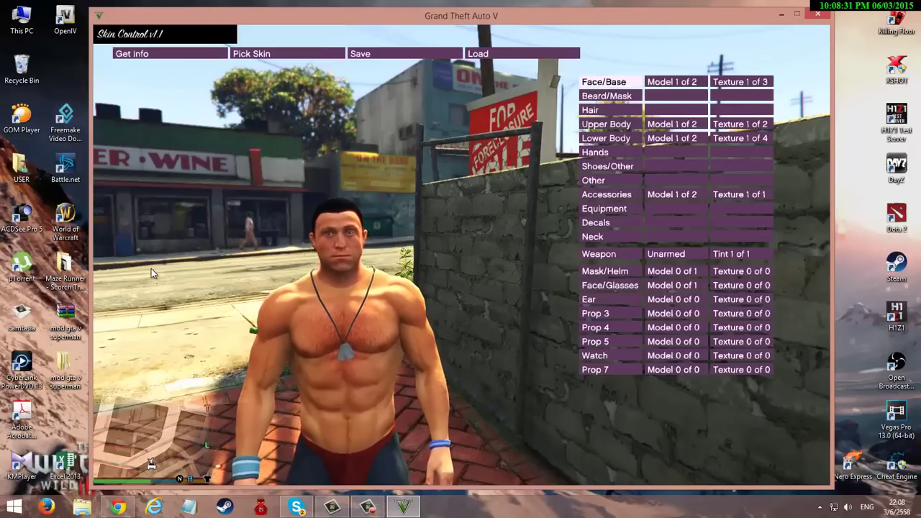
key("Down")
key("Down")
key("Down")
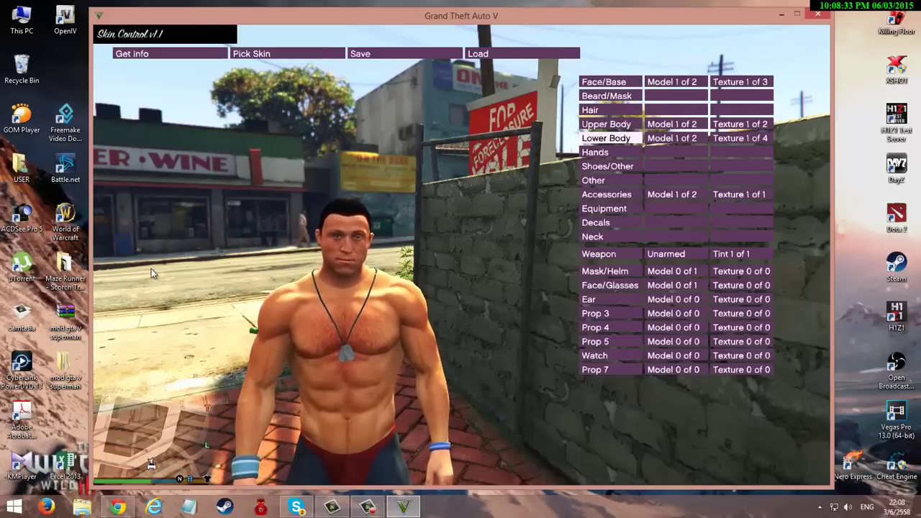
key("Right")
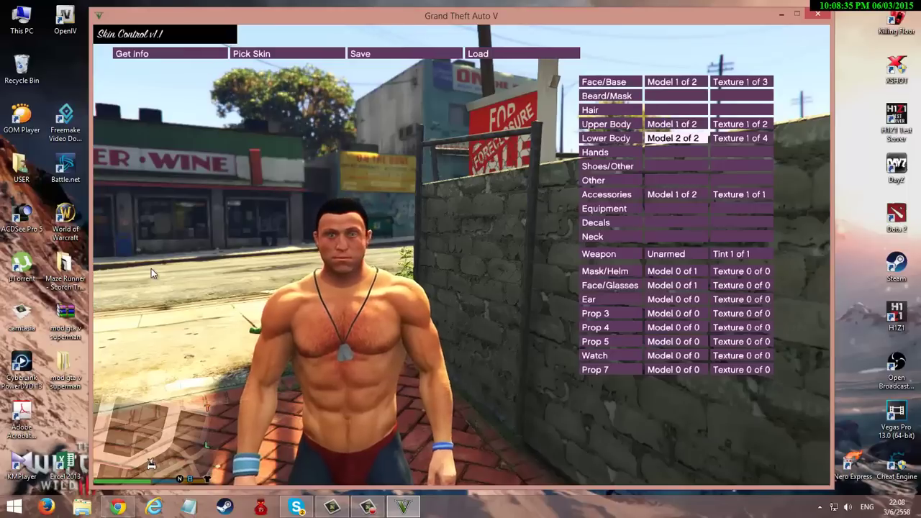
key("Return")
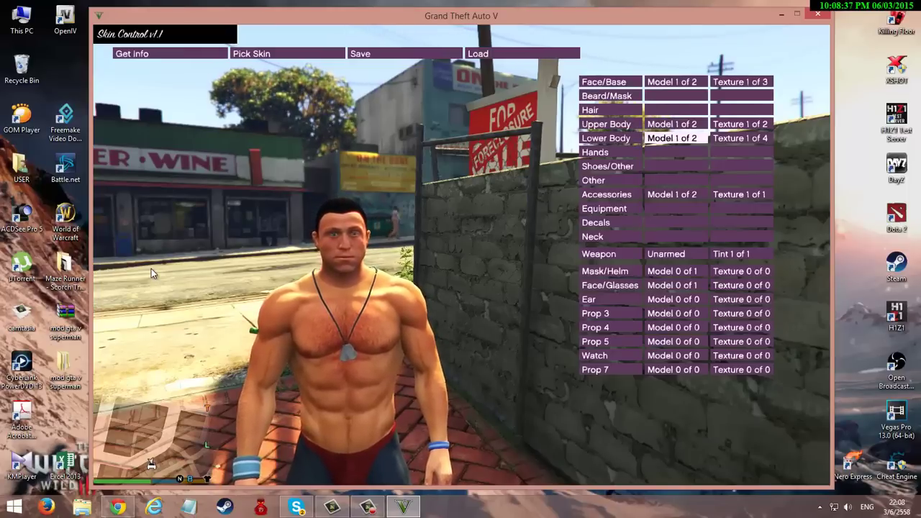
key("Left")
key("Right")
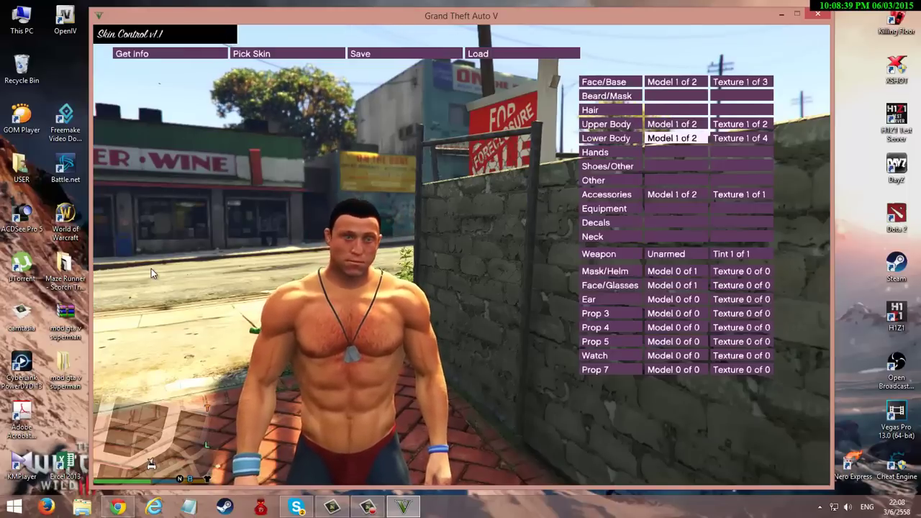
key("Left")
key("Up")
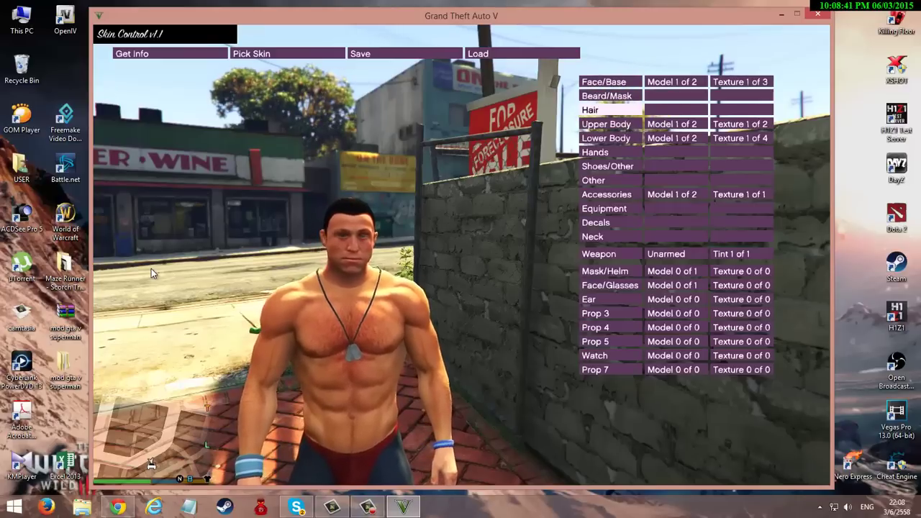
key("Down")
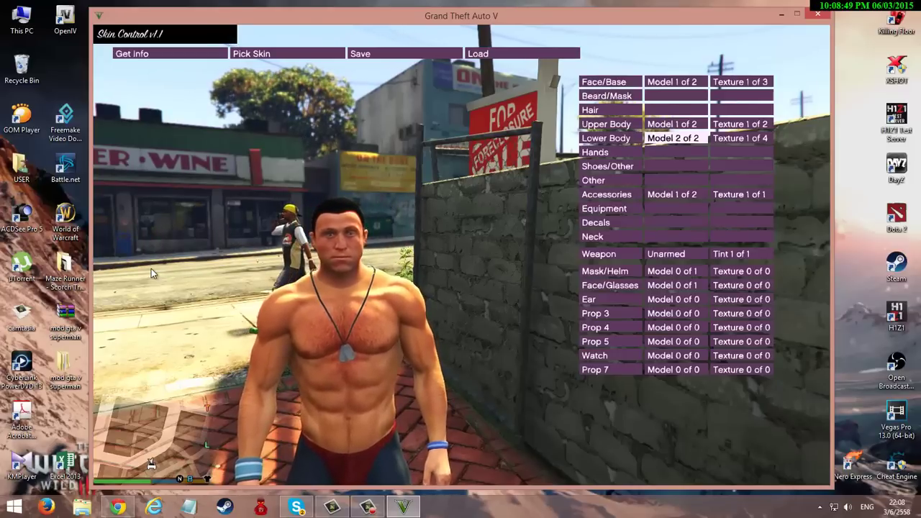
key("Return")
key("Return")
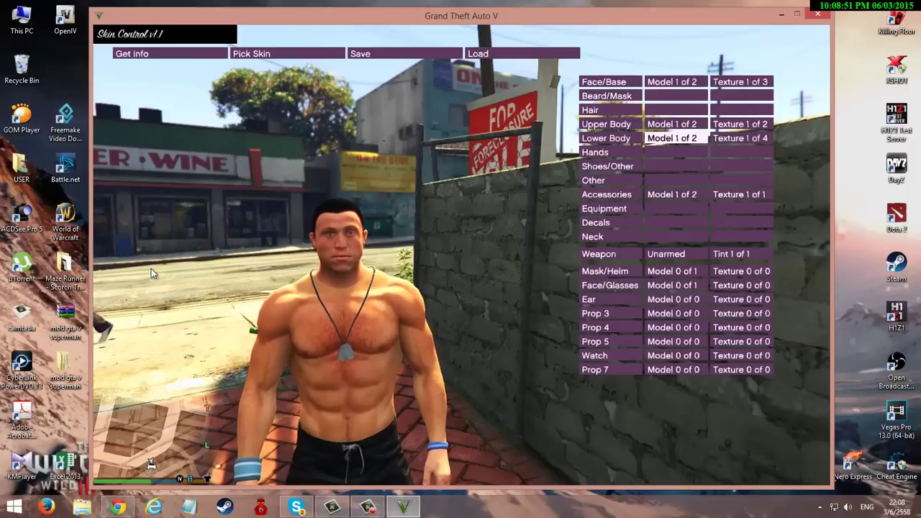
Try Model 2 for the Upper Body, showing its first and second textures on the character
key("Left")
key("Up")
key("Right")
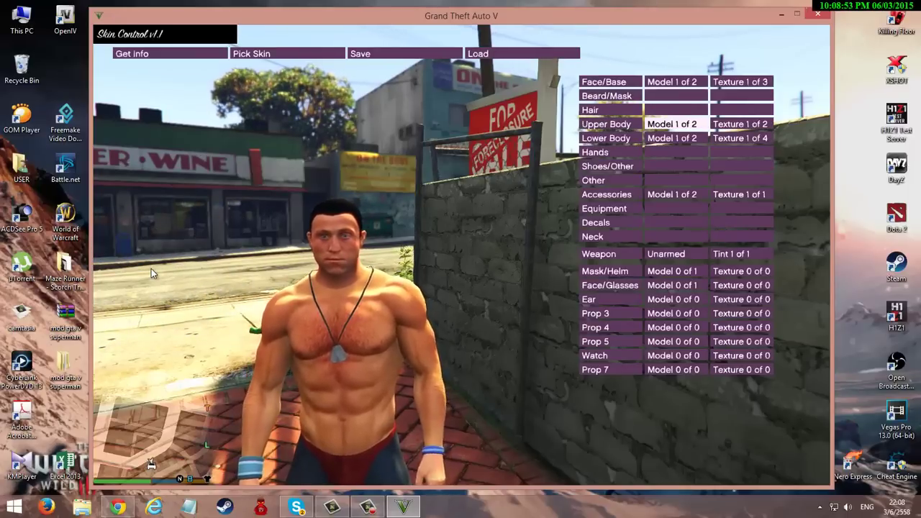
key("Right")
key("Return")
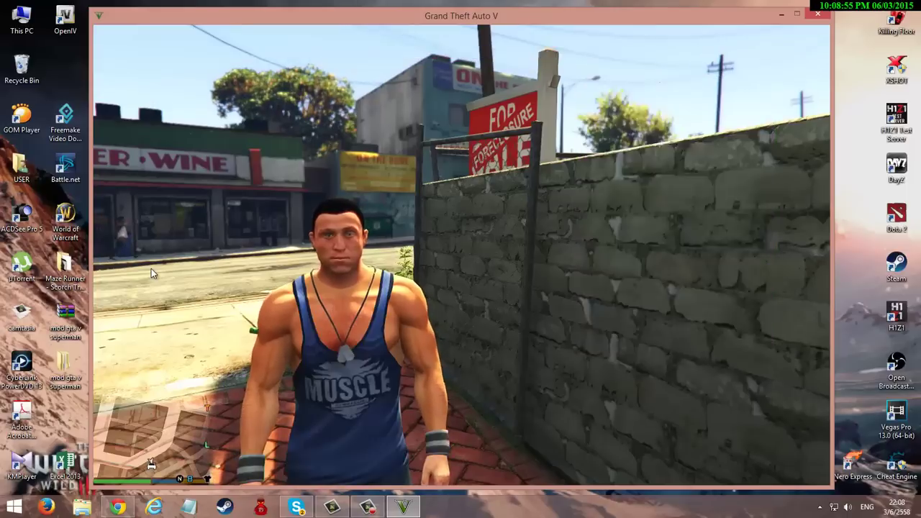
key("Left")
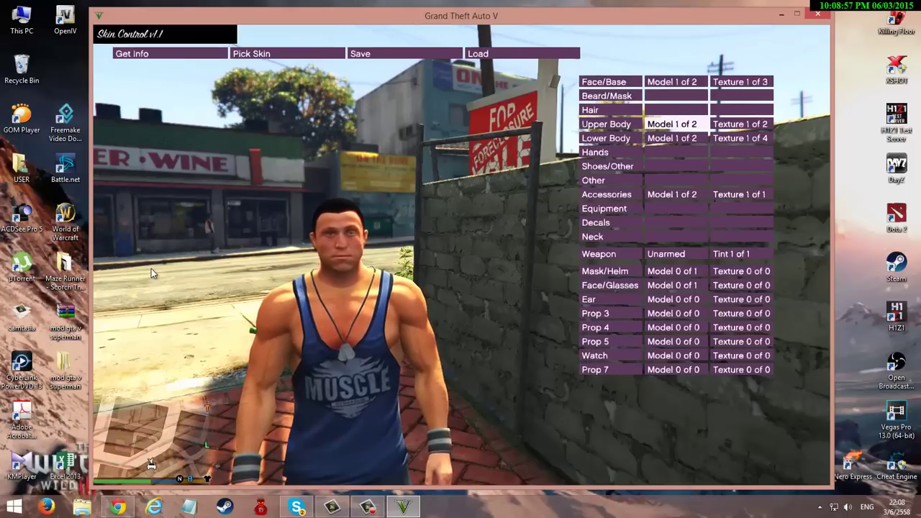
key("Right")
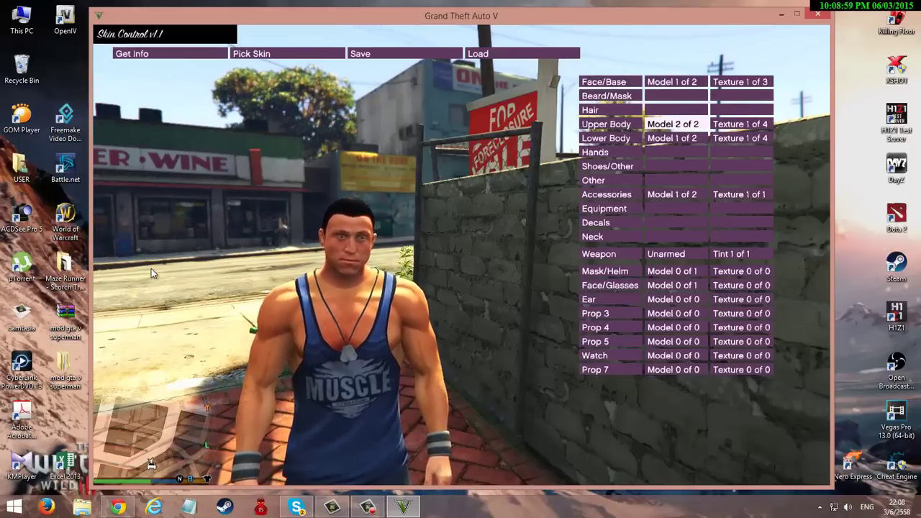
key("Right")
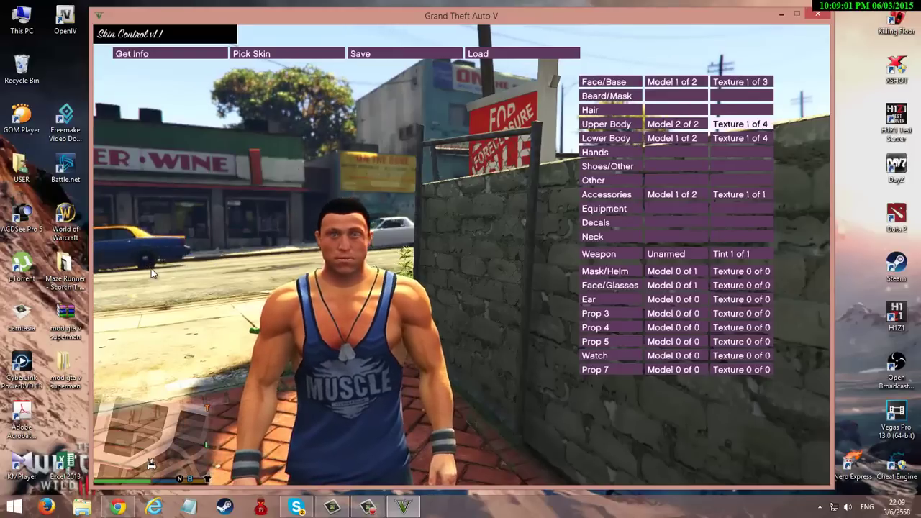
key("Right")
key("Return")
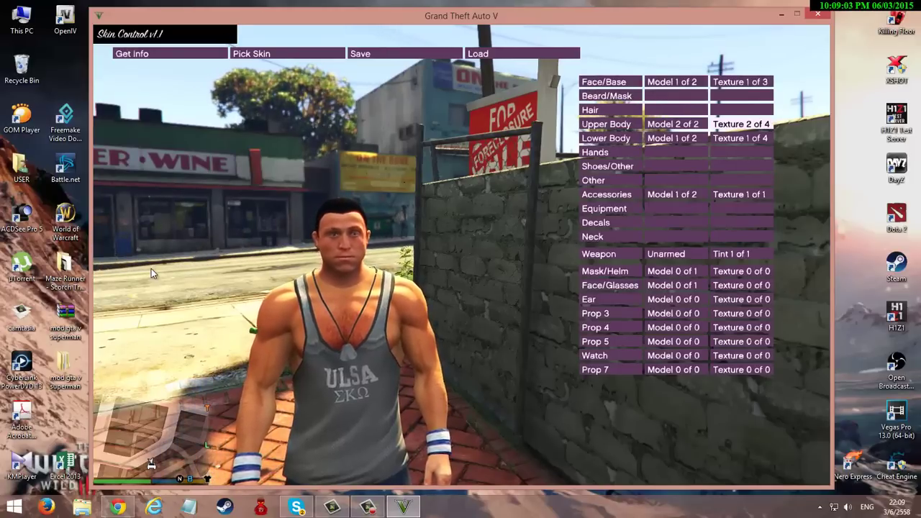
Set the Upper Body to Model 1 with Texture 2 to put on the Superman suit
key("Left")
key("Return")
key("Right")
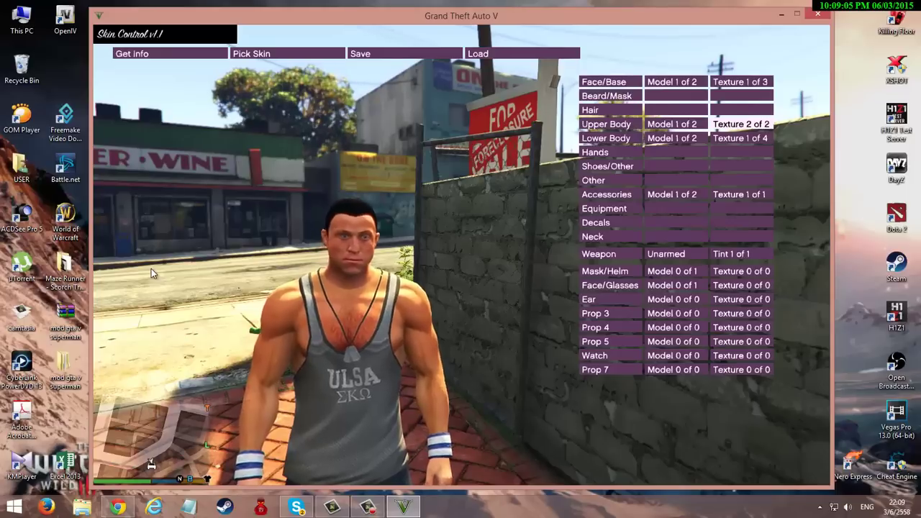
key("Left")
key("Left")
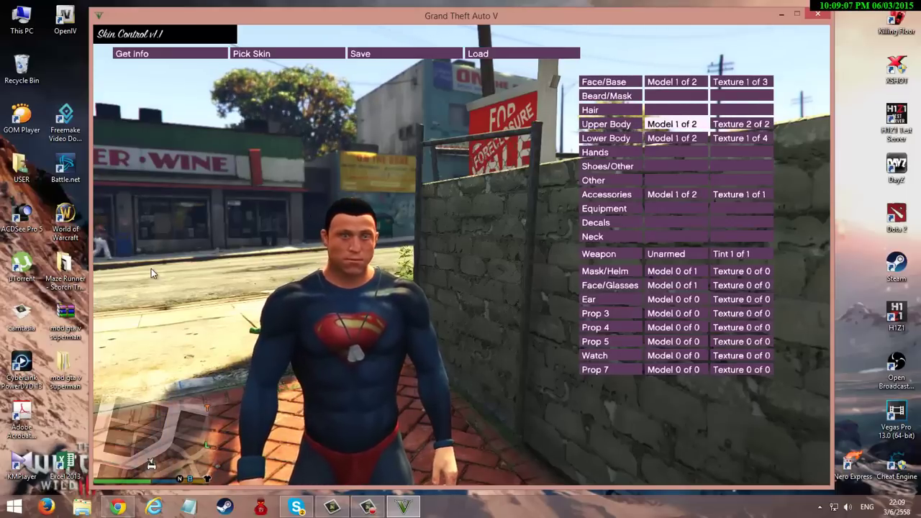
key("Right")
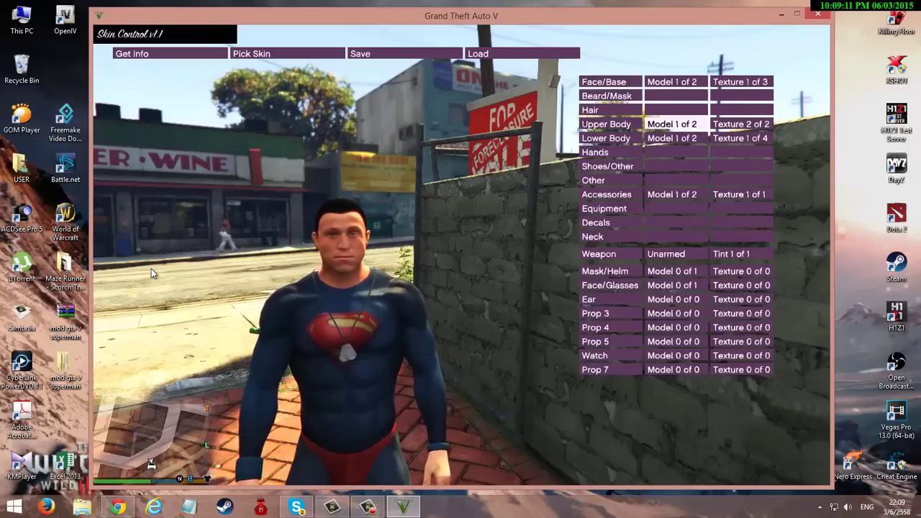
key("Right")
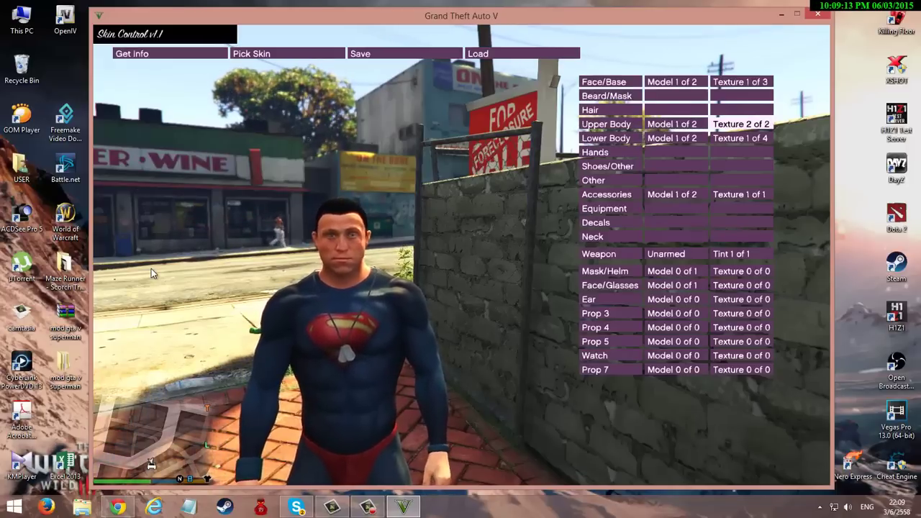
Turn the character around to examine the Superman suit from the back and the front
key("w")
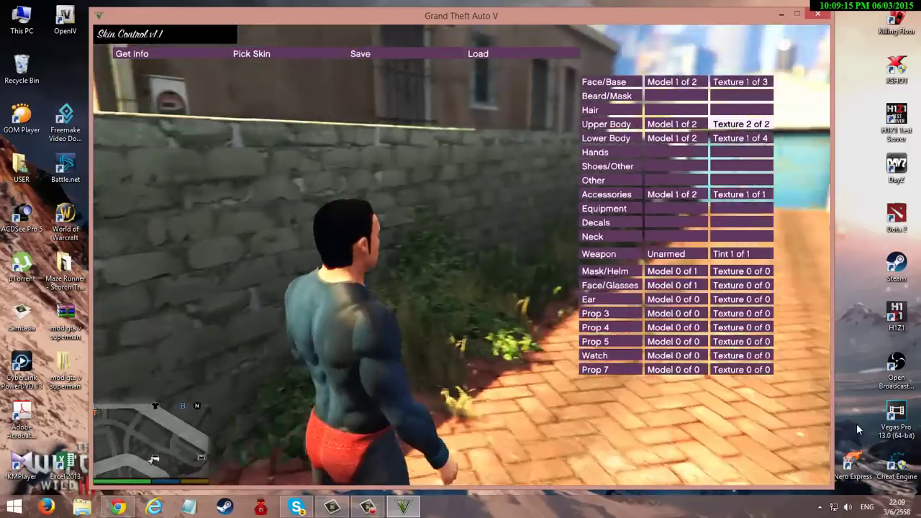
key("s")
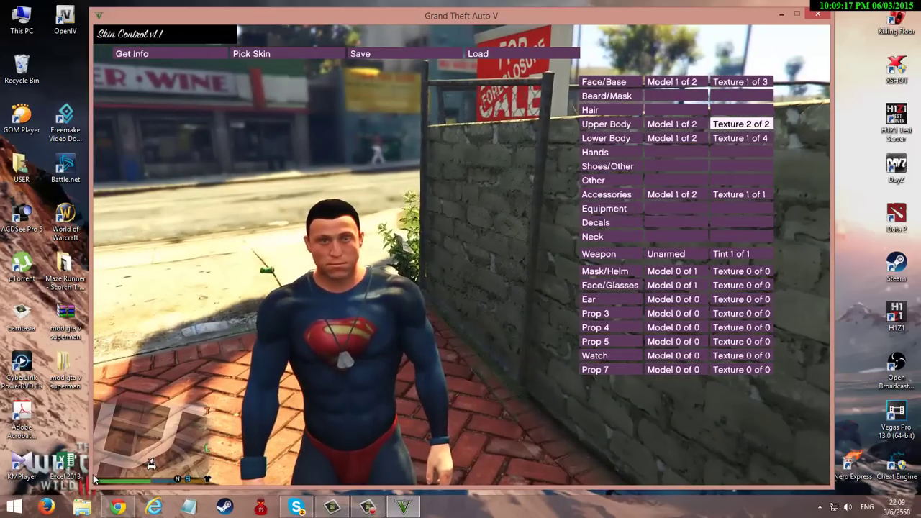
key("Left")
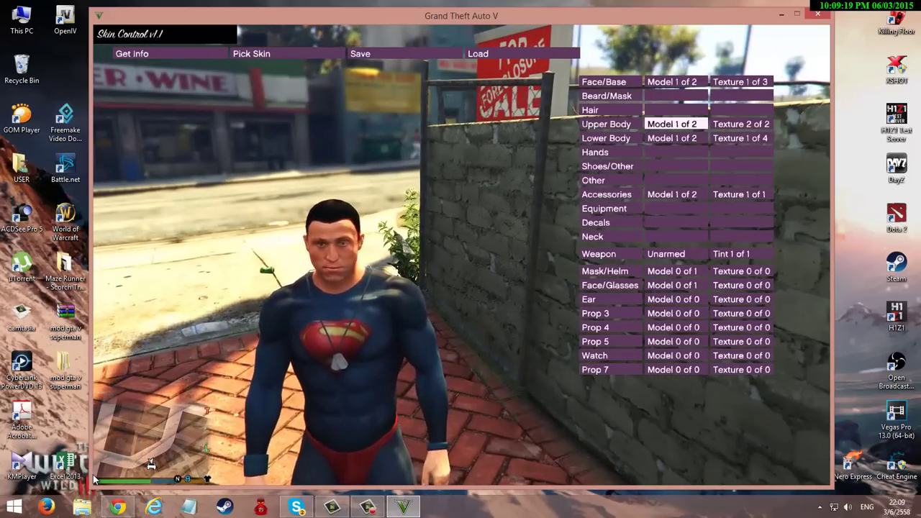
key("Left")
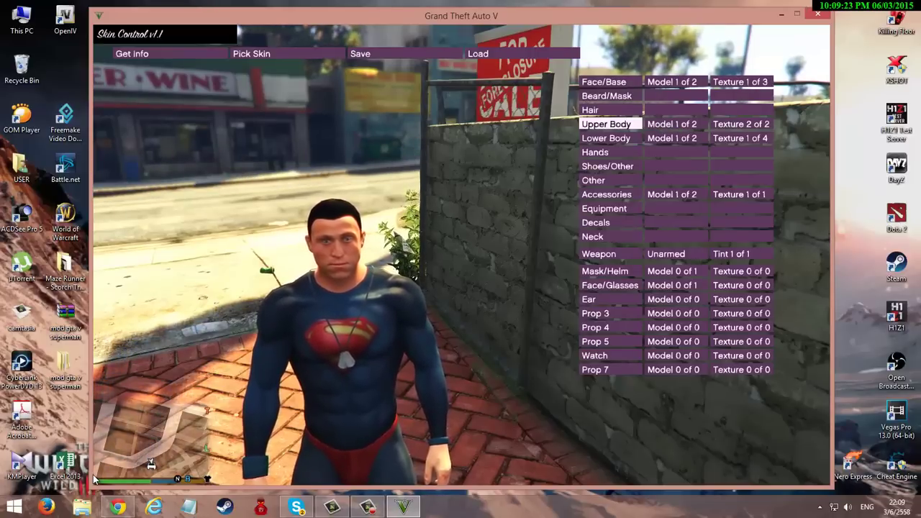
Set the character's Accessories to Model 2 to remove the necklace from the Superman suit
key("Up")
key("Up")
key("Up")
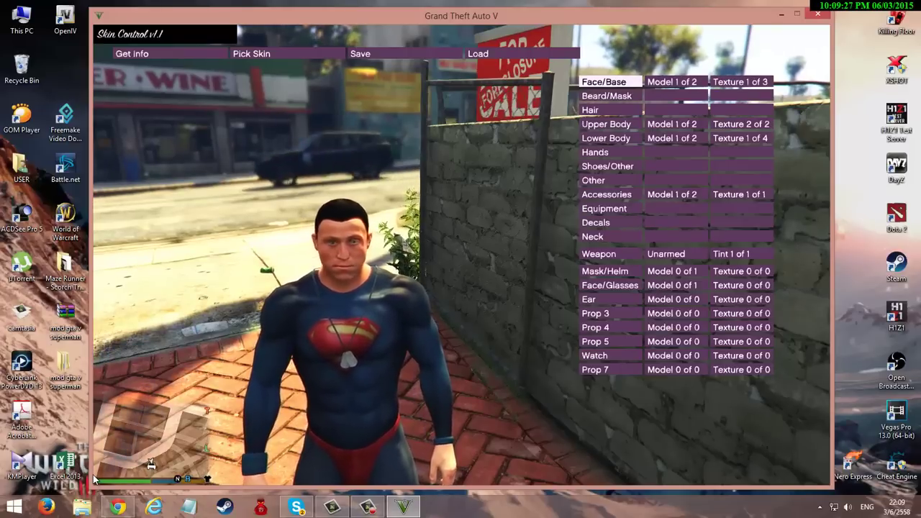
key("Down")
key("Down")
key("Down")
key("Down")
key("Down")
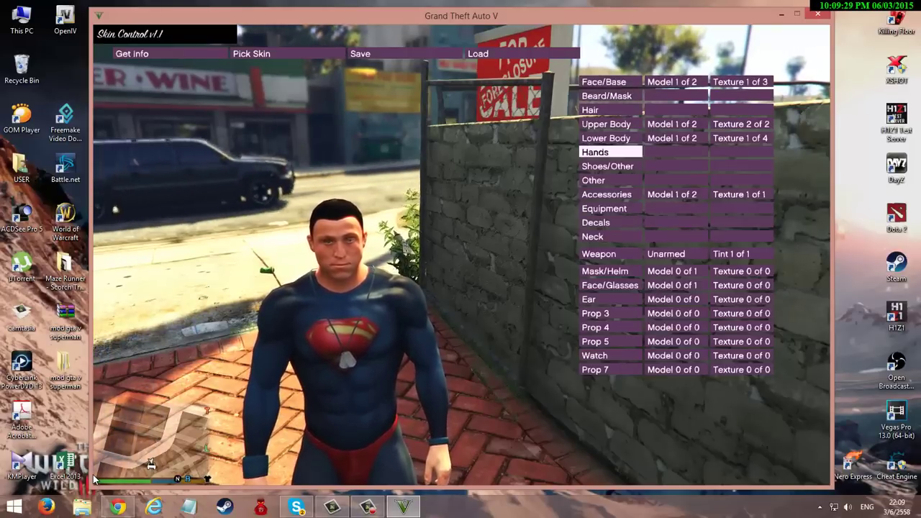
key("Down")
key("Down")
key("Down")
key("Right")
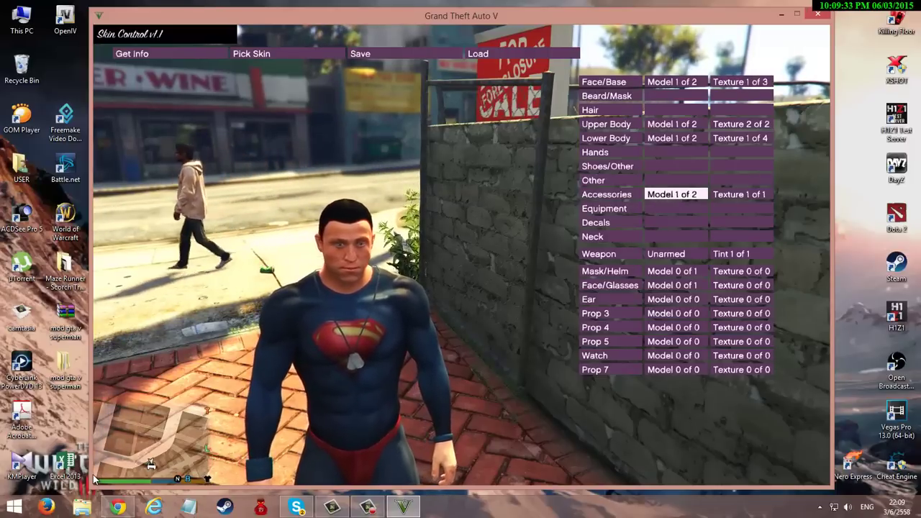
key("Return")
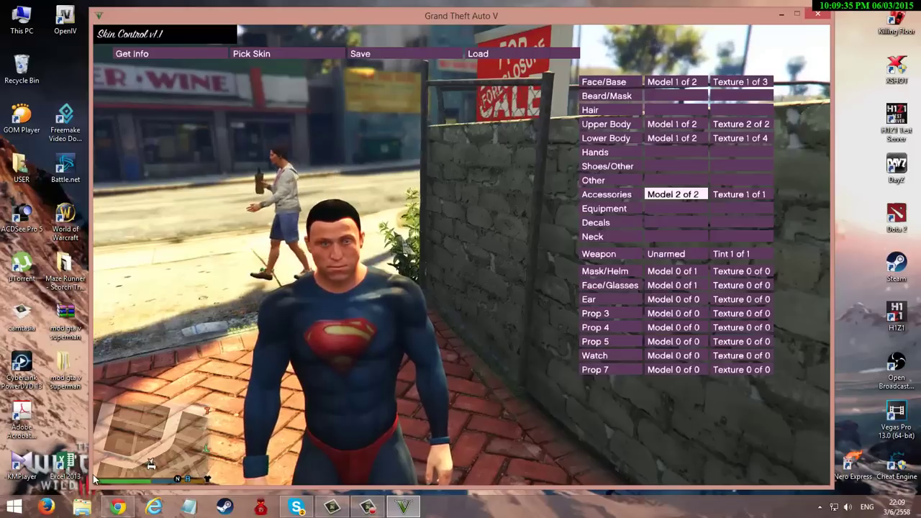
Set Mask/Helm to Model 1 with Texture 3 to put the red cap on the character
key("Left")
key("Down")
key("Down")
key("Down")
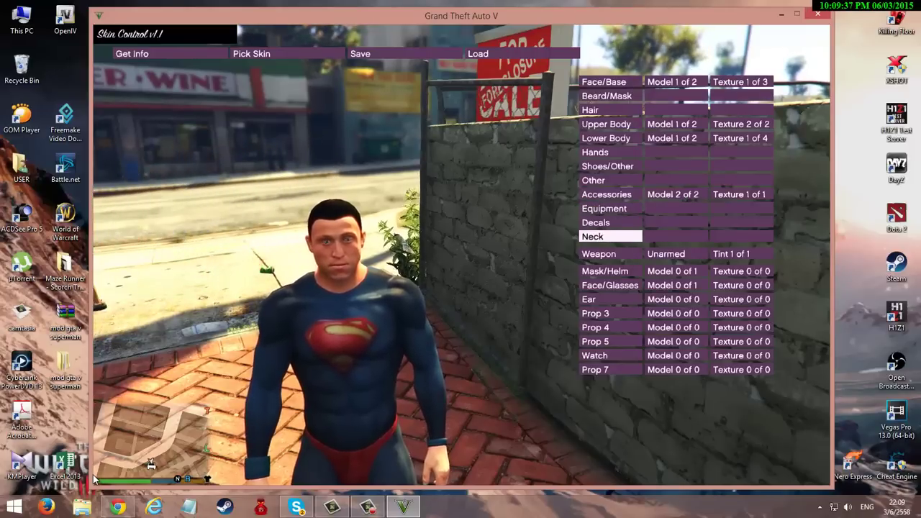
key("Down")
key("Down")
key("Up")
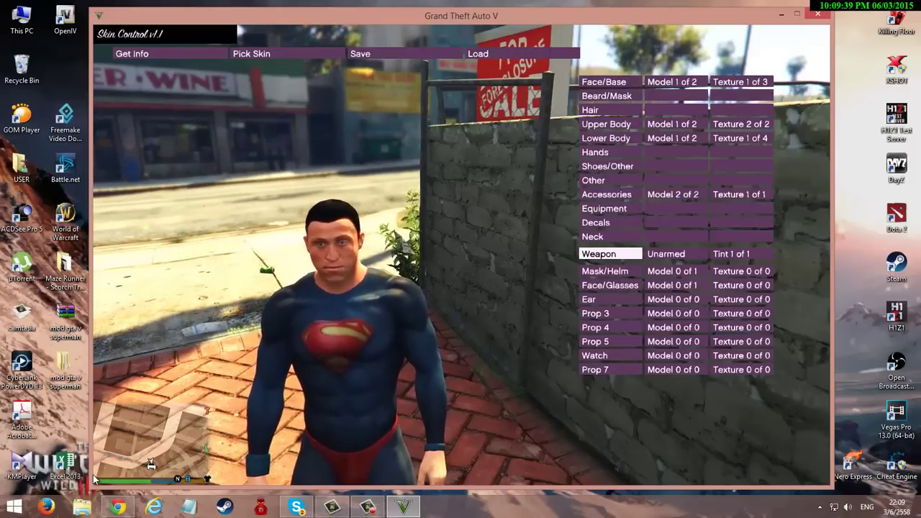
key("Down")
key("Right")
key("Return")
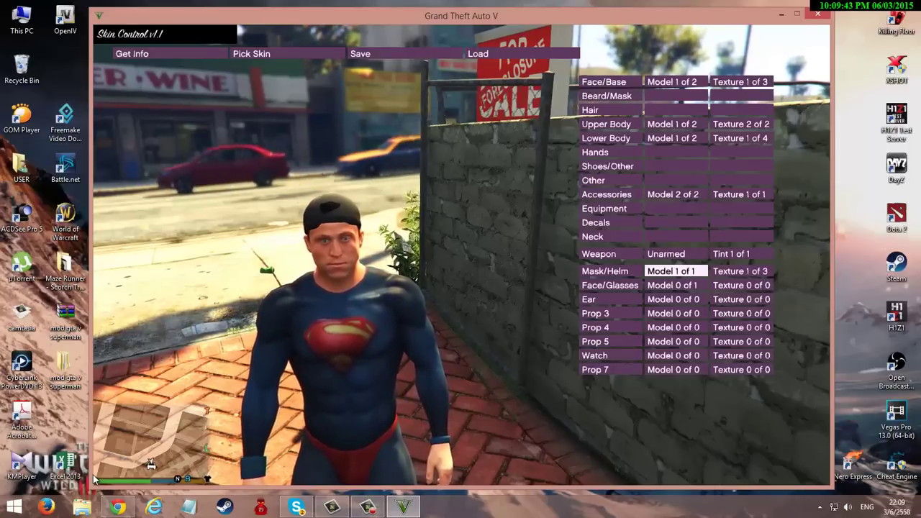
key("Right")
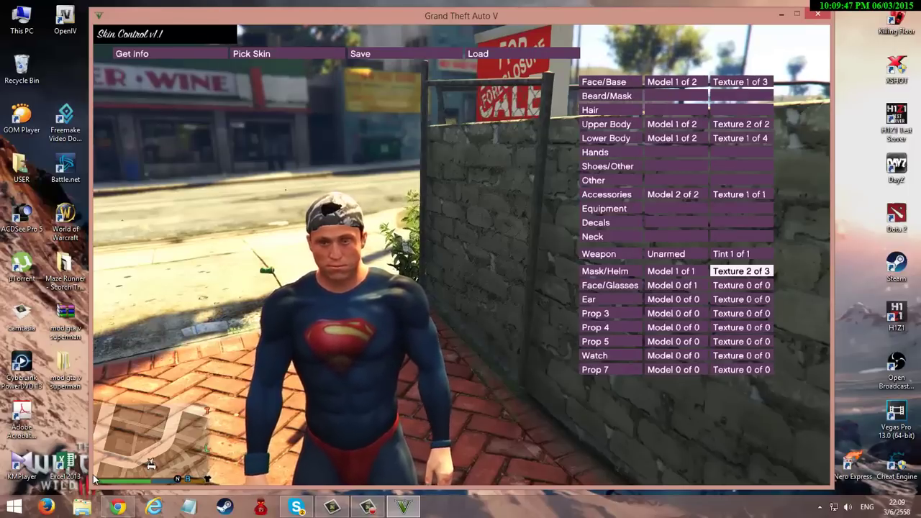
key("Return")
Set Face/Glasses to Model 1 with Texture 2 to give the character dark sunglasses
key("Left")
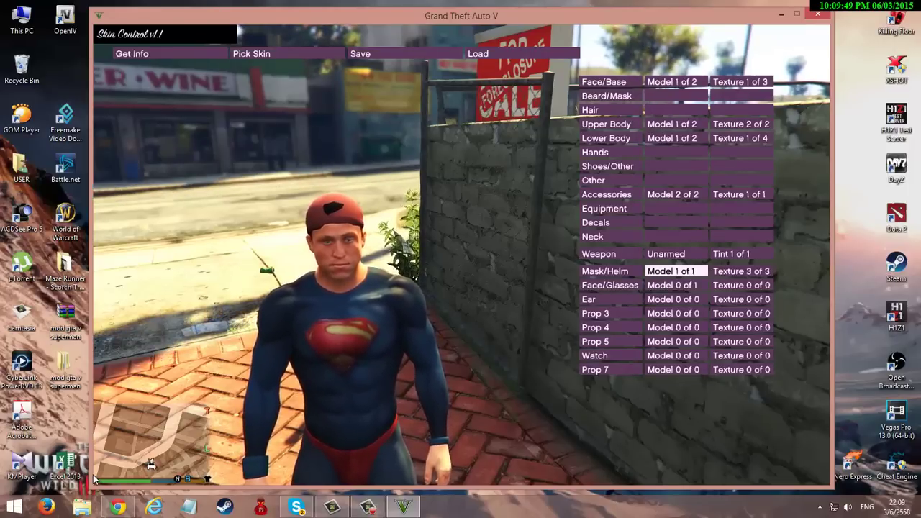
key("Left")
key("Down")
key("Right")
key("Return")
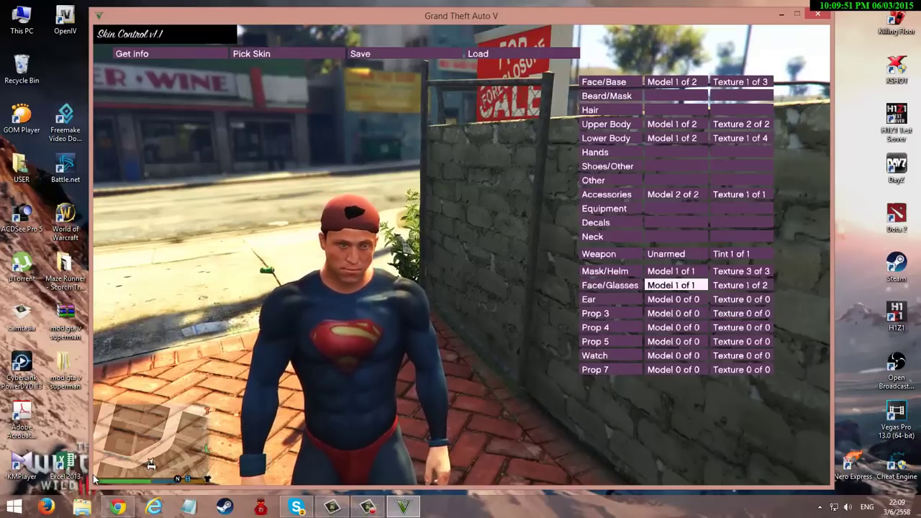
key("Right")
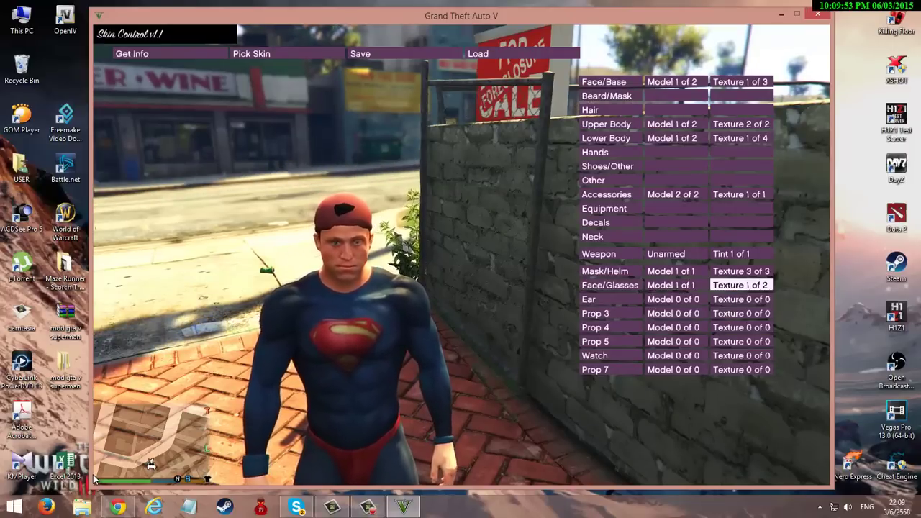
key("Return")
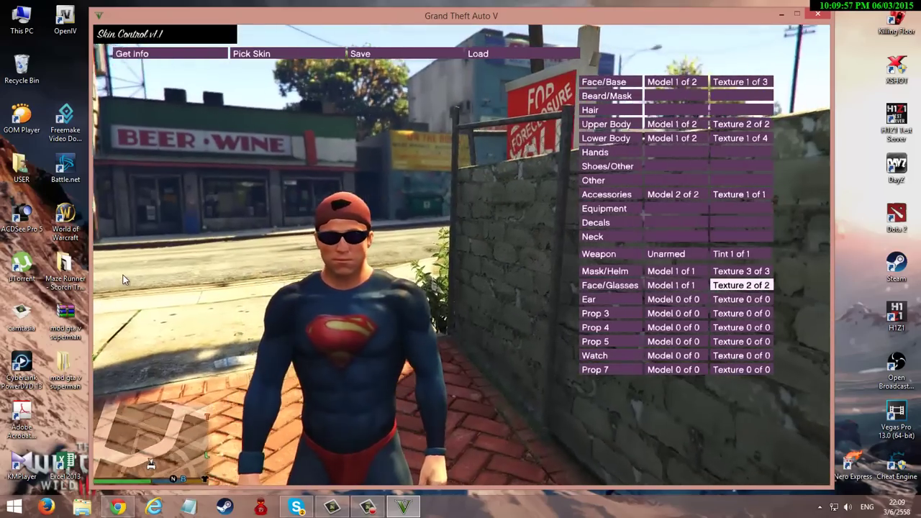
Close Skin Control and walk the character out to the sidewalk to show the outfit from the front and back
key("BackSpace")
key("BackSpace")
key("BackSpace")
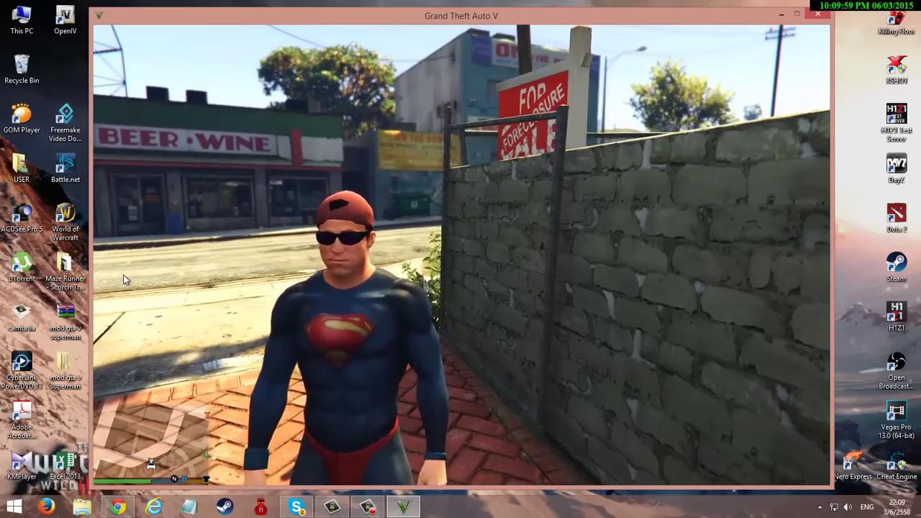
key("w")
key("w")
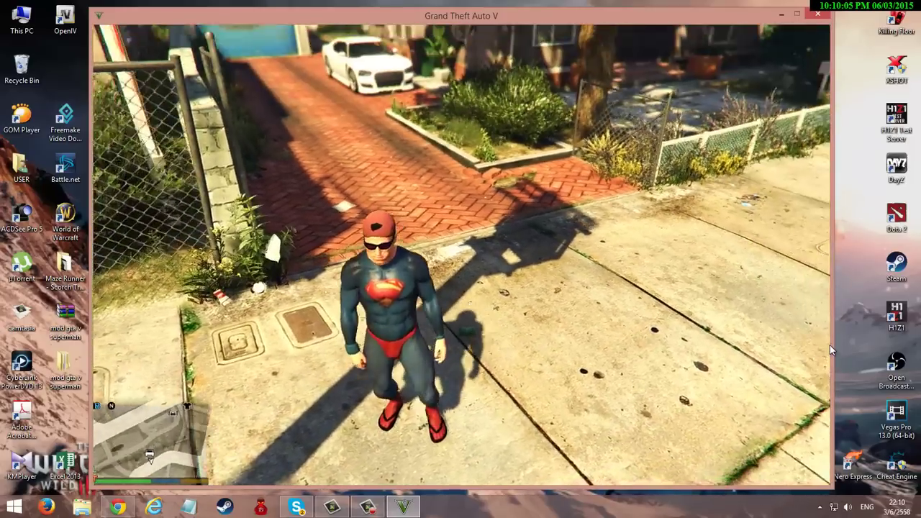
key("s")
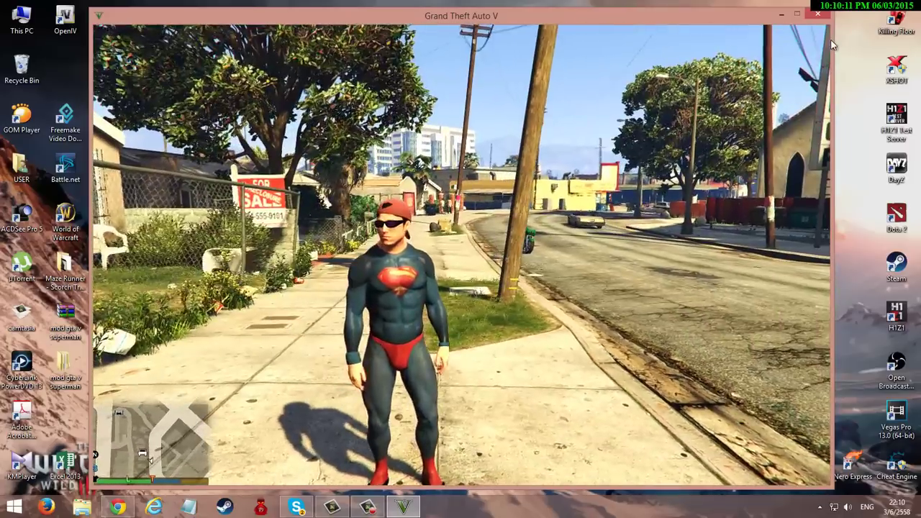
key("w")
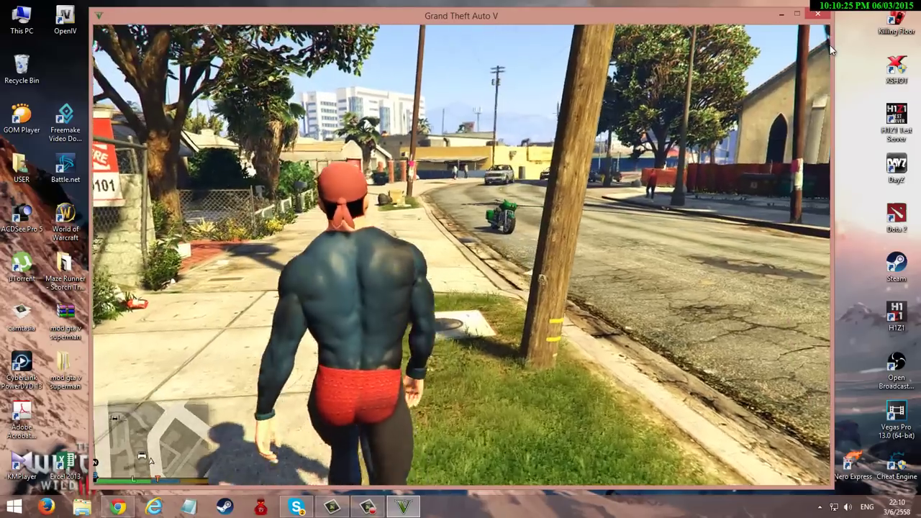
Sprint along the street and super-jump over the buildings, landing in an alley beyond the rooftop
key("shift+w")
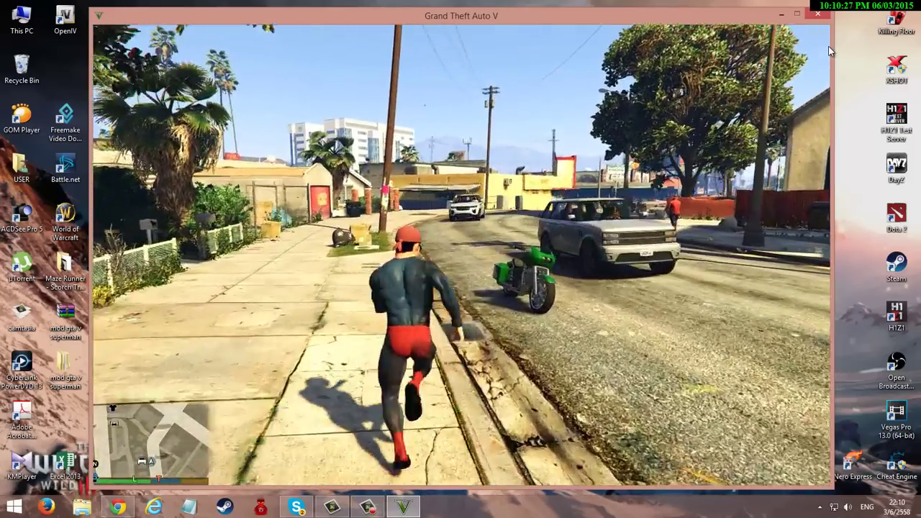
key("space")
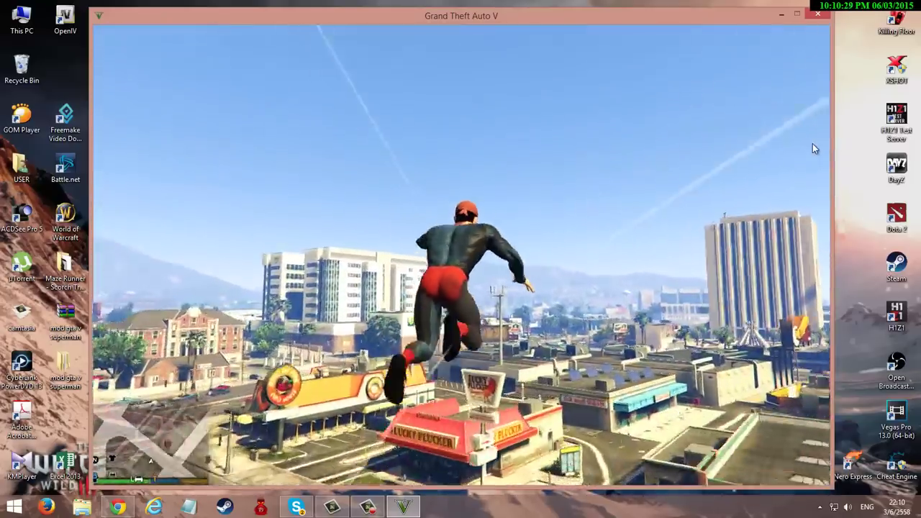
key("space")
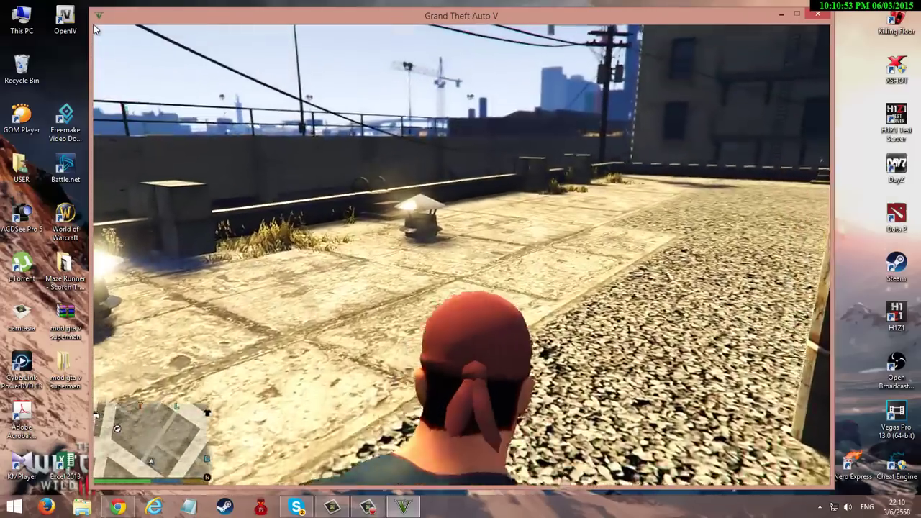
key("w")
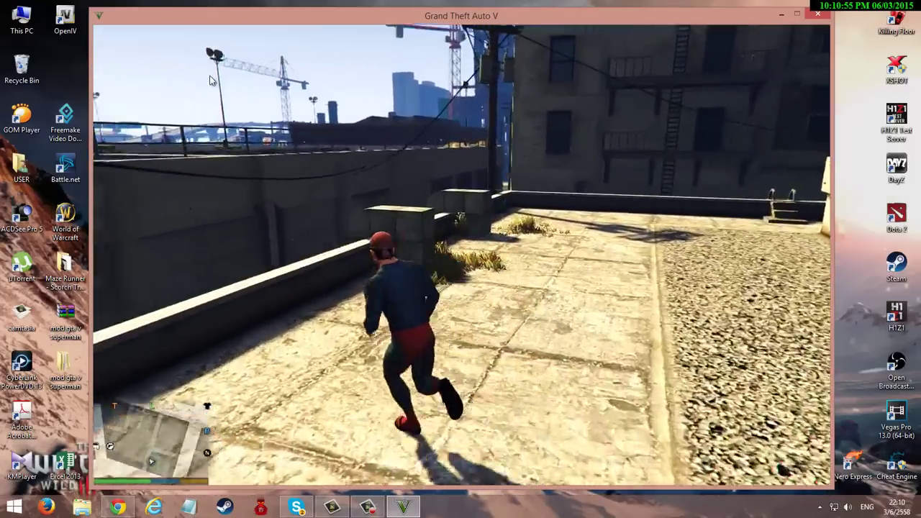
key("space")
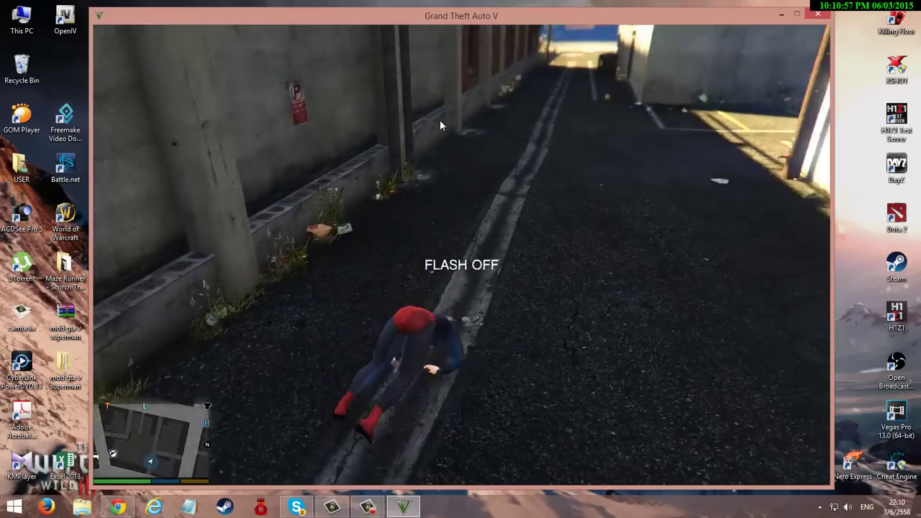
Show the suit from the front in the alley, and run and jump on to the building under construction
key("w")
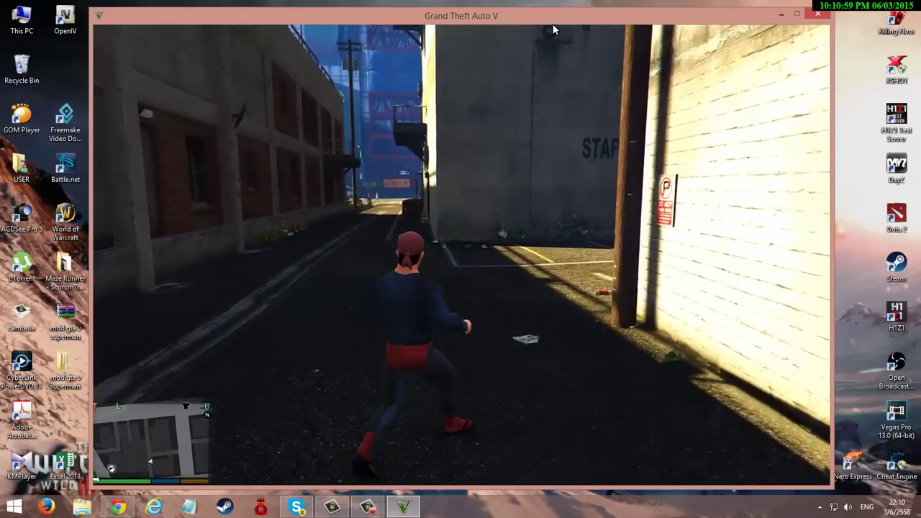
key("d")
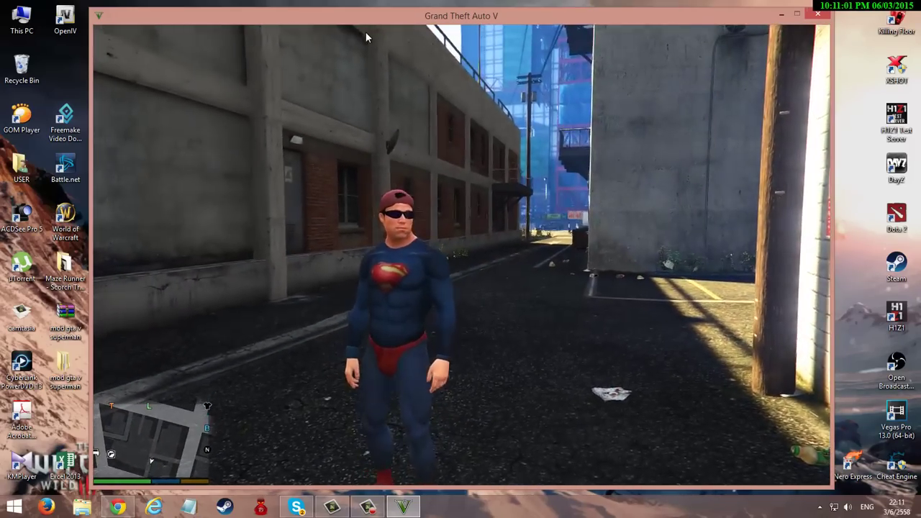
key("w")
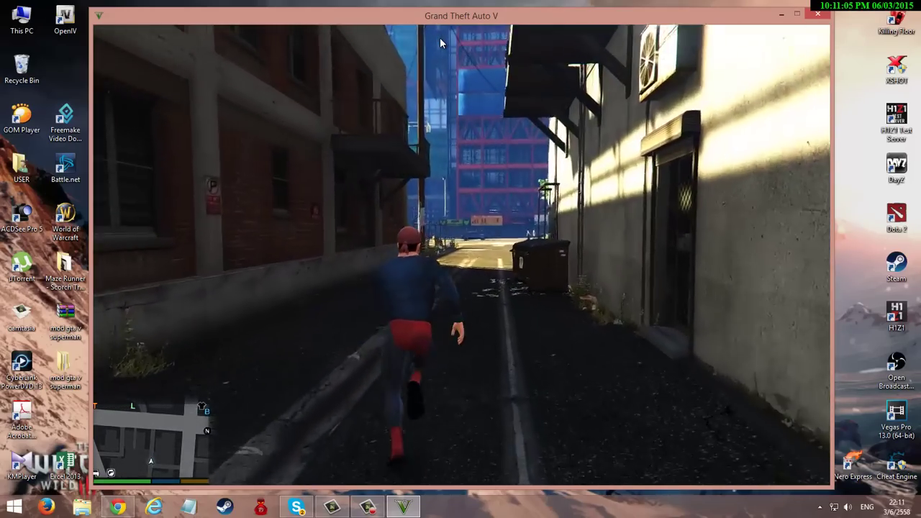
key("space")
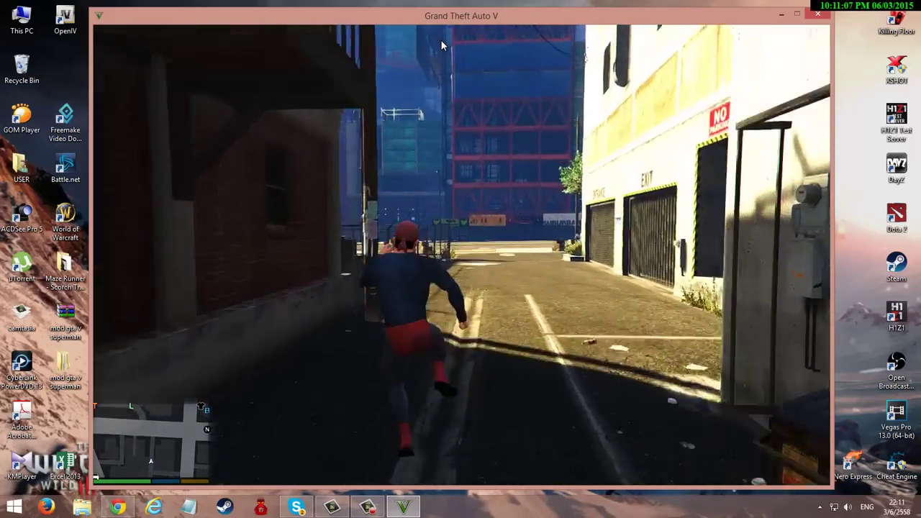
key("f")
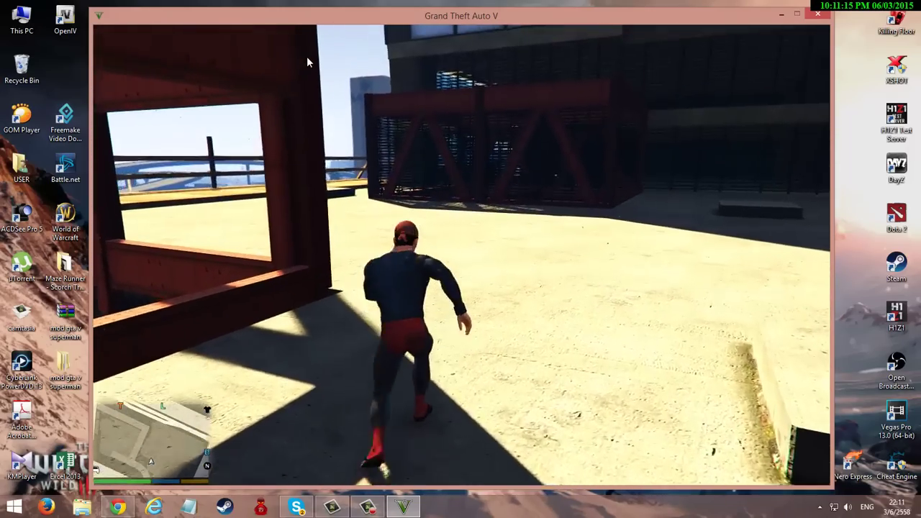
Run across the construction building's roof, leap off and reach the water beside the dock wall
key("w")
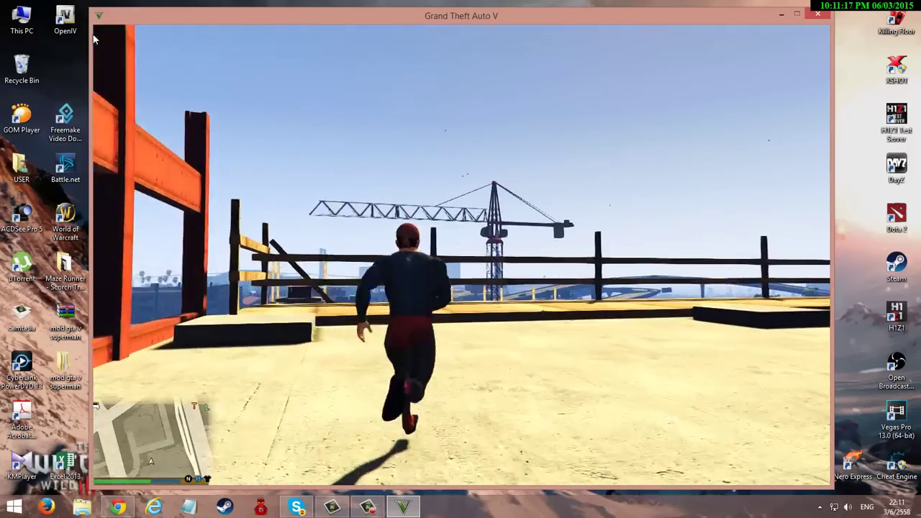
key("space")
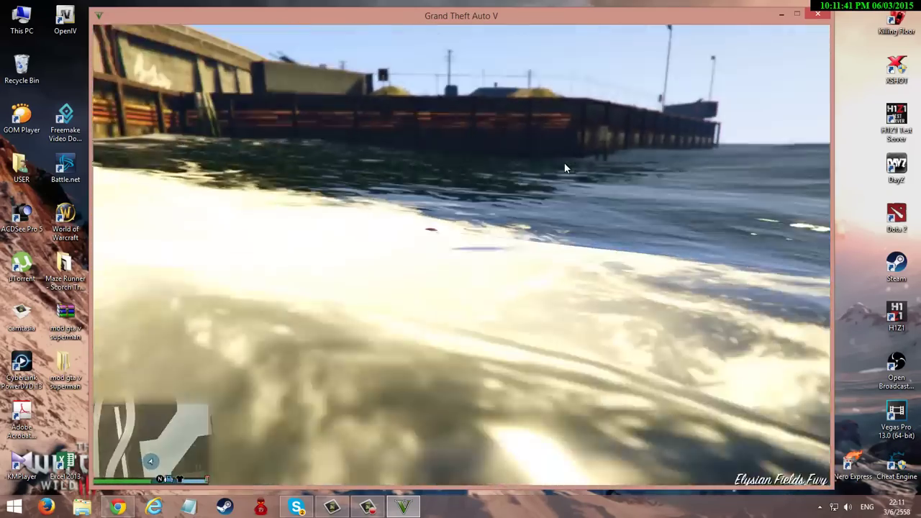
key("space")
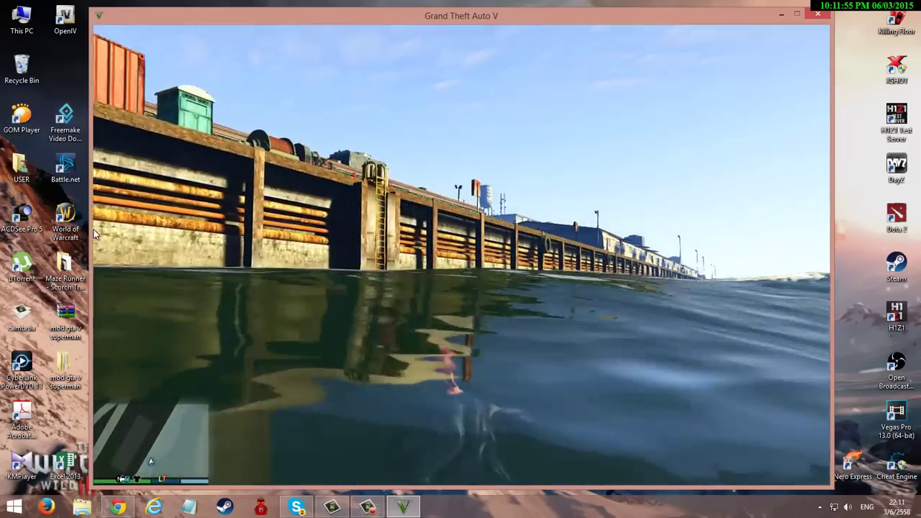
Turn Flash mode off at the dock wall and climb the yellow ladder out of the water
key("F10")
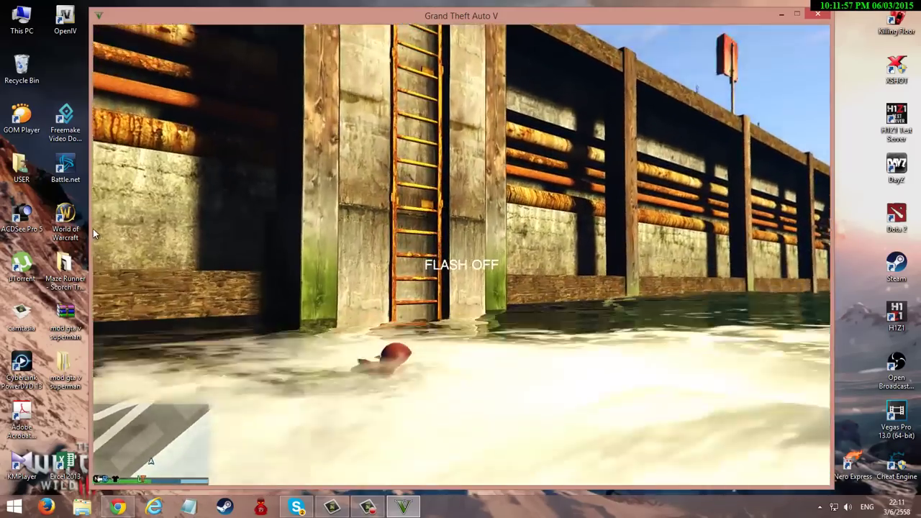
key("space")
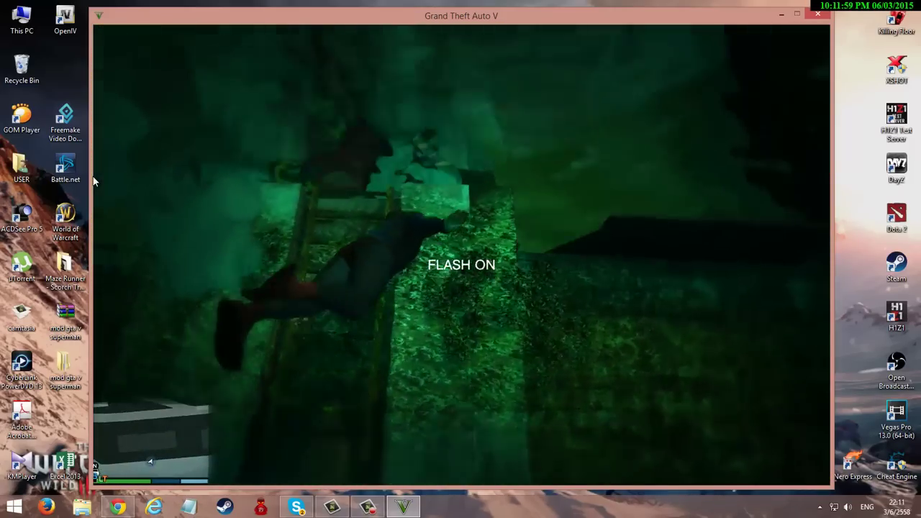
key("w")
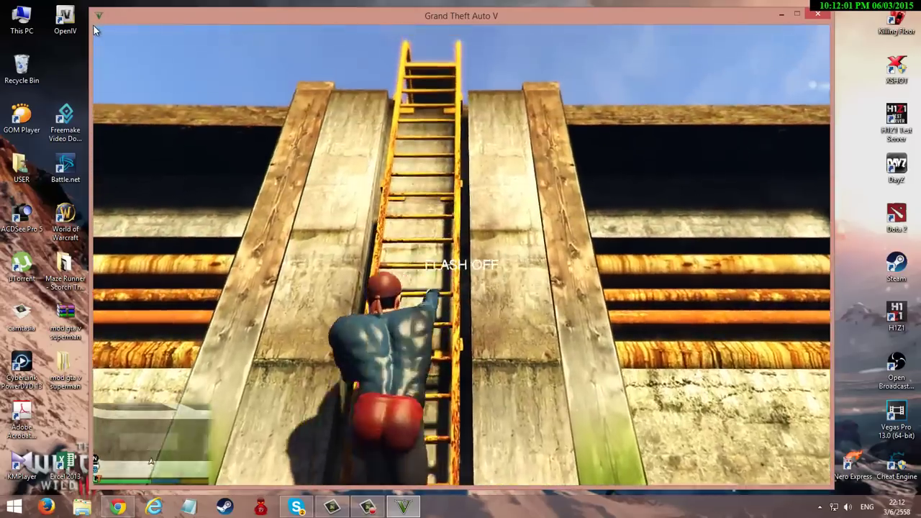
key("w")
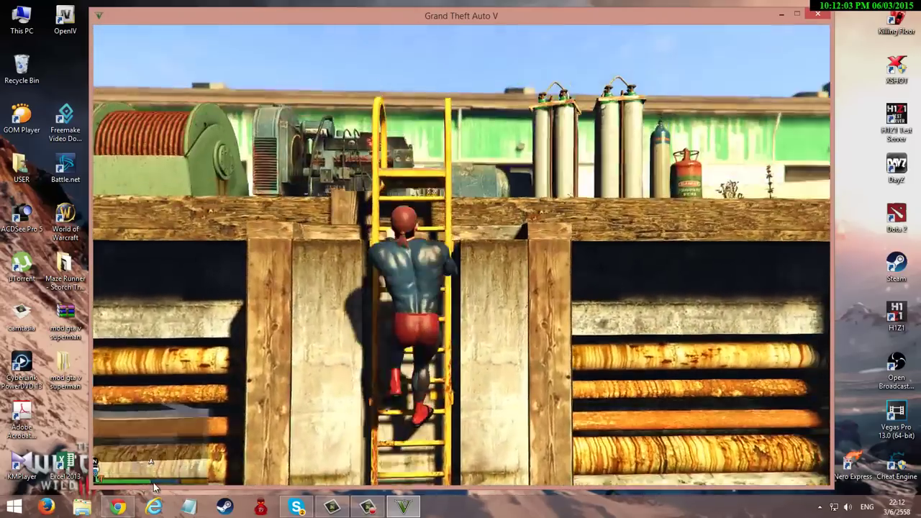
key("w")
Turn Flash mode on and super-jump from the dock over the industrial yard
key("F10")
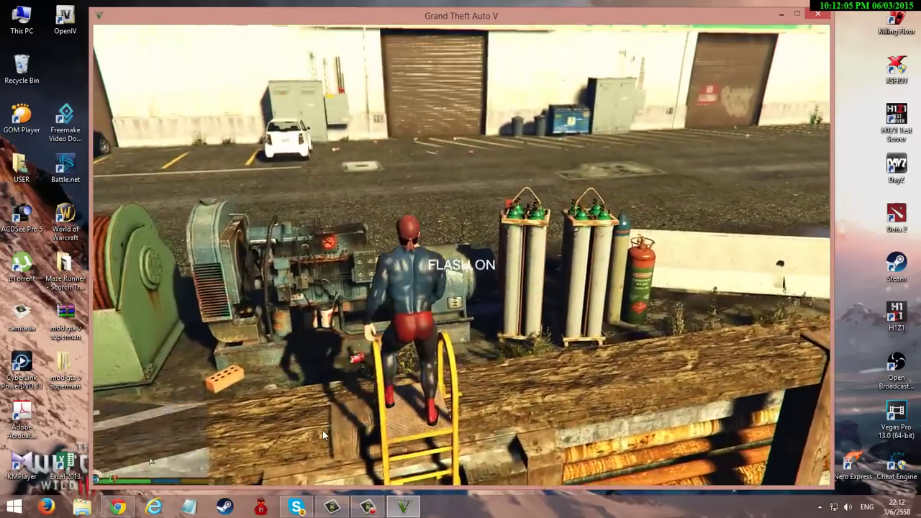
key("space")
key("w")
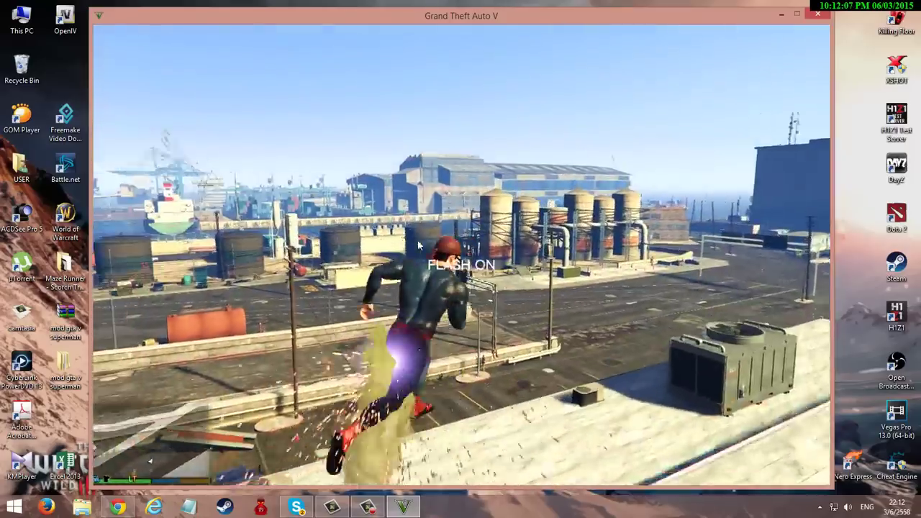
Toggle Flash mode and leap from the dockside warehouse roof toward the container yard
key("F10")
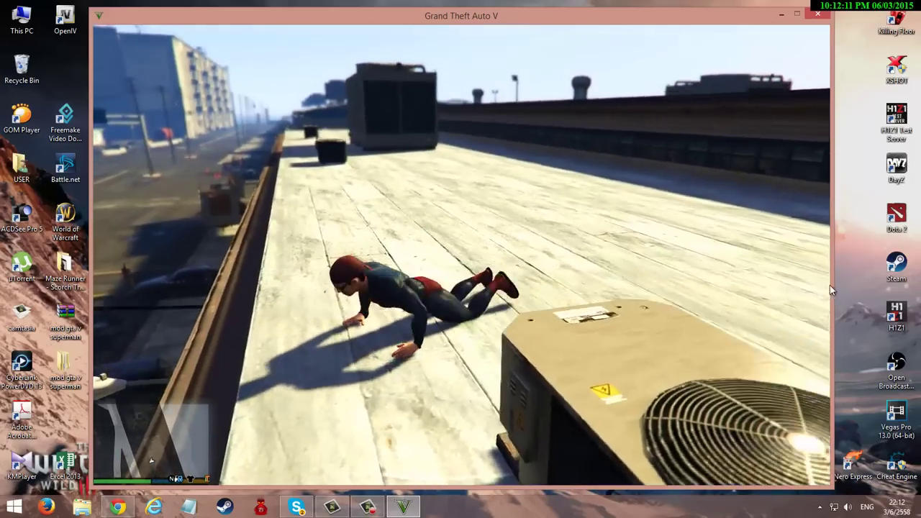
key("space")
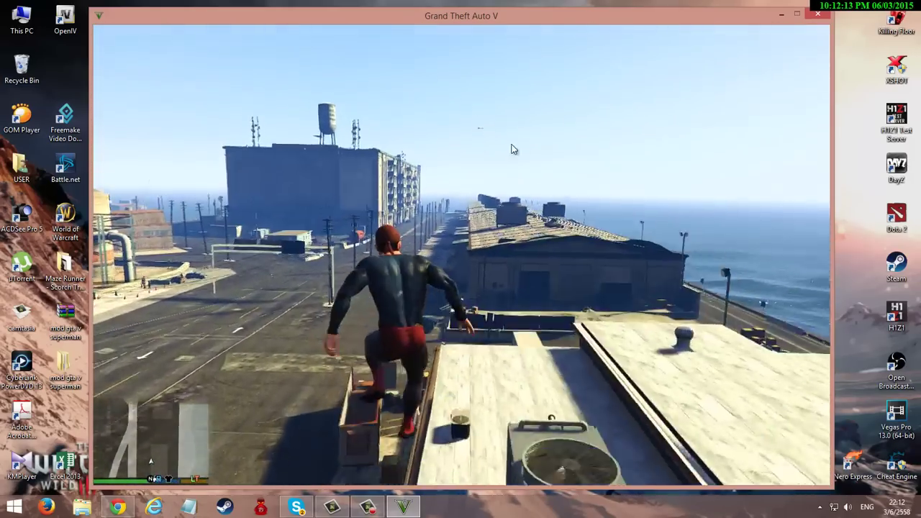
key("F10")
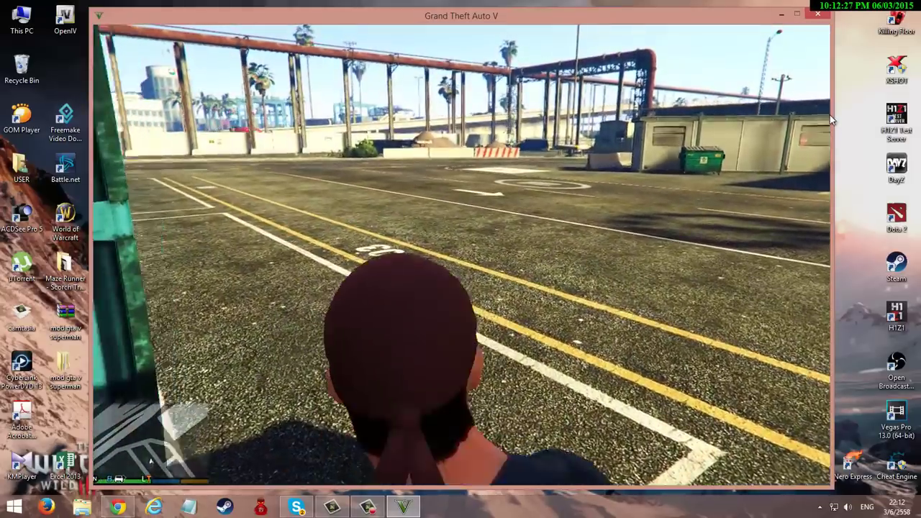
Run across the container yard's parking lot and turn the character to show the suit from the front near the Jetsam containers
key("w")
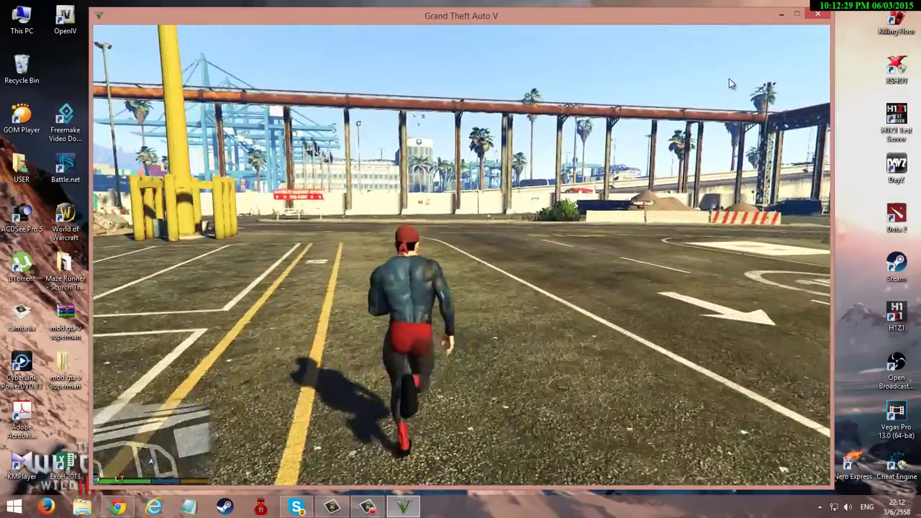
key("d")
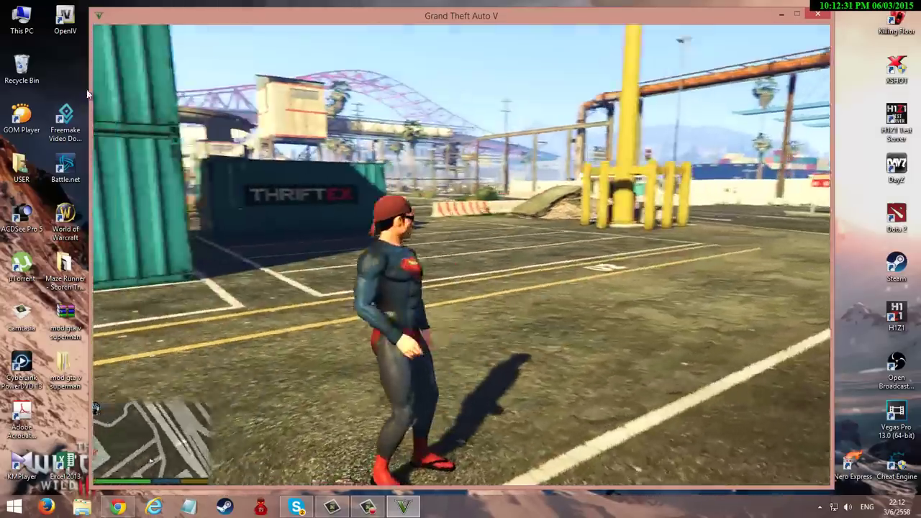
key("s")
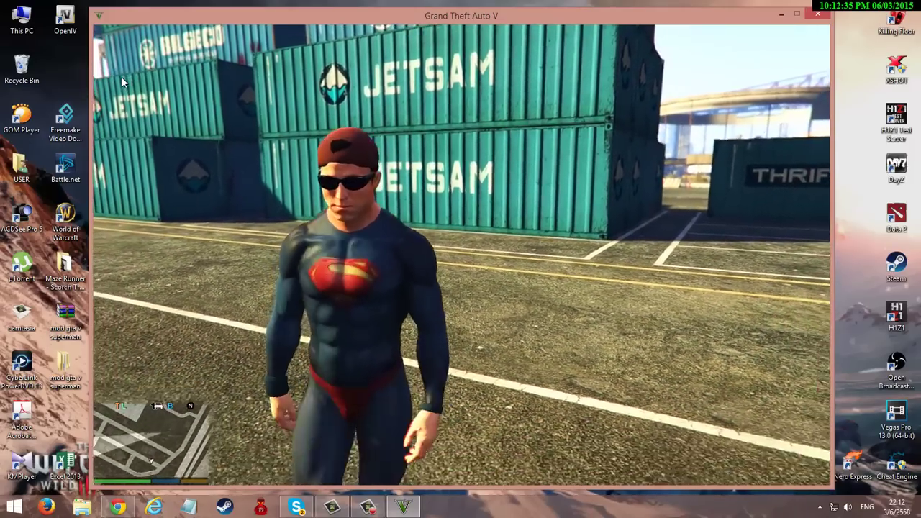
Pause the game and exit Grand Theft Auto V to Windows
key("Escape")
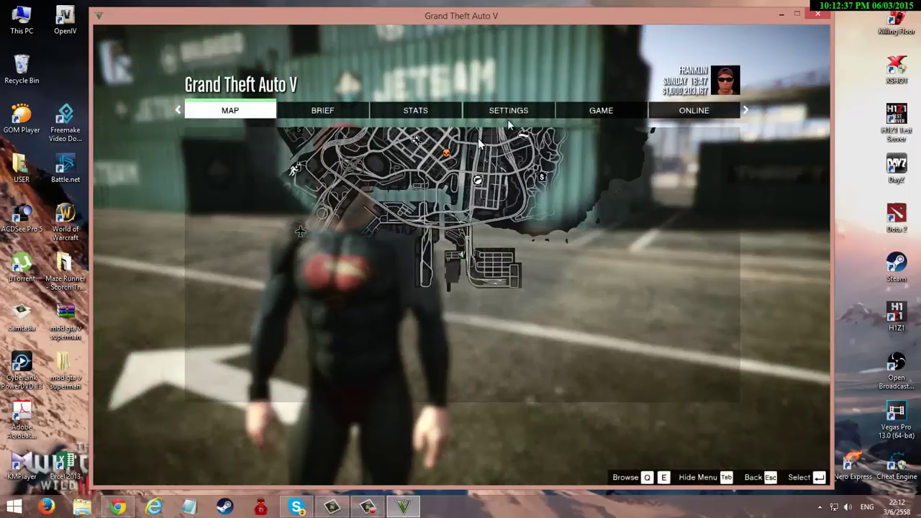
left_click(602, 115)
left_click(274, 212)
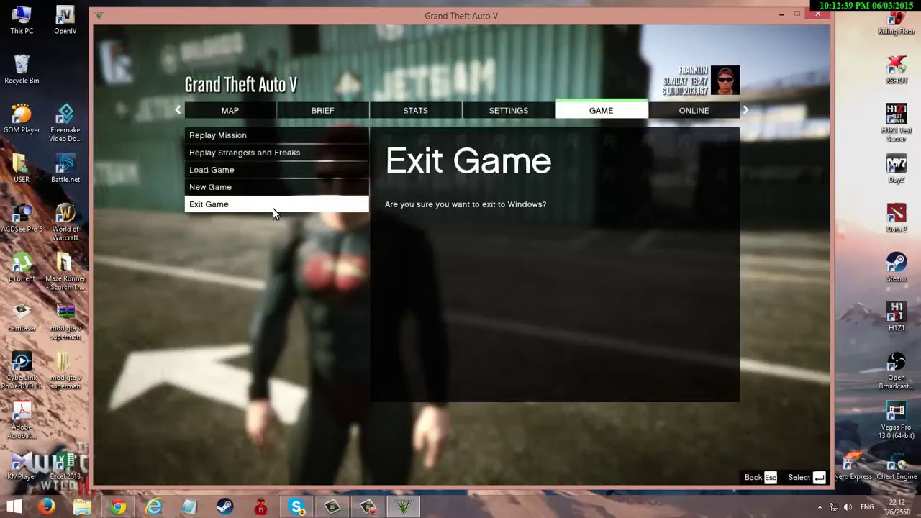
left_click(274, 211)
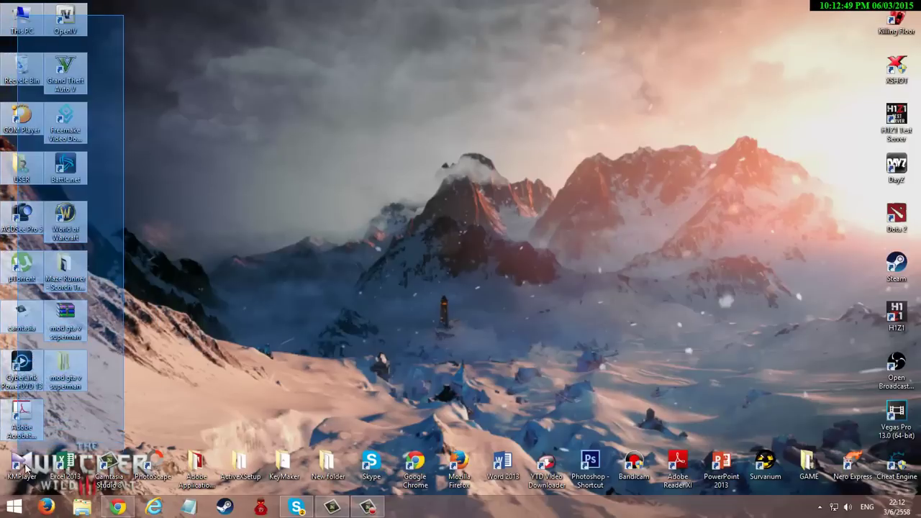
left_click_drag(507, 447, 632, 388)
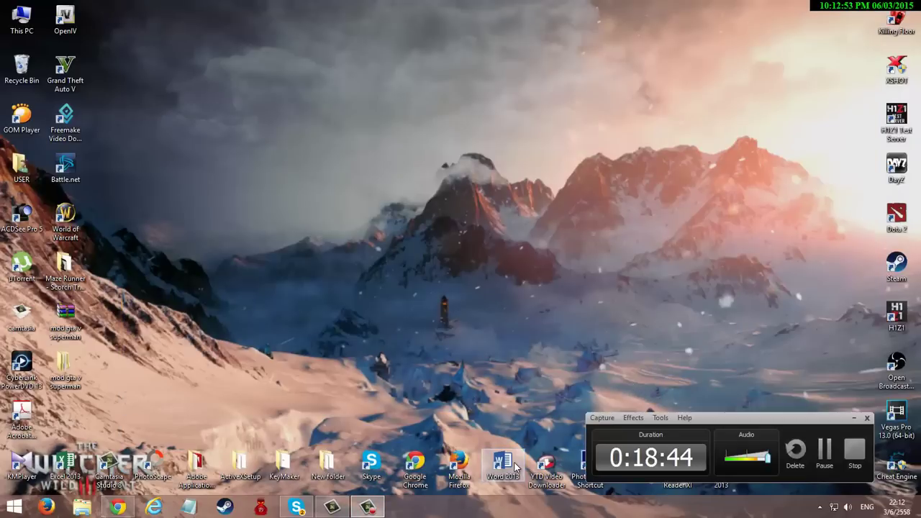